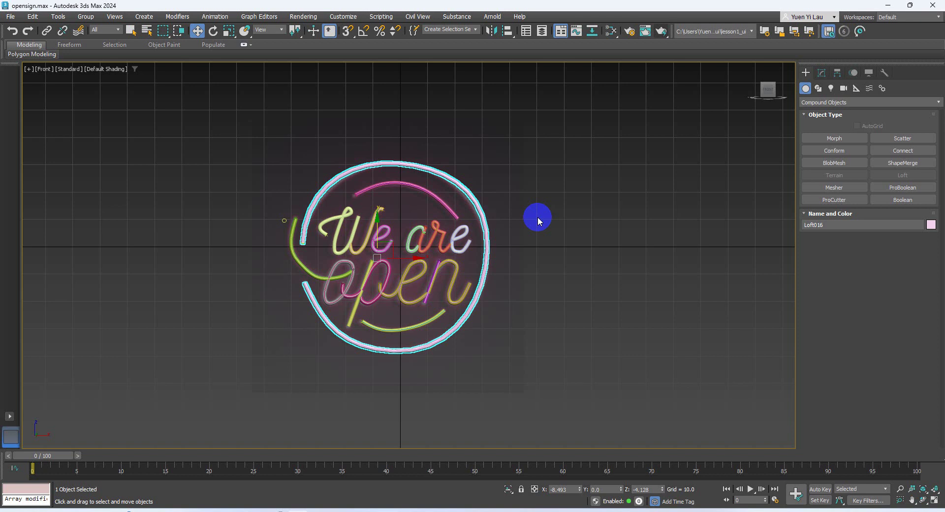
Select the pink outer neon ring tube (Loft016) in the Front viewport and delete it
{"action": "left_click", "coordinate": [504, 157]}
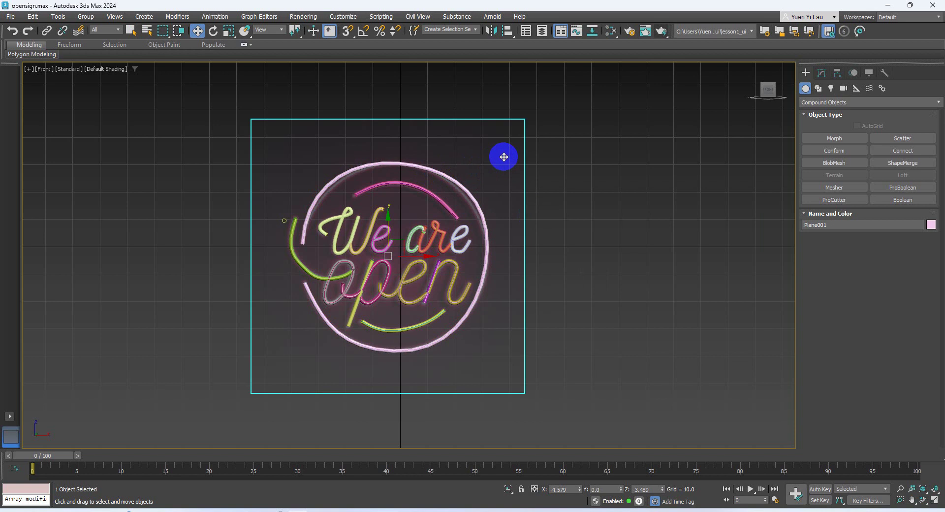
{"action": "scroll", "coordinate": [485, 174], "scroll_direction": "up", "scroll_amount": 2}
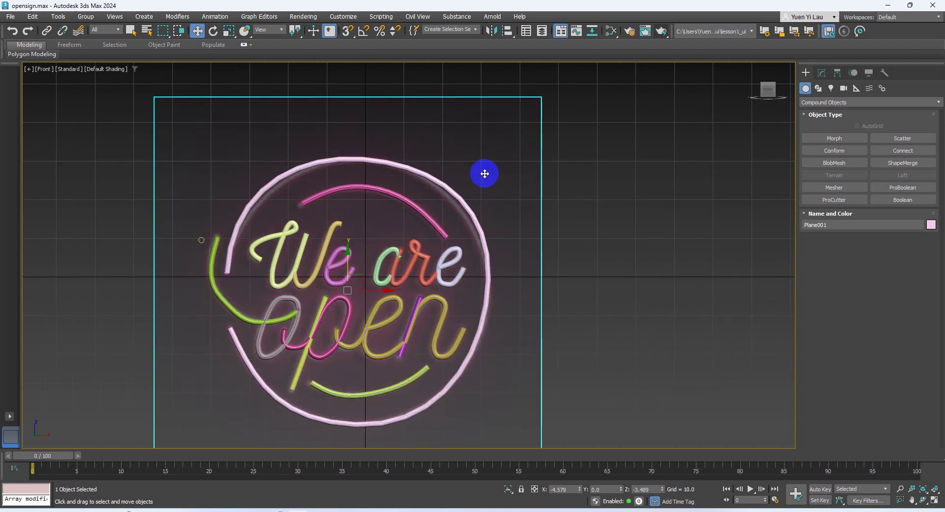
{"action": "middle_click_drag", "start_coordinate": [484, 174], "coordinate": [628, 151]}
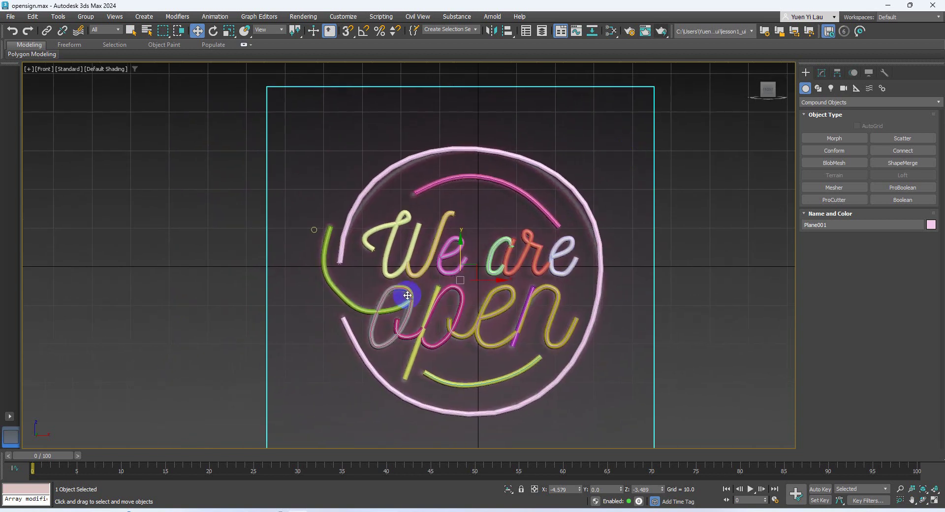
{"action": "left_click", "coordinate": [624, 171]}
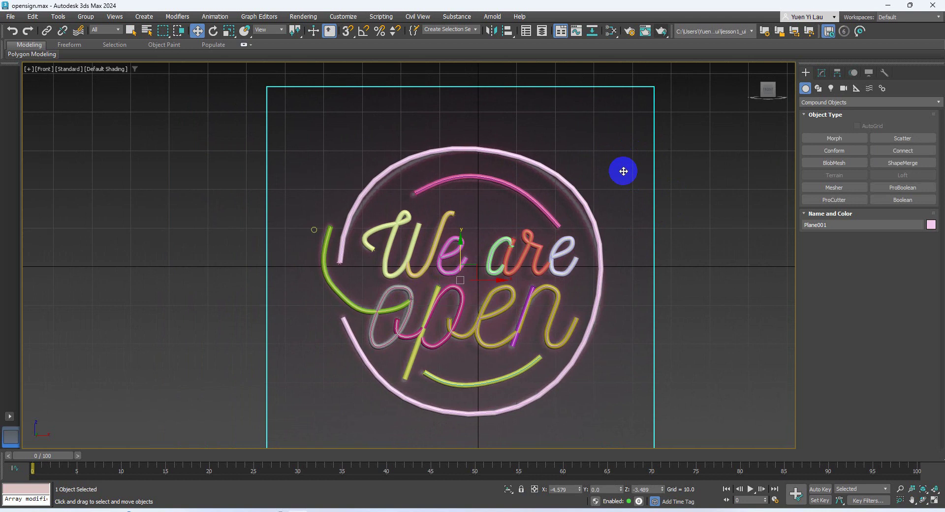
{"action": "left_click", "coordinate": [624, 172]}
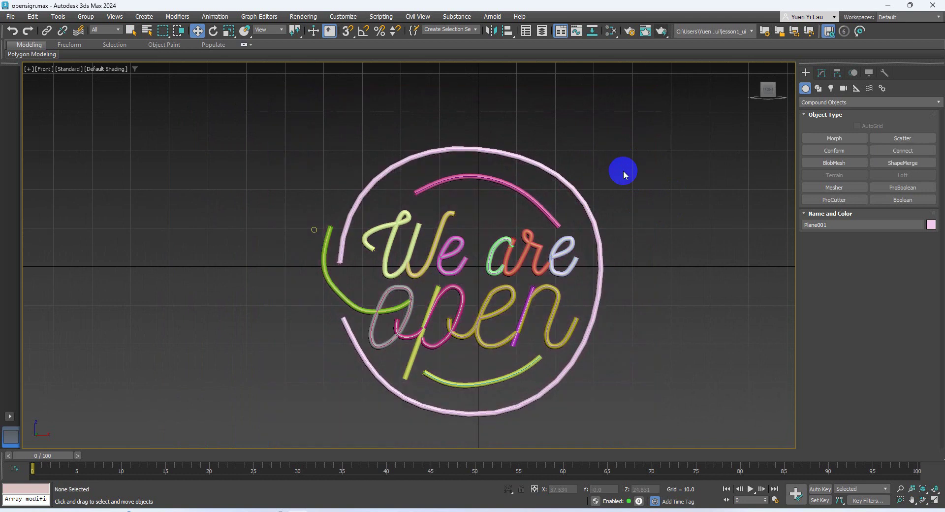
{"action": "left_click", "coordinate": [559, 176]}
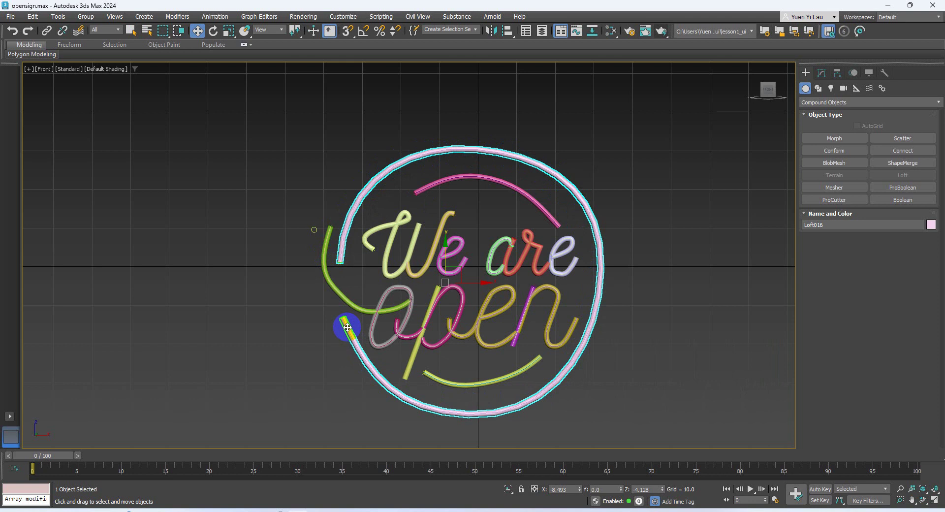
{"action": "key", "text": "Delete"}
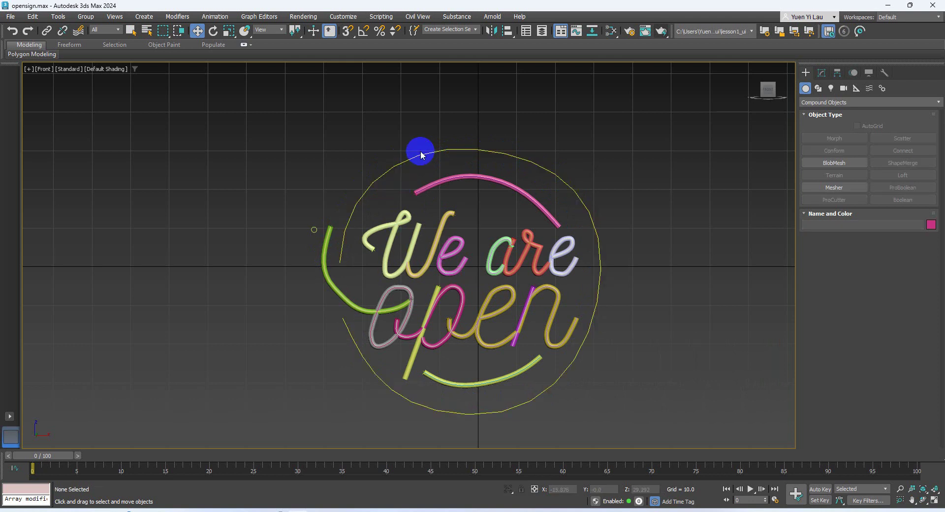
Delete the leftover circle path and draw a new Circle spline around the lettering
{"action": "left_click", "coordinate": [427, 156]}
{"action": "key", "text": "Delete"}
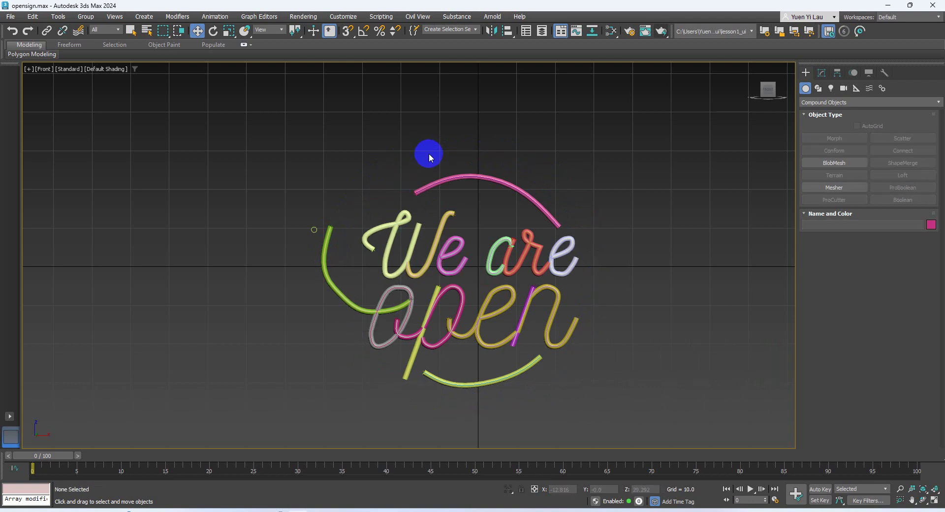
{"action": "left_click", "coordinate": [818, 90]}
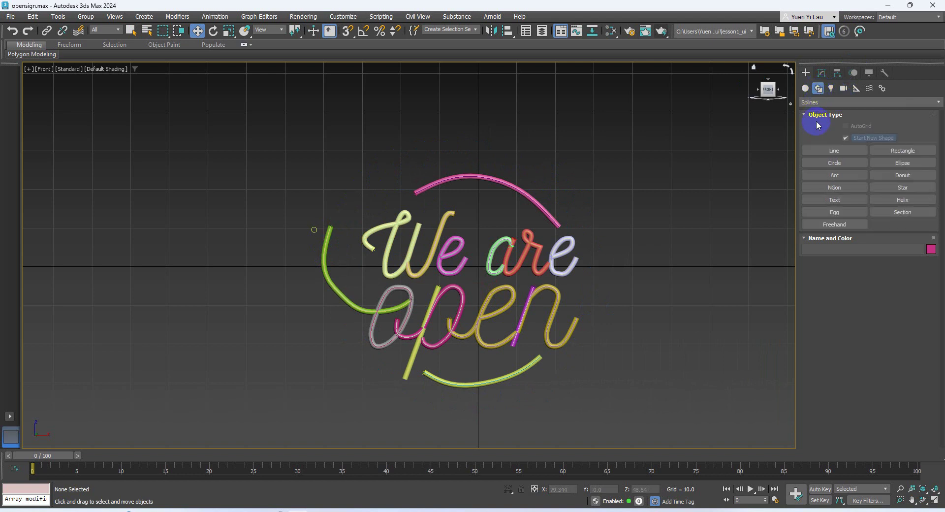
{"action": "left_click", "coordinate": [830, 161]}
{"action": "left_click_drag", "start_coordinate": [474, 283], "coordinate": [404, 162]}
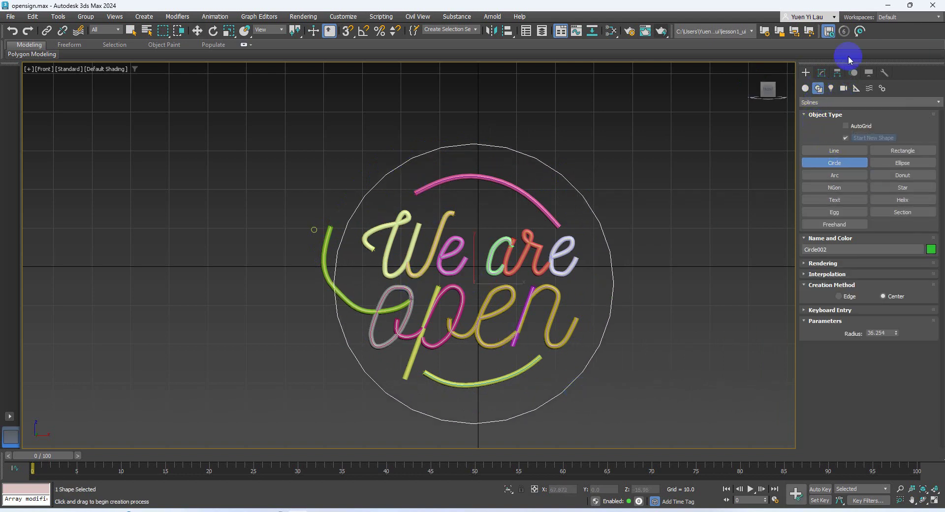
Add an Edit Spline modifier to the new circle Circle002
{"action": "left_click", "coordinate": [823, 73]}
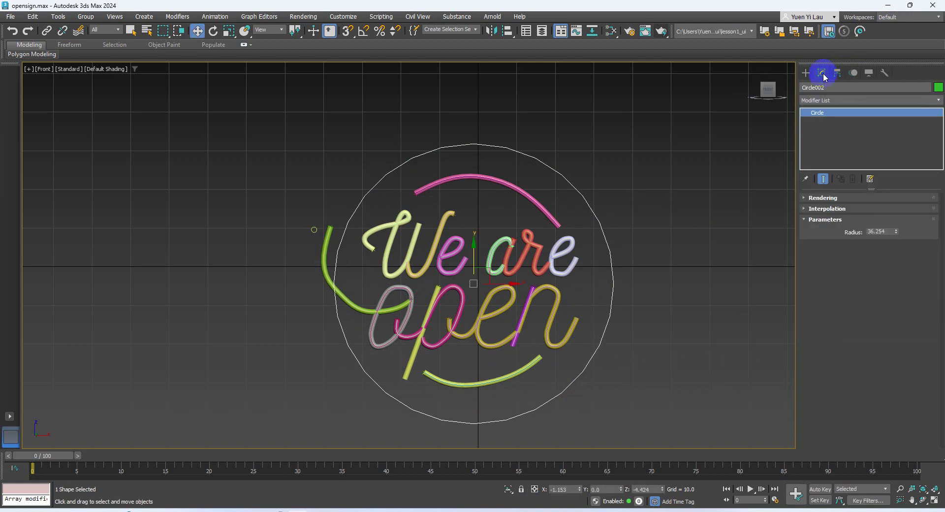
{"action": "left_click", "coordinate": [824, 101]}
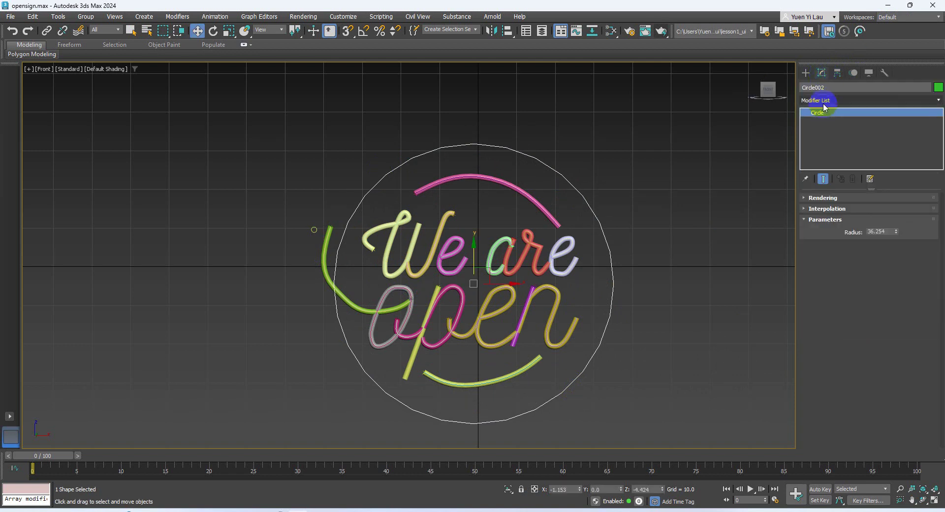
{"action": "scroll", "coordinate": [843, 351], "scroll_direction": "down", "scroll_amount": 6}
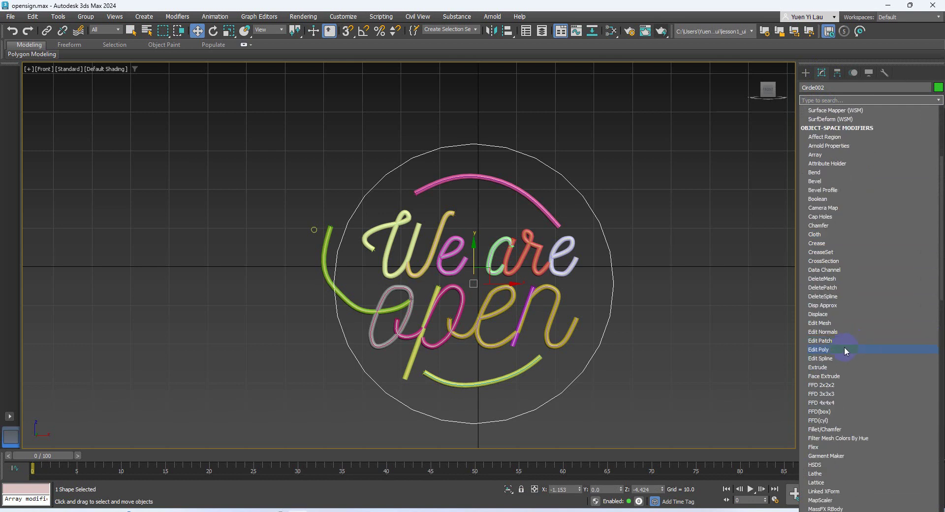
{"action": "left_click", "coordinate": [848, 94]}
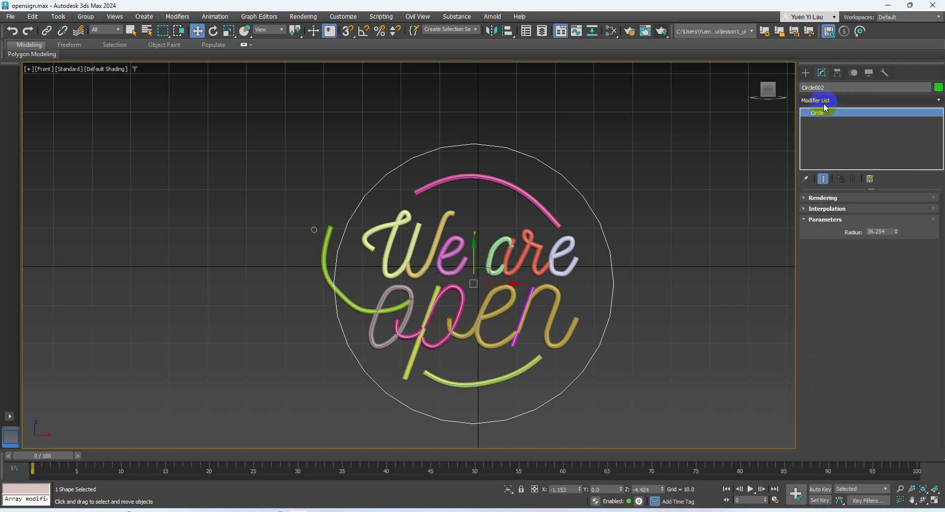
{"action": "left_click", "coordinate": [825, 101]}
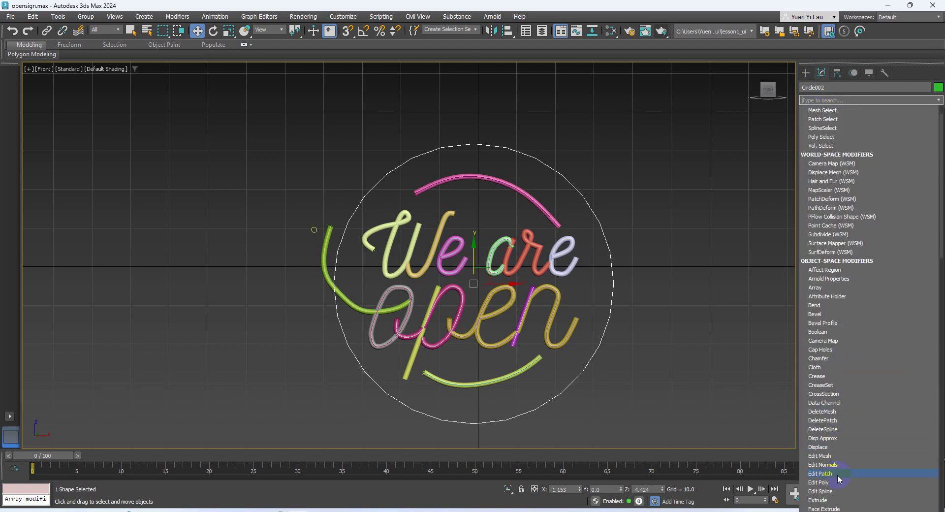
{"action": "left_click", "coordinate": [839, 494]}
Refine the circle with two new vertices beside the green arc's upper and lower ends
{"action": "left_click", "coordinate": [815, 114]}
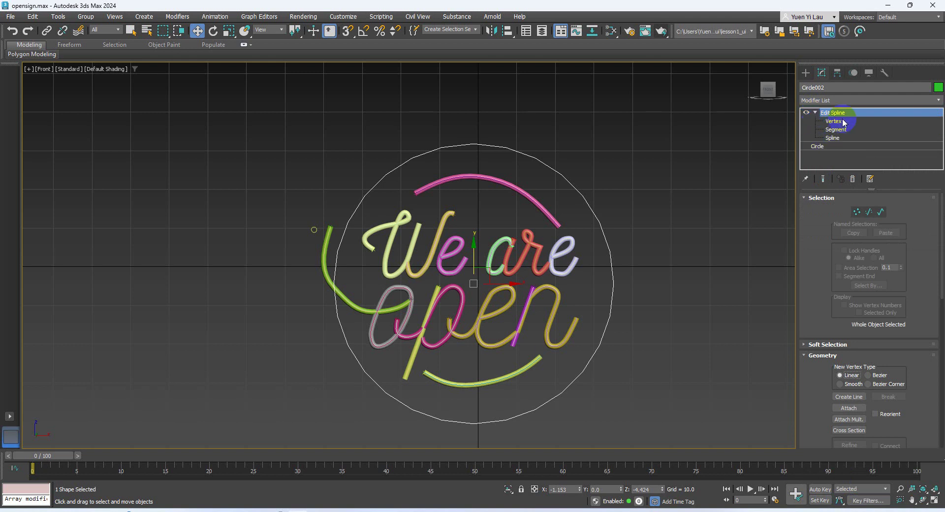
{"action": "left_click", "coordinate": [834, 121]}
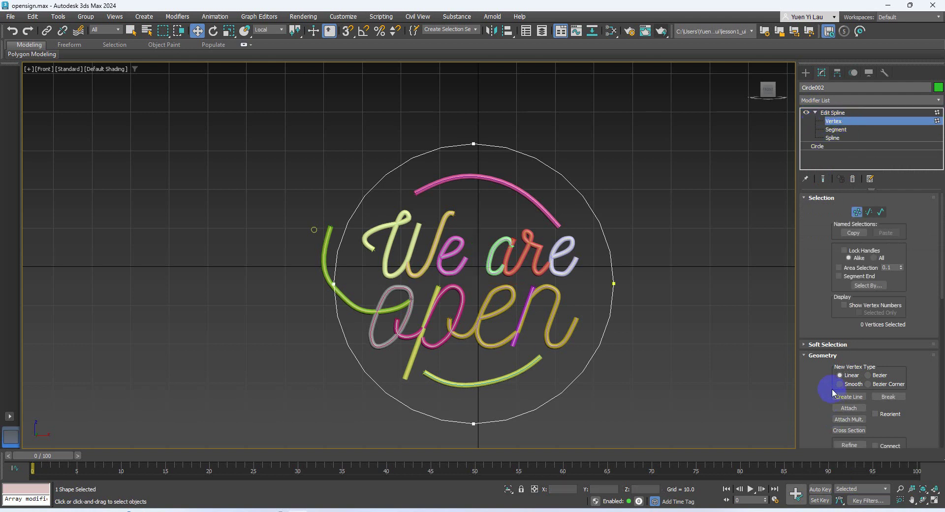
{"action": "scroll", "coordinate": [832, 389], "scroll_direction": "down", "scroll_amount": 3}
{"action": "left_click", "coordinate": [850, 341]}
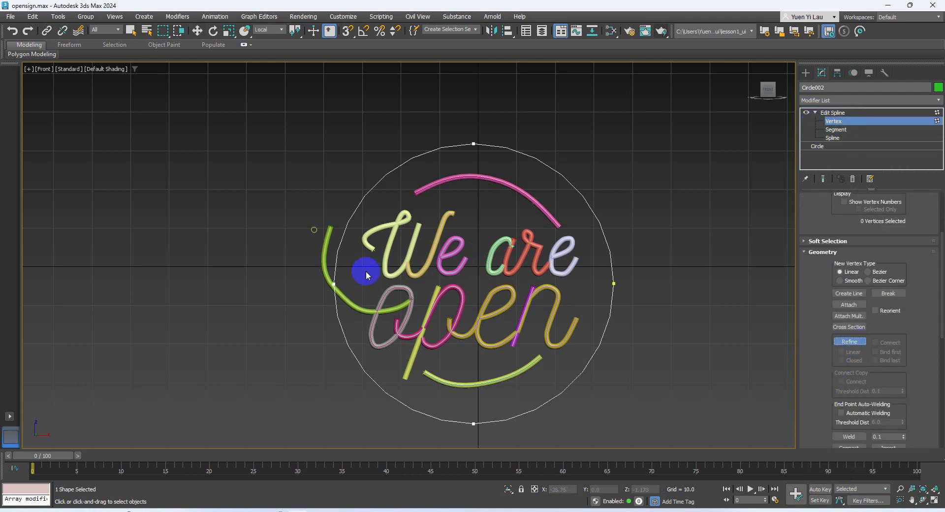
{"action": "left_click", "coordinate": [338, 248]}
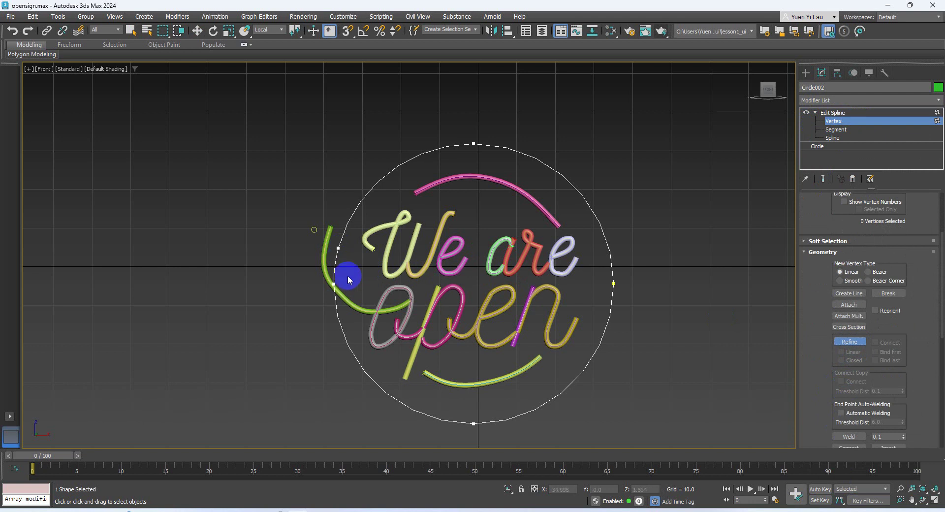
{"action": "left_click", "coordinate": [339, 323]}
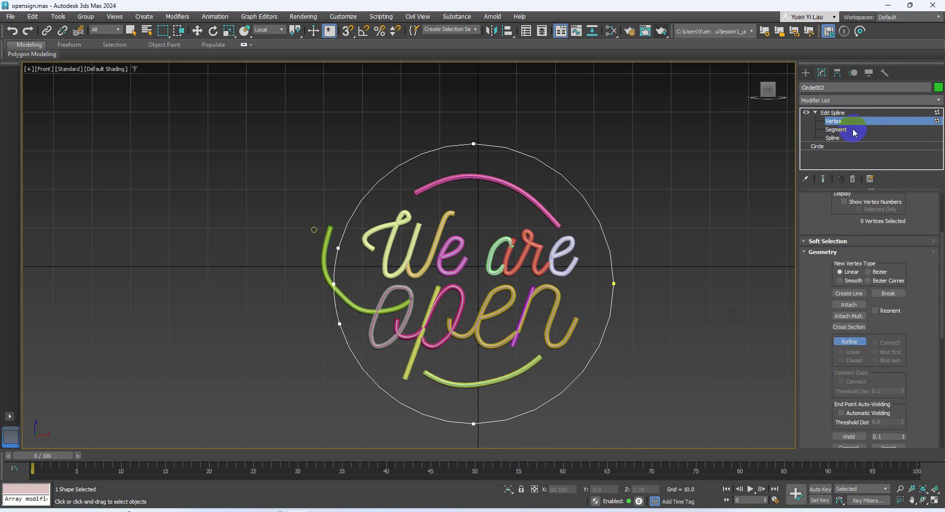
Delete the lower-left segment between the new vertices to open a gap in the circle
{"action": "left_click", "coordinate": [837, 129]}
{"action": "left_click", "coordinate": [858, 430]}
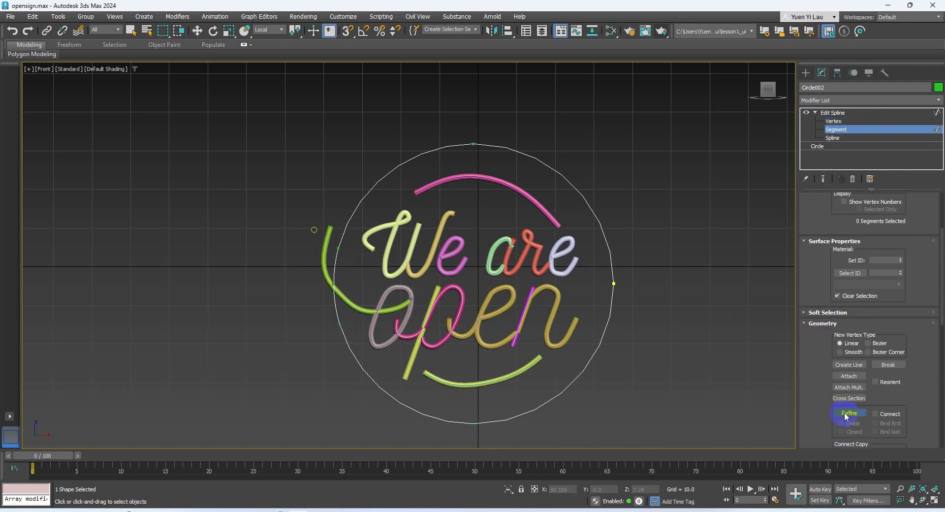
{"action": "left_click", "coordinate": [846, 414]}
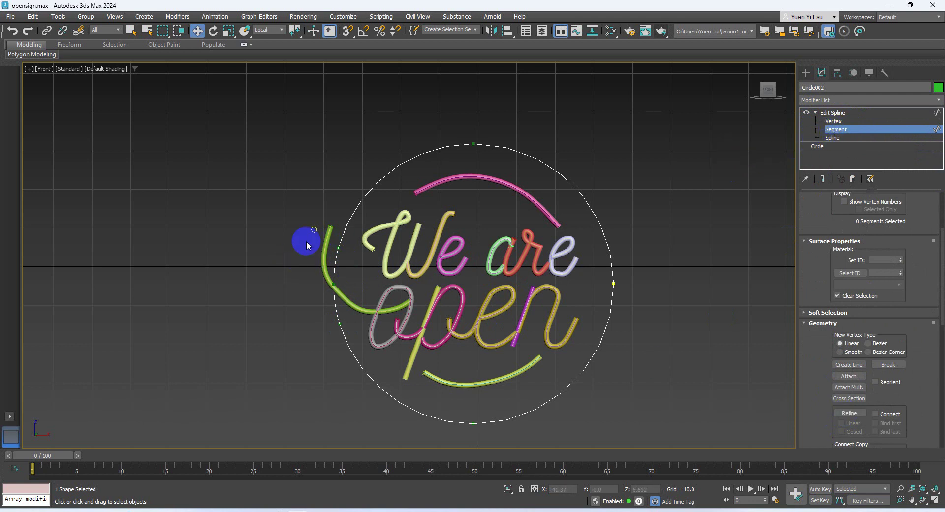
{"action": "left_click", "coordinate": [330, 262]}
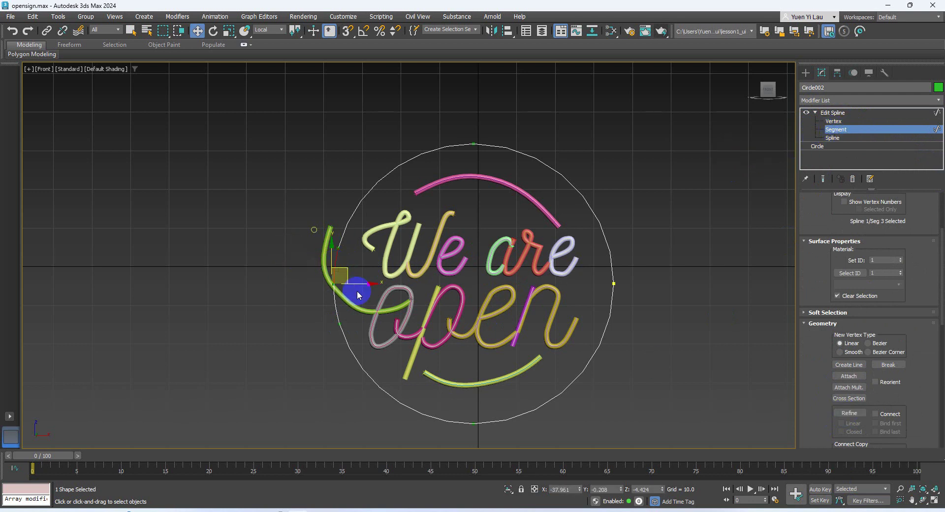
{"action": "left_click", "coordinate": [334, 302]}
{"action": "key", "text": "Delete"}
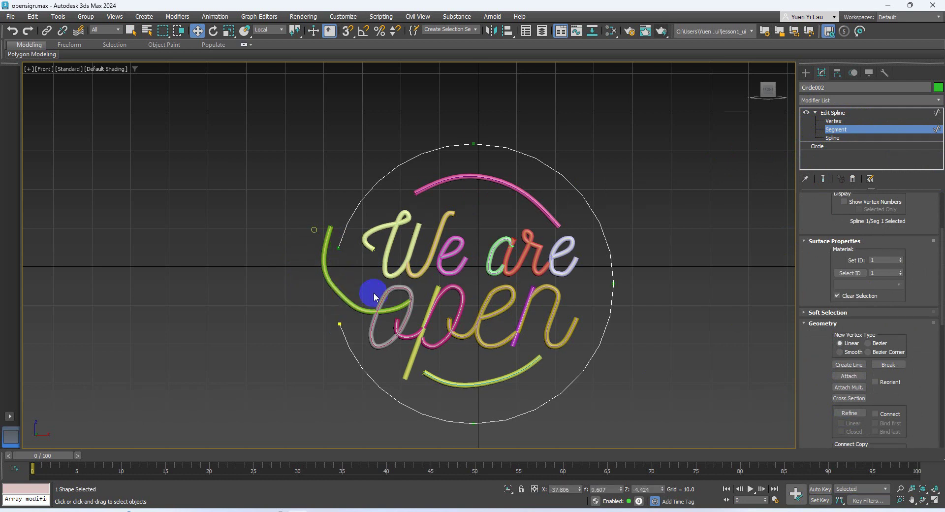
{"action": "left_click", "coordinate": [845, 130]}
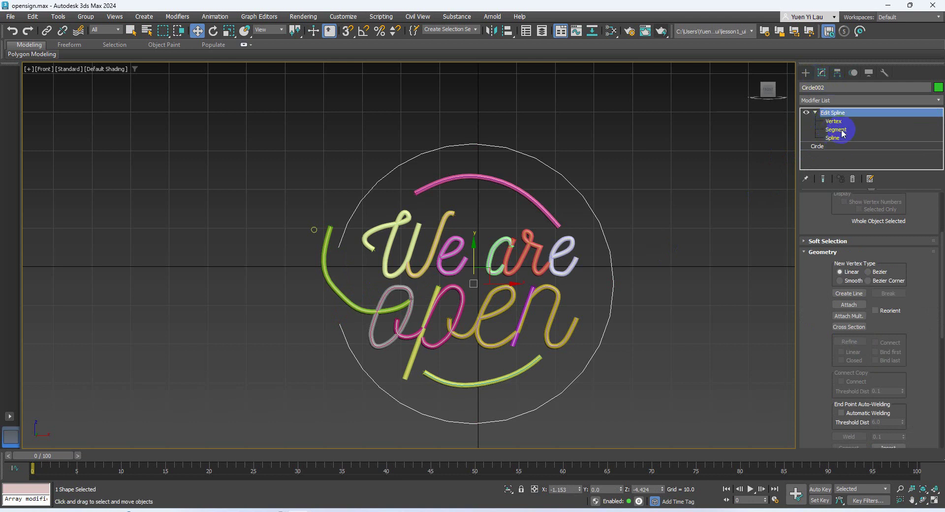
Create a compound Loft on Circle002 using the small circle as its shape, then deselect it
{"action": "left_click", "coordinate": [815, 113]}
{"action": "left_click", "coordinate": [806, 73]}
{"action": "left_click", "coordinate": [805, 88]}
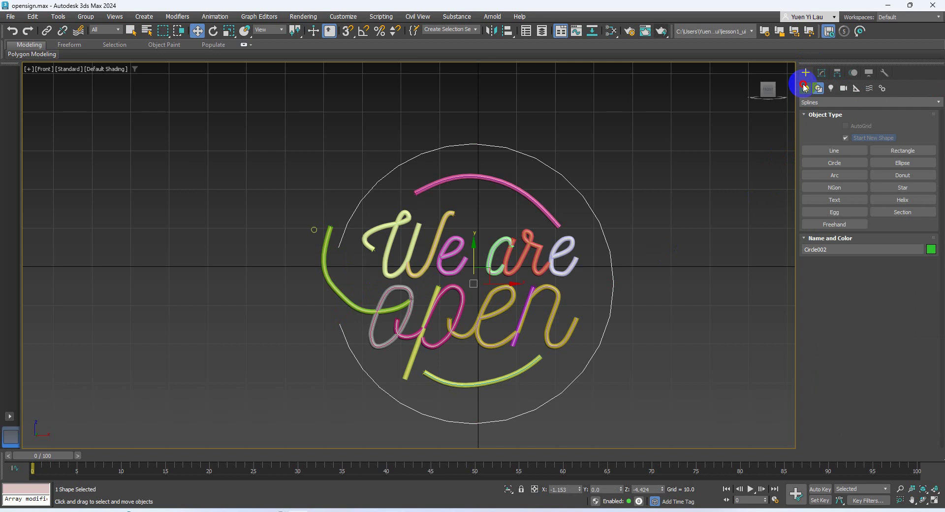
{"action": "left_click", "coordinate": [869, 102]}
{"action": "left_click", "coordinate": [828, 124]}
{"action": "left_click", "coordinate": [894, 177]}
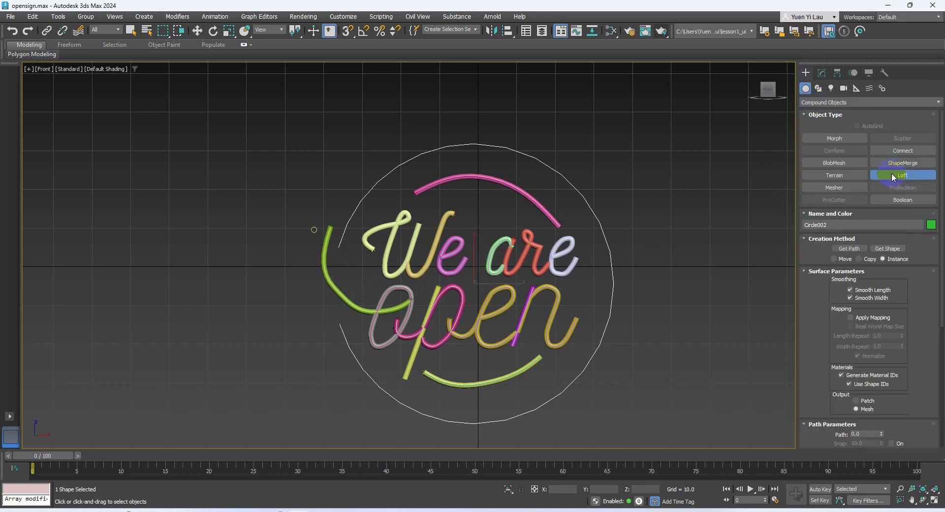
{"action": "left_click", "coordinate": [889, 248]}
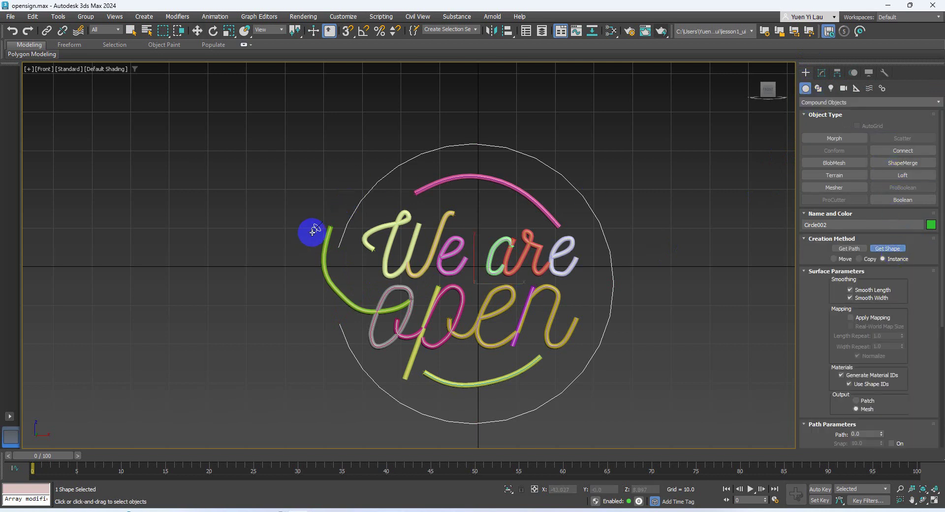
{"action": "left_click", "coordinate": [314, 229]}
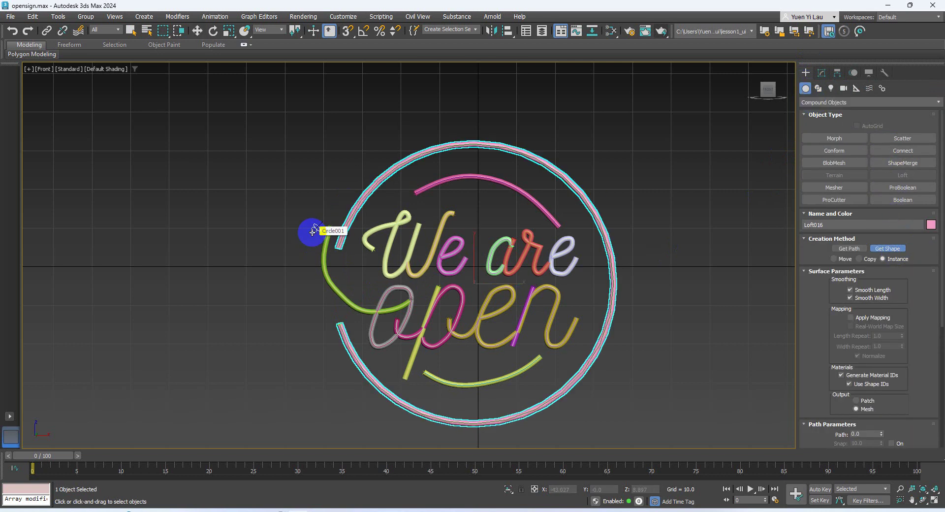
{"action": "left_click", "coordinate": [197, 30]}
{"action": "left_click", "coordinate": [305, 145]}
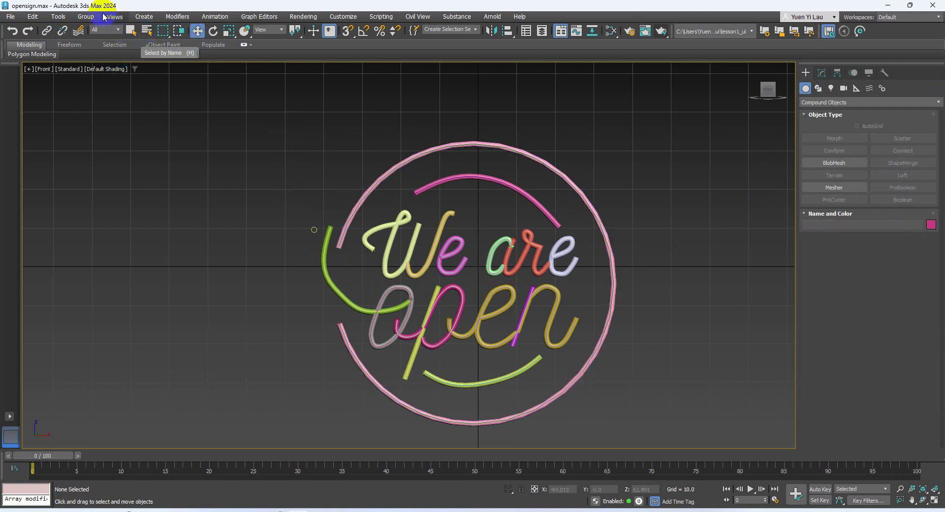
Open the Scene Explorer from Tools and marquee-select all 31 sign pieces in the Front viewport
{"action": "left_click", "coordinate": [147, 33]}
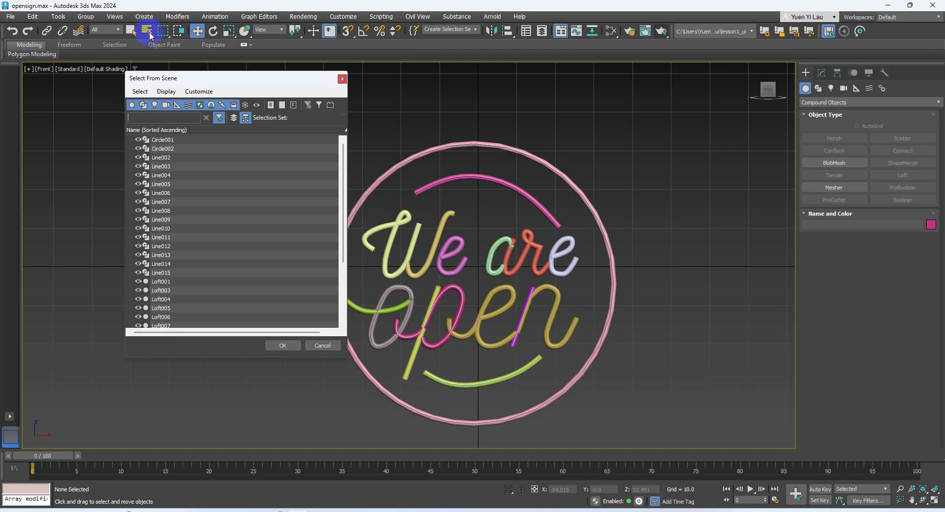
{"action": "left_click", "coordinate": [342, 79]}
{"action": "left_click", "coordinate": [59, 17]}
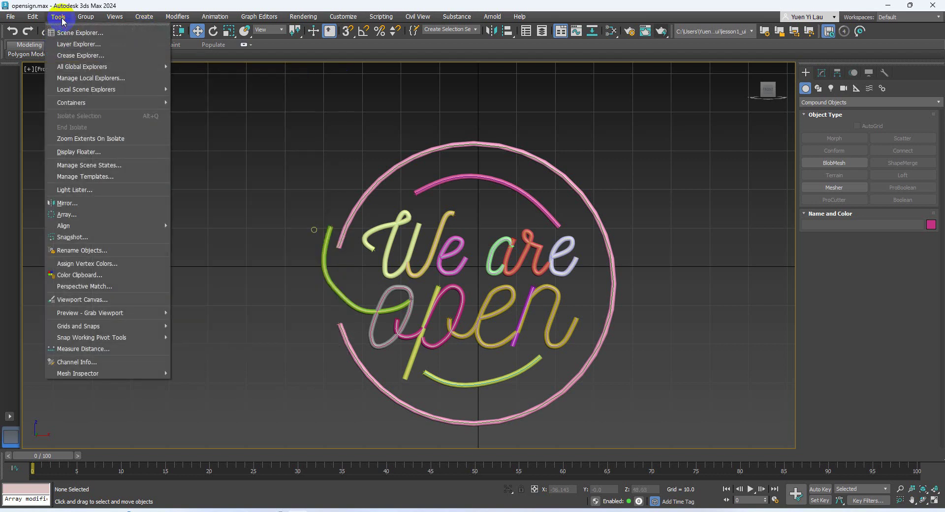
{"action": "left_click", "coordinate": [68, 32]}
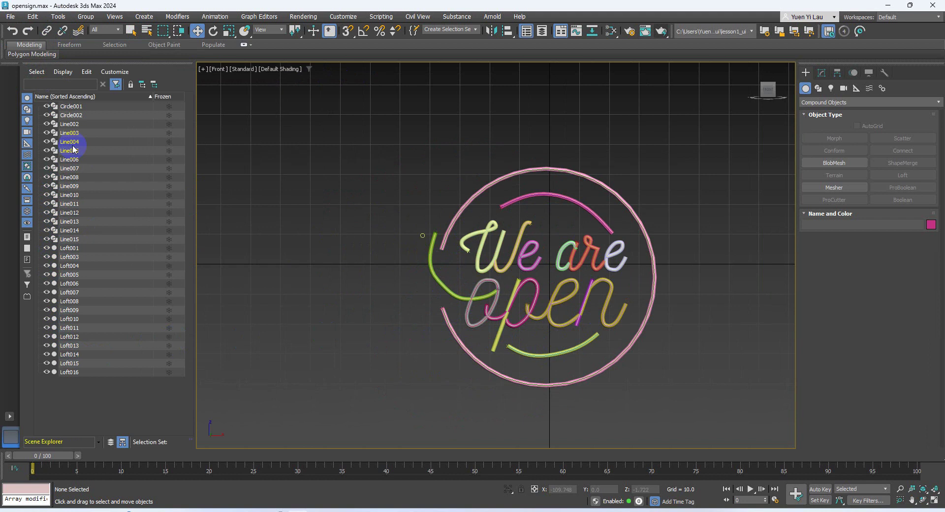
{"action": "left_click_drag", "start_coordinate": [356, 144], "coordinate": [719, 415]}
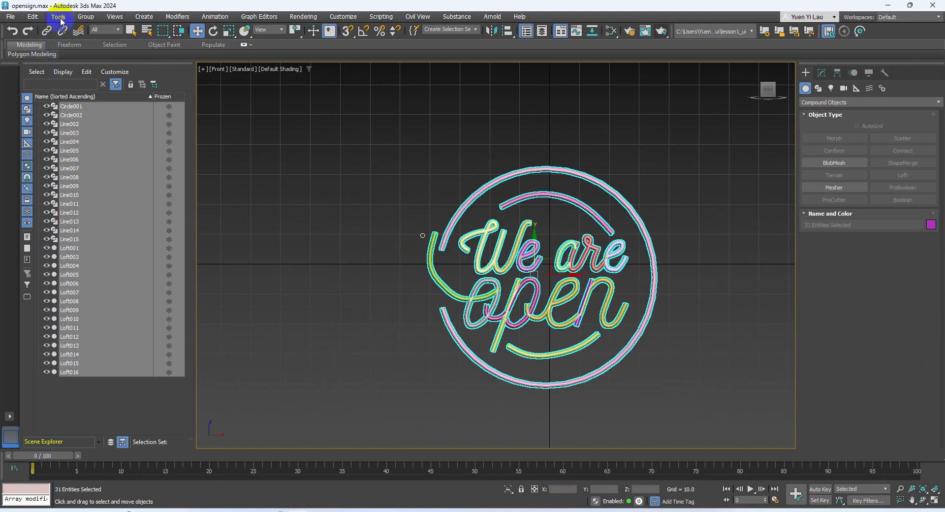
Group the selected sign pieces as OpenSign and check its members in Scene Explorer
{"action": "left_click", "coordinate": [85, 17]}
{"action": "left_click", "coordinate": [94, 28]}
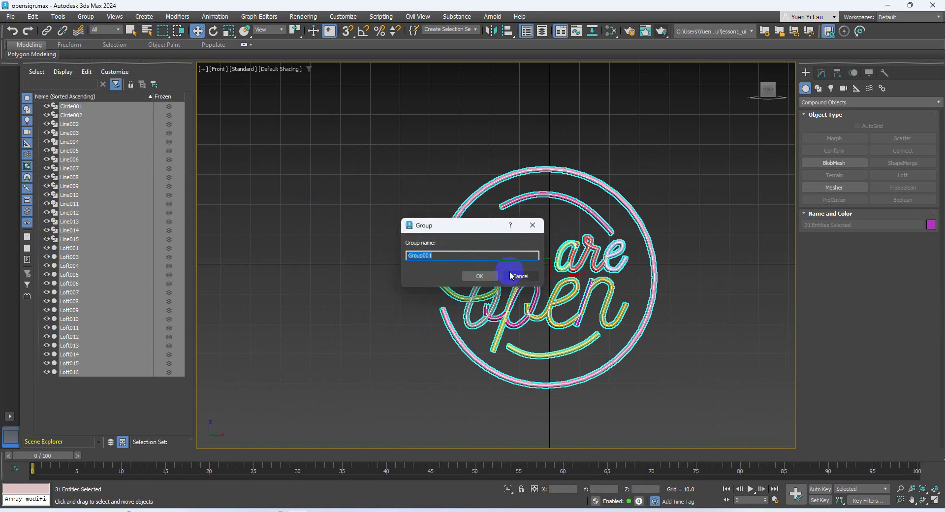
{"action": "type", "text": "OpenSign"}
{"action": "key", "text": "Return"}
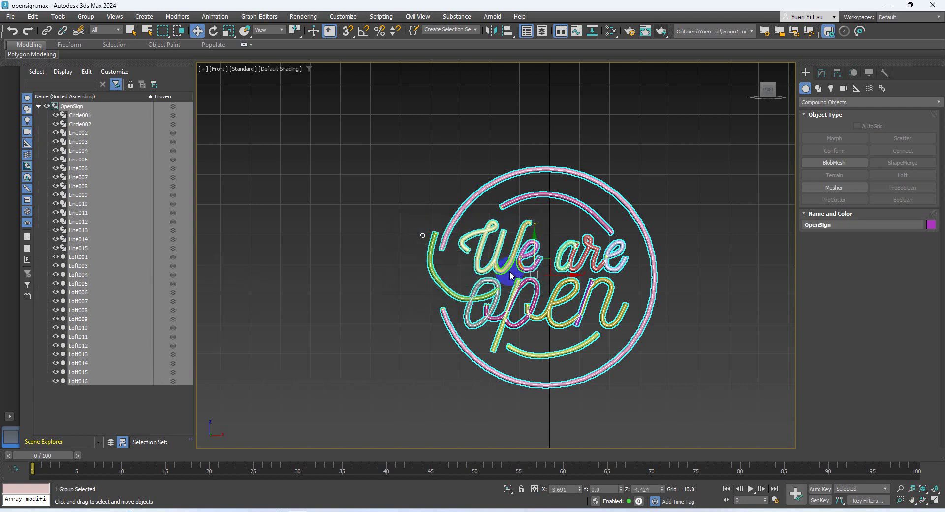
{"action": "left_click", "coordinate": [38, 106]}
{"action": "left_click", "coordinate": [38, 106]}
{"action": "left_click", "coordinate": [39, 106]}
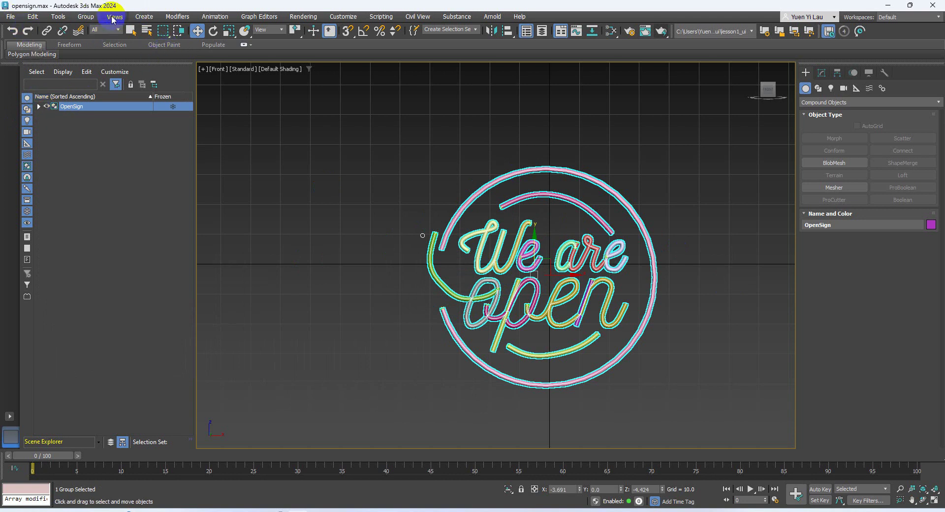
Float and close the Scene Explorer, then bring up File > Save As
{"action": "left_click_drag", "start_coordinate": [88, 69], "coordinate": [306, 132]}
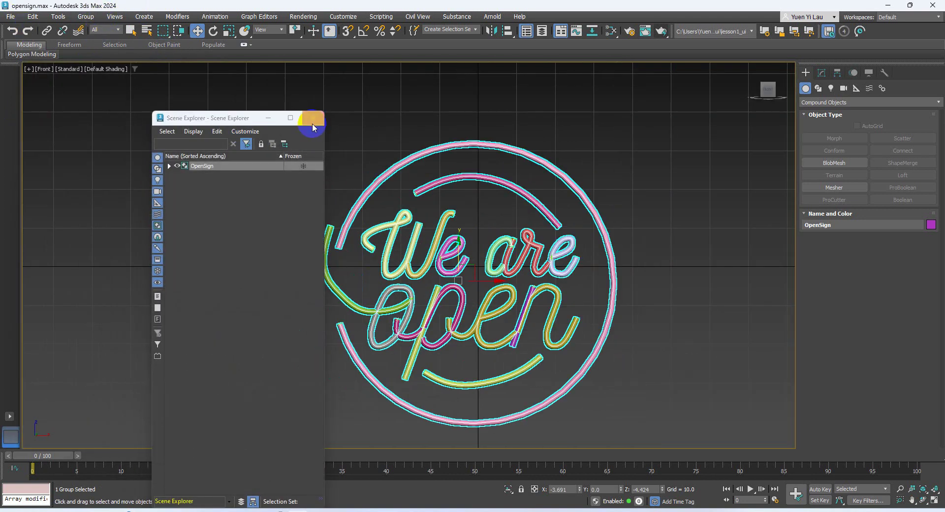
{"action": "left_click", "coordinate": [315, 117]}
{"action": "left_click", "coordinate": [10, 16]}
{"action": "left_click", "coordinate": [40, 114]}
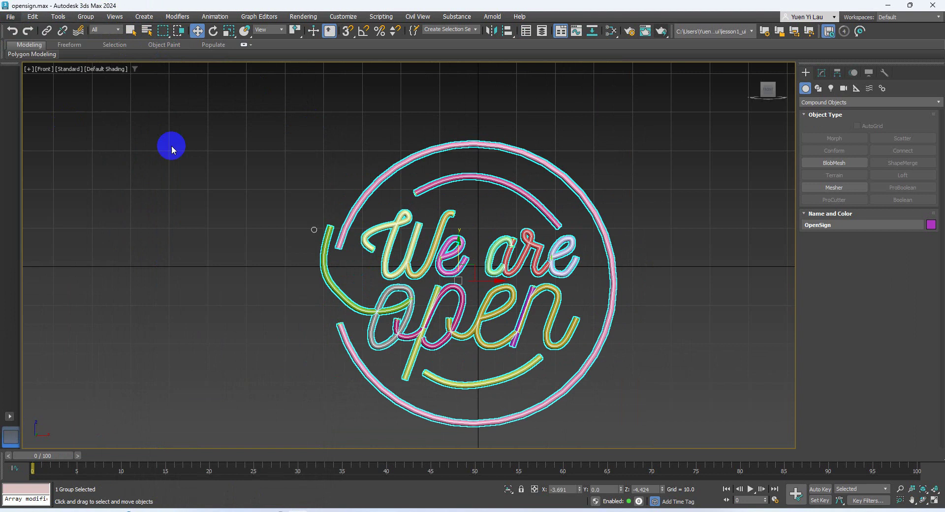
Overwrite opensign.max with the grouped sign scene, confirming the replacement
{"action": "left_click", "coordinate": [83, 88]}
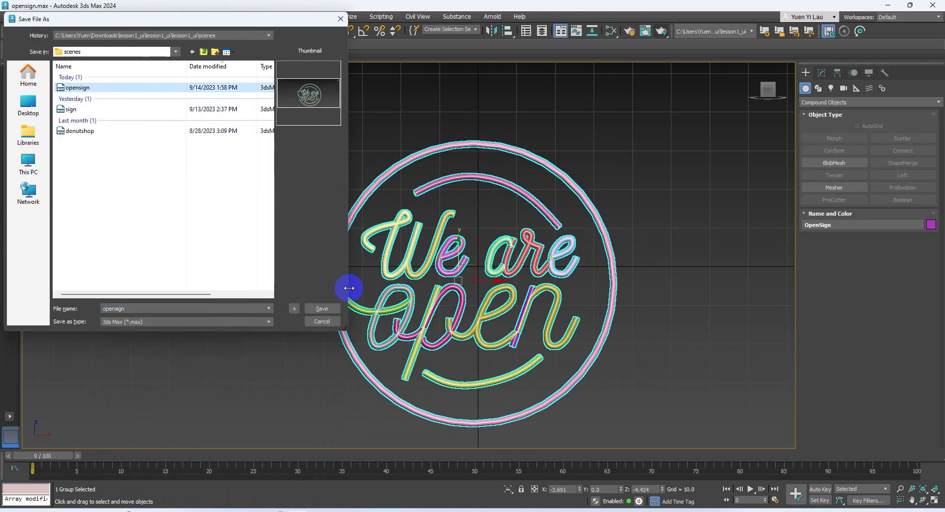
{"action": "left_click", "coordinate": [325, 311]}
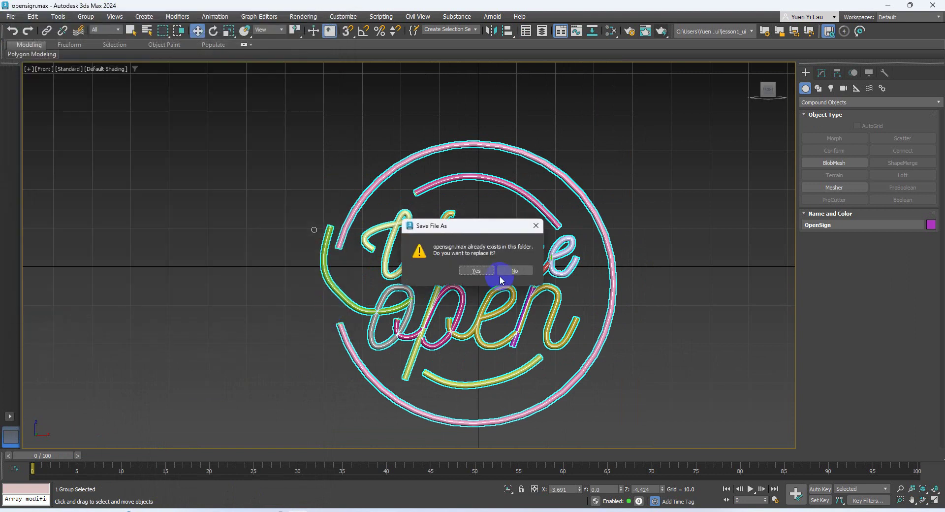
{"action": "left_click", "coordinate": [480, 272]}
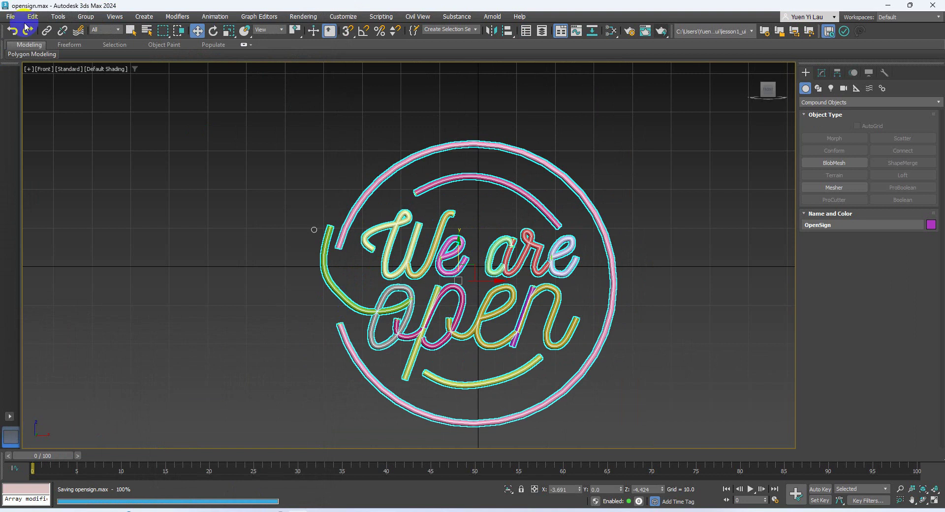
Reopen Save As and cancel it without saving again
{"action": "left_click", "coordinate": [11, 17]}
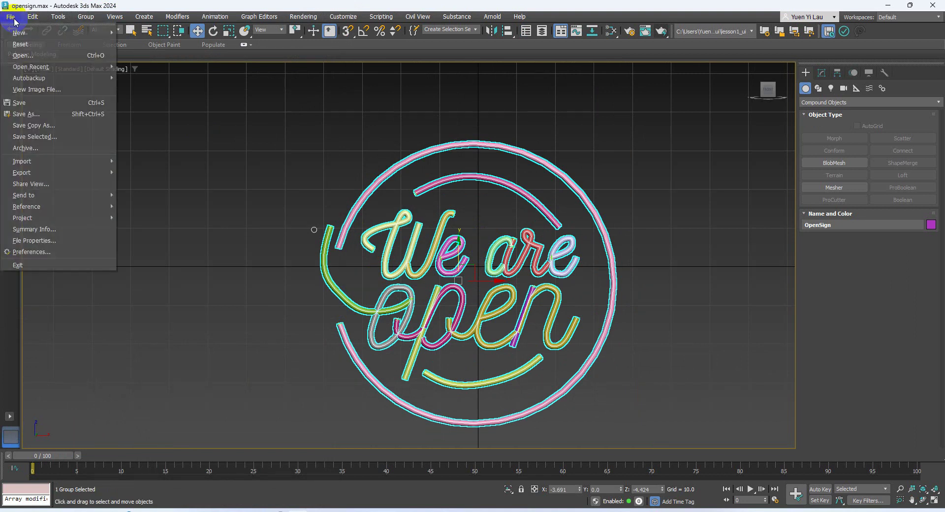
{"action": "left_click", "coordinate": [44, 114]}
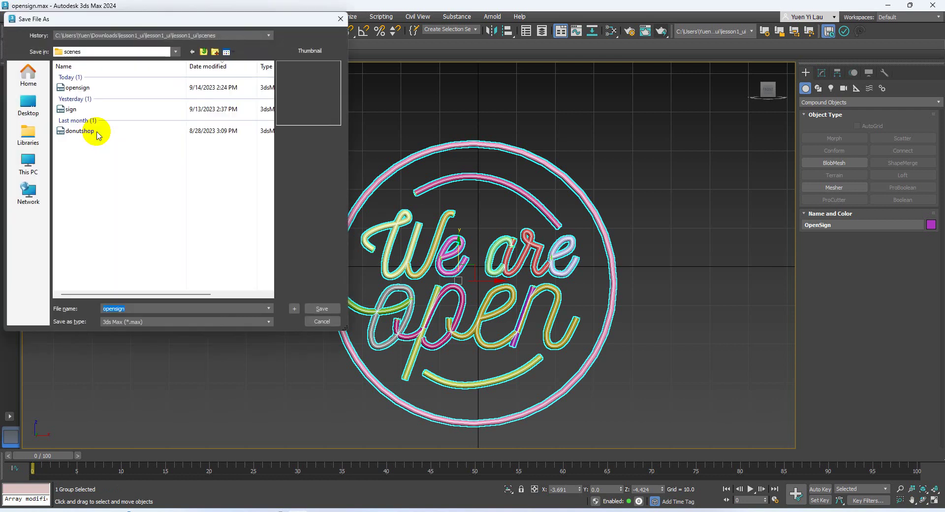
{"action": "left_click", "coordinate": [337, 321]}
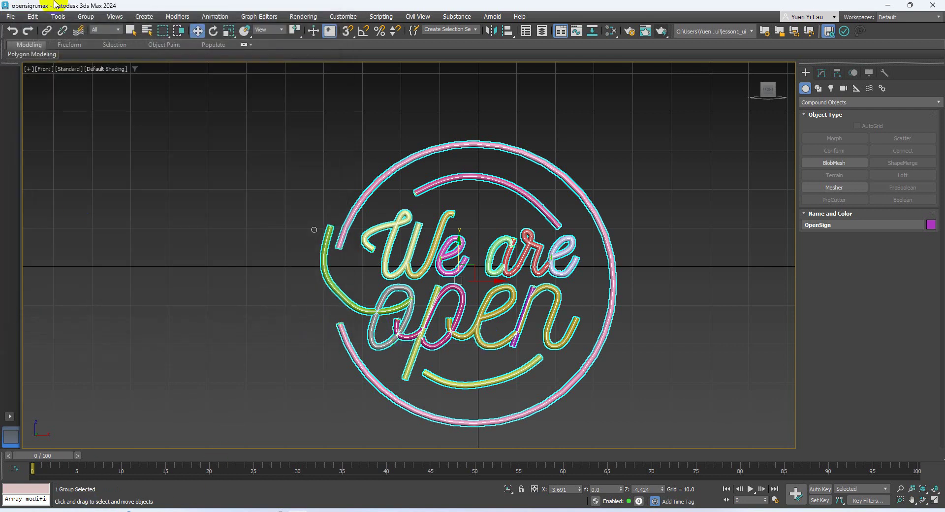
Open the donutshop.max scene file
{"action": "left_click", "coordinate": [11, 17]}
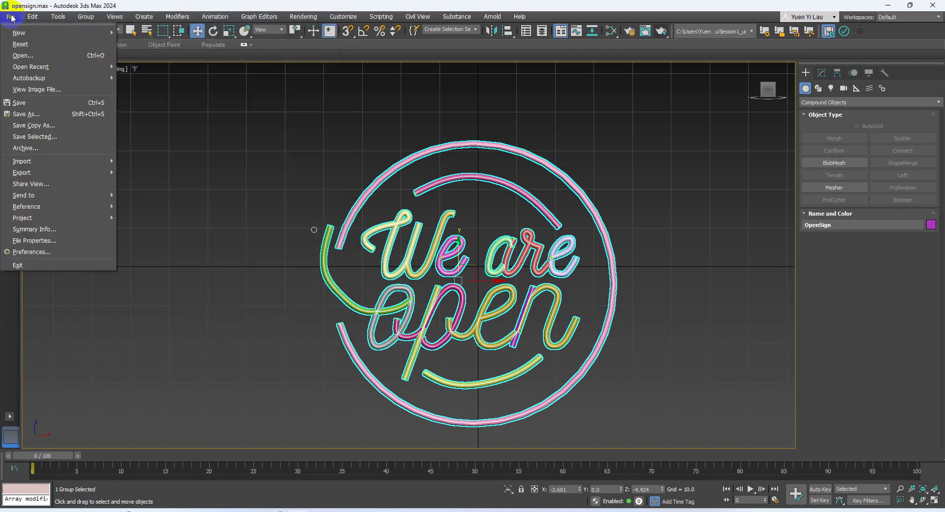
{"action": "left_click", "coordinate": [22, 55]}
{"action": "left_click", "coordinate": [92, 131]}
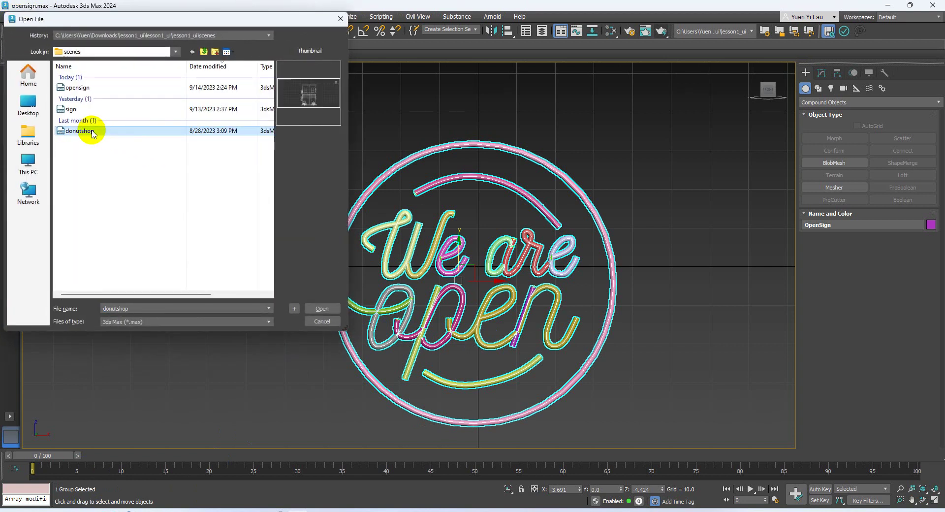
{"action": "left_click", "coordinate": [323, 309]}
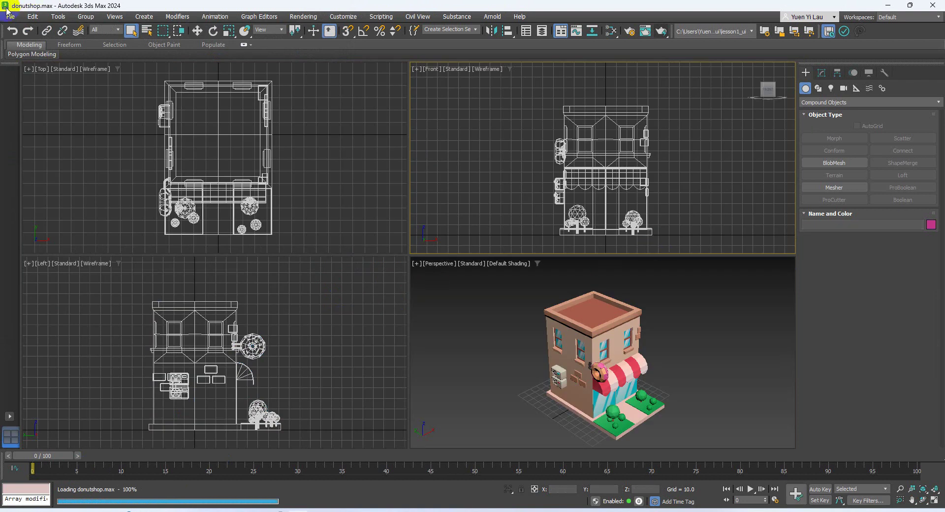
Activate the Perspective view and review the Files preferences, closing without changes
{"action": "left_click", "coordinate": [10, 17]}
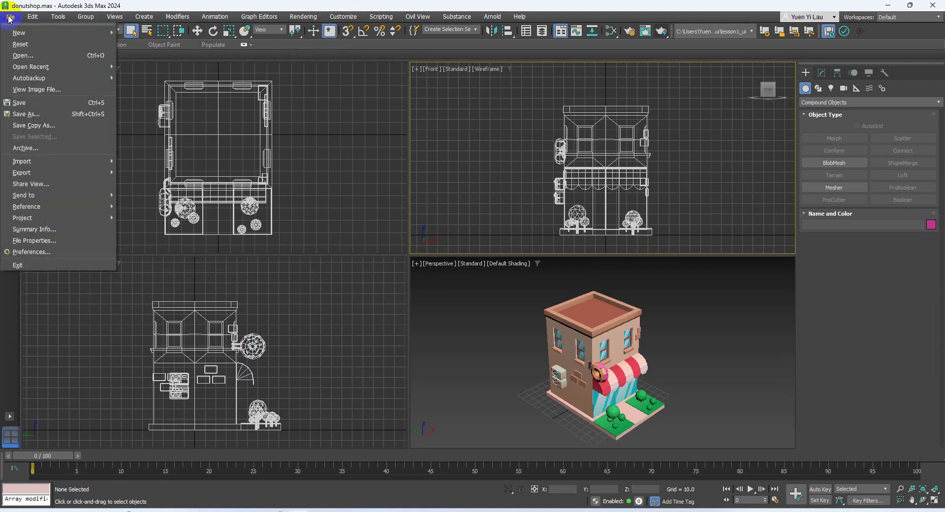
{"action": "left_click", "coordinate": [526, 296]}
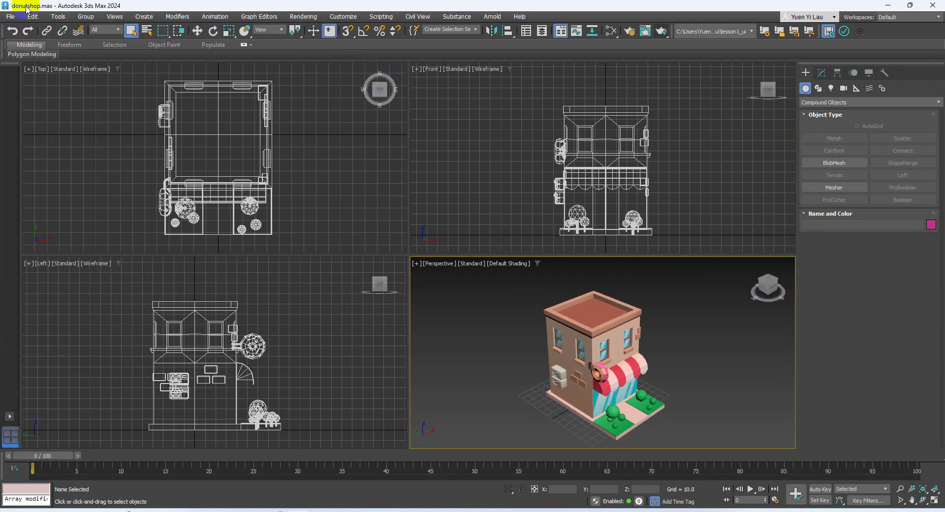
{"action": "left_click", "coordinate": [343, 16]}
{"action": "left_click", "coordinate": [370, 207]}
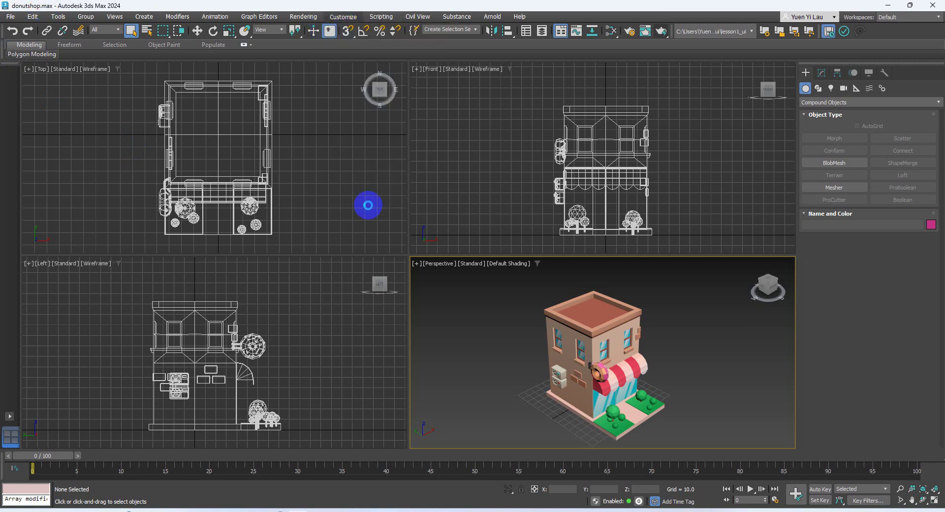
{"action": "left_click", "coordinate": [375, 126]}
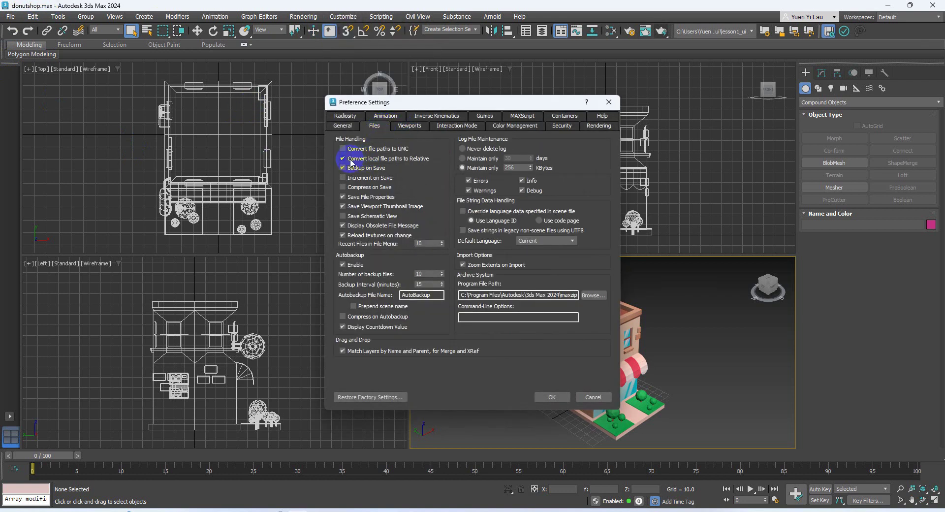
{"action": "left_click", "coordinate": [593, 397]}
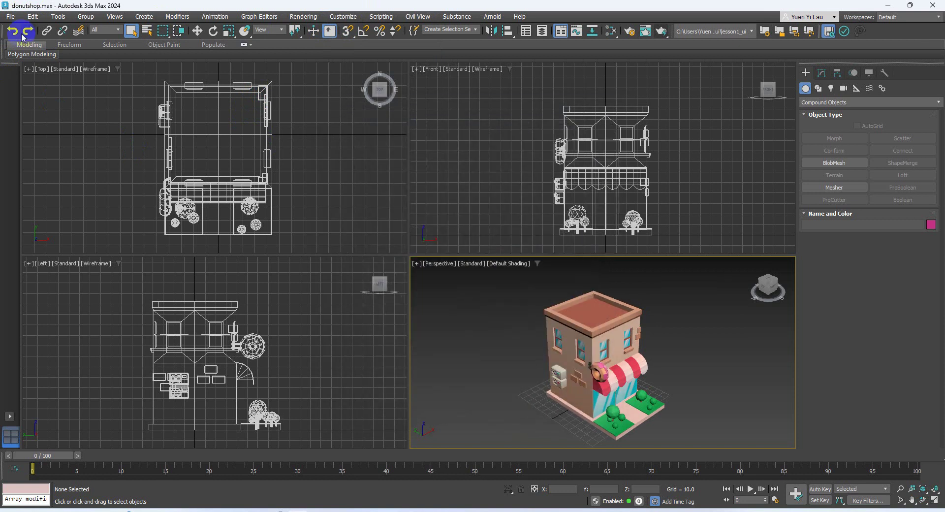
{"action": "left_click", "coordinate": [8, 17]}
{"action": "mouse_move", "coordinate": [68, 217]}
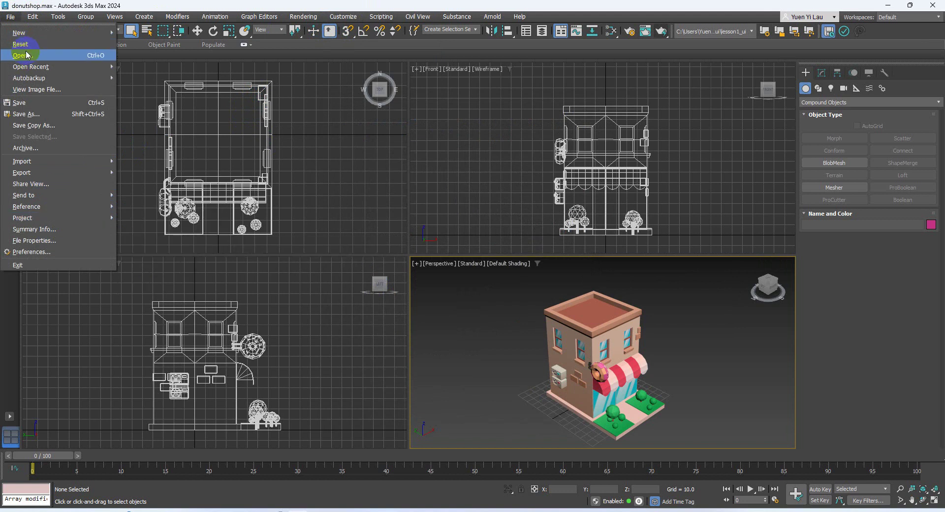
{"action": "left_click", "coordinate": [486, 315]}
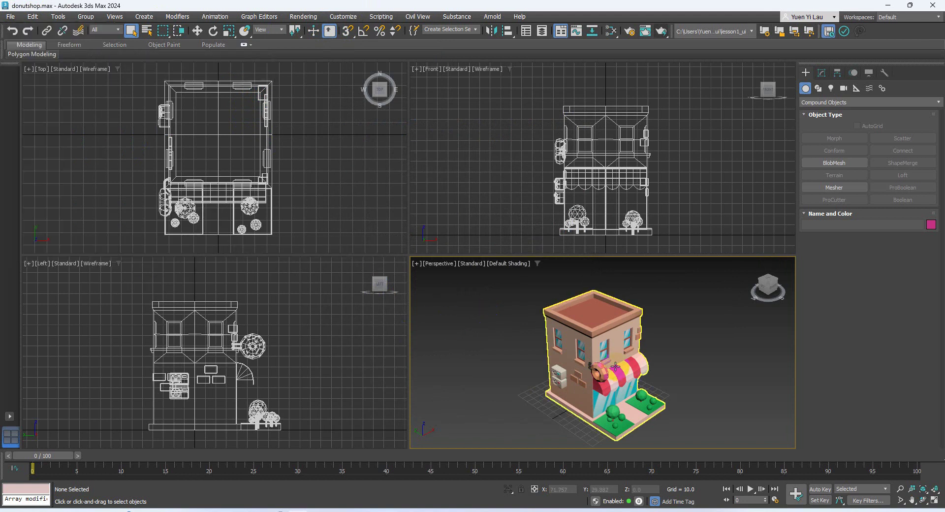
Use File > Import > Merge to bring the [OpenSign] group in from opensign.max
{"action": "left_click", "coordinate": [10, 16]}
{"action": "left_click", "coordinate": [43, 165]}
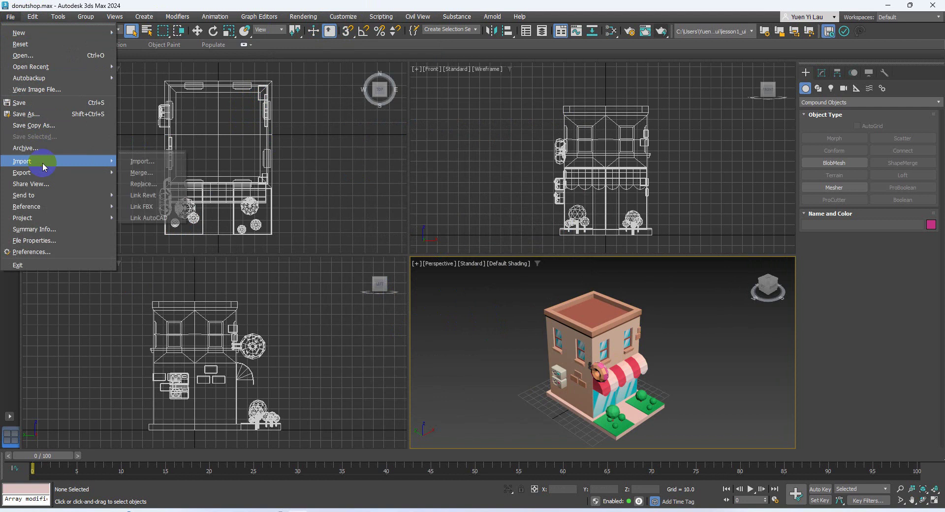
{"action": "left_click", "coordinate": [158, 172]}
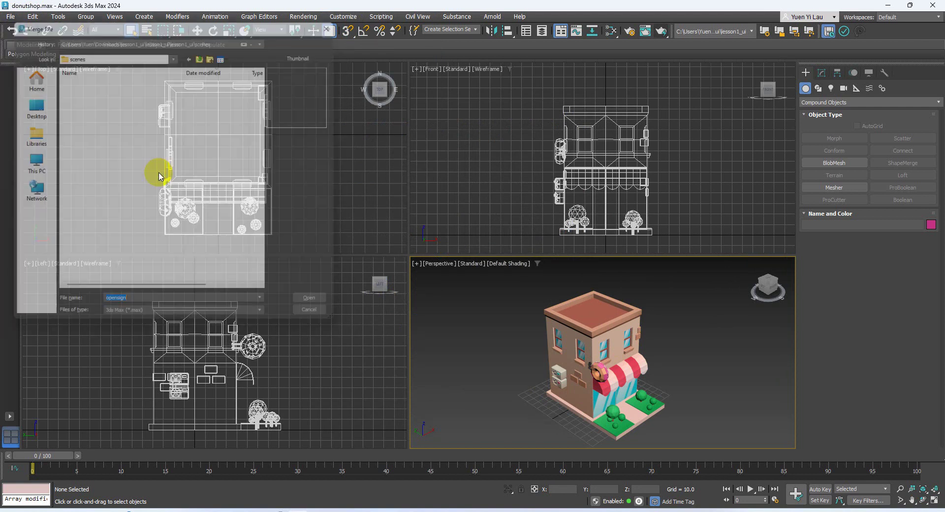
{"action": "left_click", "coordinate": [131, 88]}
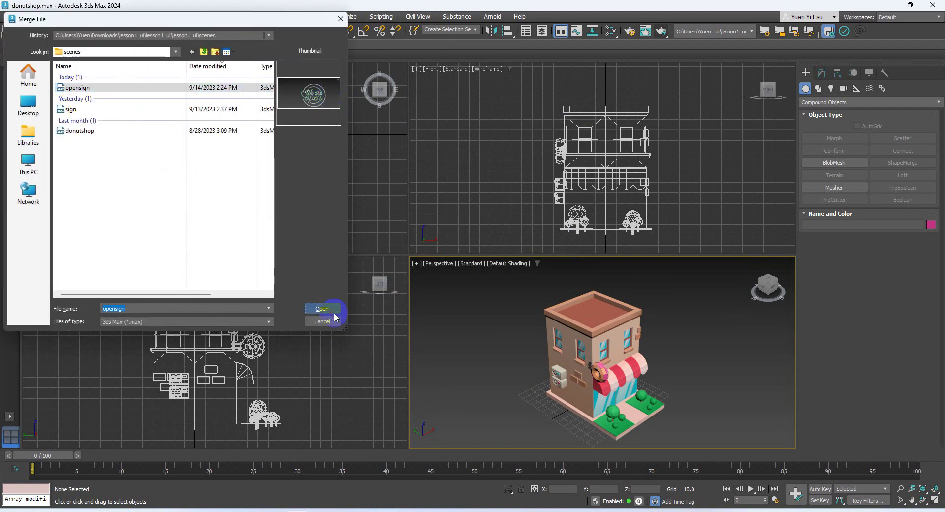
{"action": "left_click", "coordinate": [323, 308]}
{"action": "left_click", "coordinate": [409, 167]}
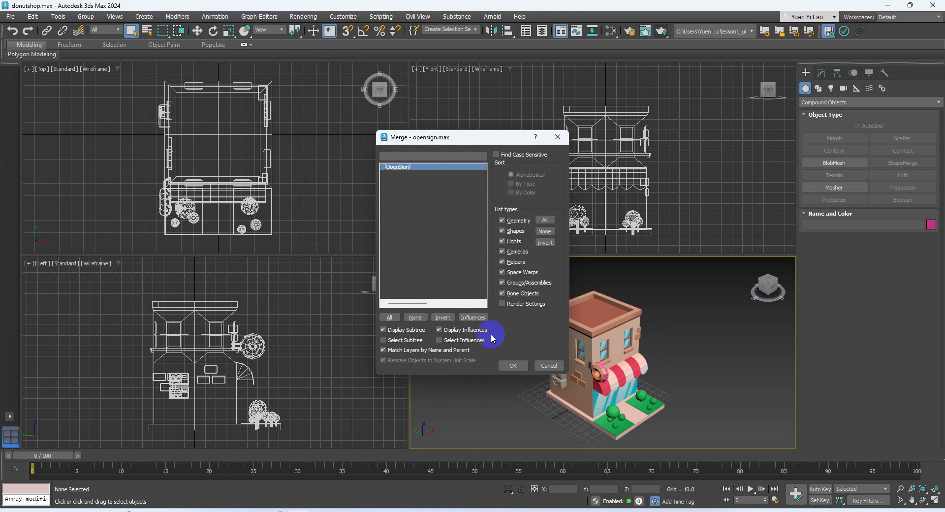
{"action": "left_click", "coordinate": [514, 365]}
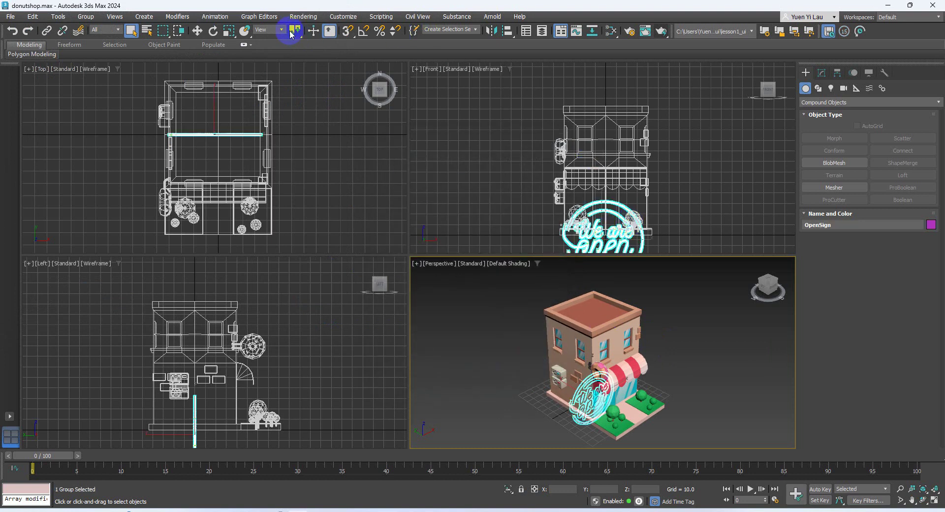
Scale OpenSign down to about a third, then raise it toward the shop front
{"action": "left_click", "coordinate": [228, 33]}
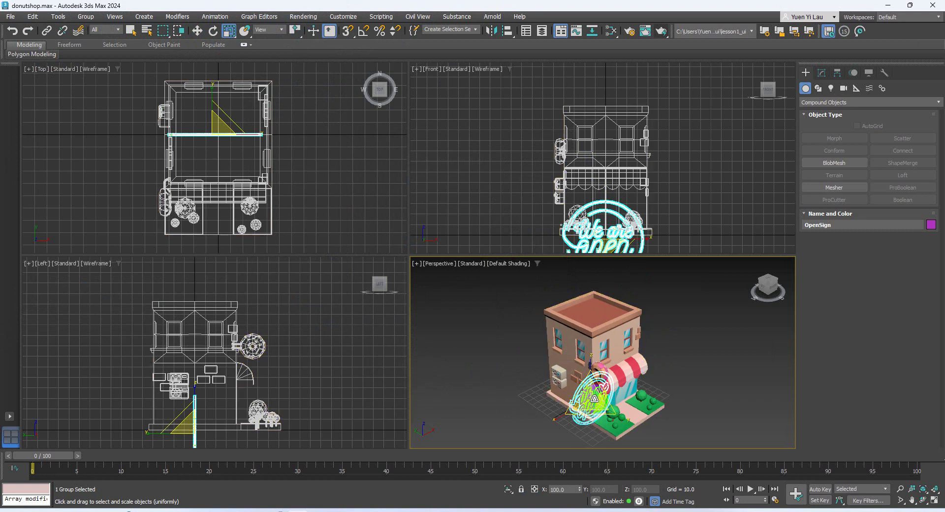
{"action": "left_click_drag", "start_coordinate": [593, 398], "coordinate": [323, 485]}
{"action": "left_click", "coordinate": [541, 202]}
{"action": "key", "text": "w"}
{"action": "left_click_drag", "start_coordinate": [619, 223], "coordinate": [618, 190]}
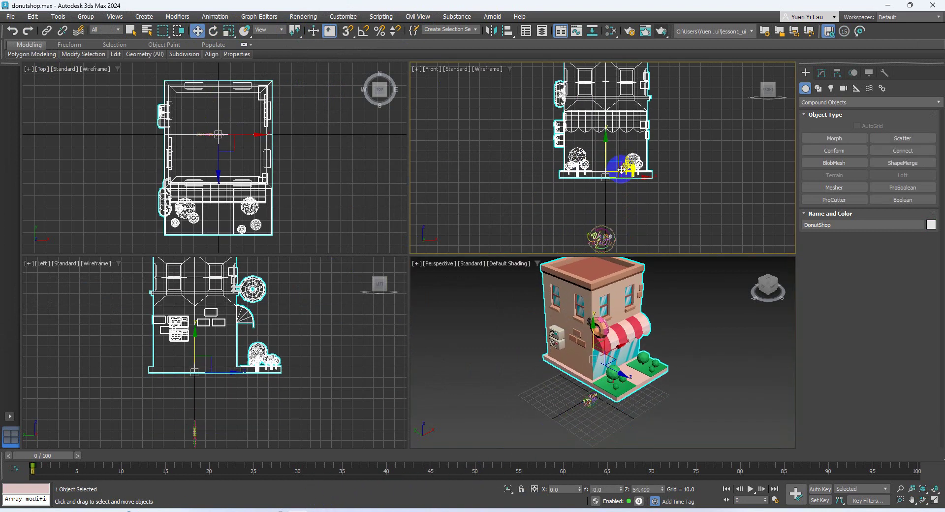
{"action": "left_click", "coordinate": [602, 238]}
{"action": "left_click_drag", "start_coordinate": [613, 221], "coordinate": [618, 148]}
{"action": "left_click_drag", "start_coordinate": [217, 114], "coordinate": [240, 164]}
Zoom in and slide the sign along X and higher up the wall
{"action": "scroll", "coordinate": [218, 161], "scroll_direction": "up", "scroll_amount": 5}
{"action": "scroll", "coordinate": [245, 177], "scroll_direction": "up", "scroll_amount": 4}
{"action": "scroll", "coordinate": [633, 373], "scroll_direction": "up", "scroll_amount": 5}
{"action": "scroll", "coordinate": [602, 335], "scroll_direction": "up", "scroll_amount": 4}
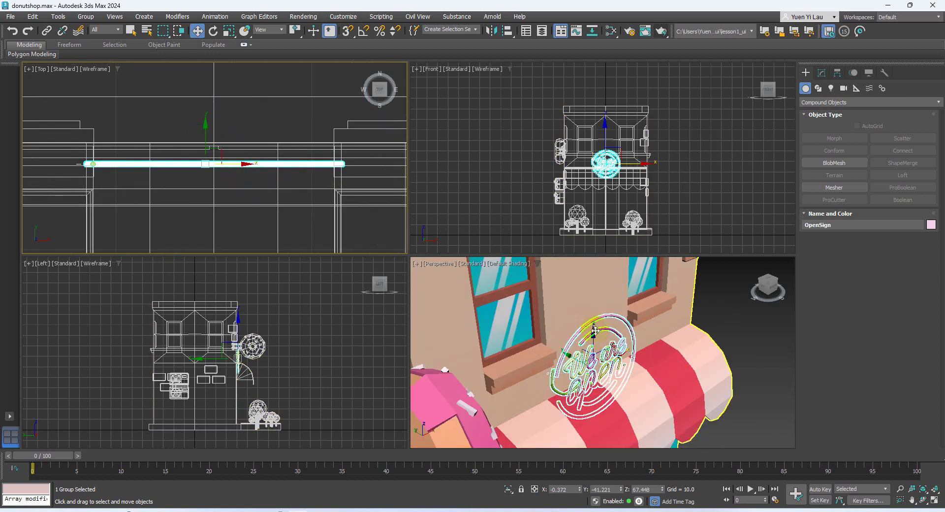
{"action": "left_click_drag", "start_coordinate": [595, 331], "coordinate": [598, 278]}
{"action": "left_click_drag", "start_coordinate": [597, 331], "coordinate": [598, 302]}
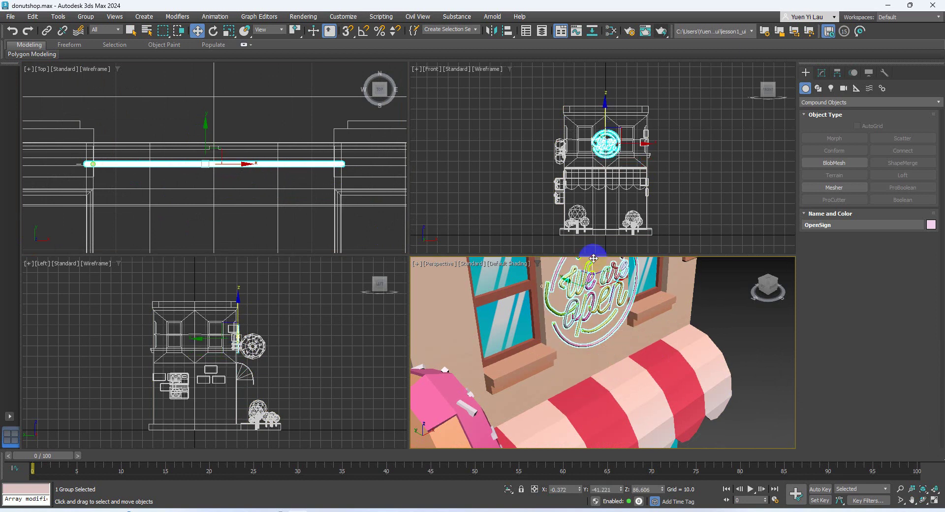
{"action": "middle_click_drag", "start_coordinate": [598, 302], "coordinate": [714, 342], "text": "alt"}
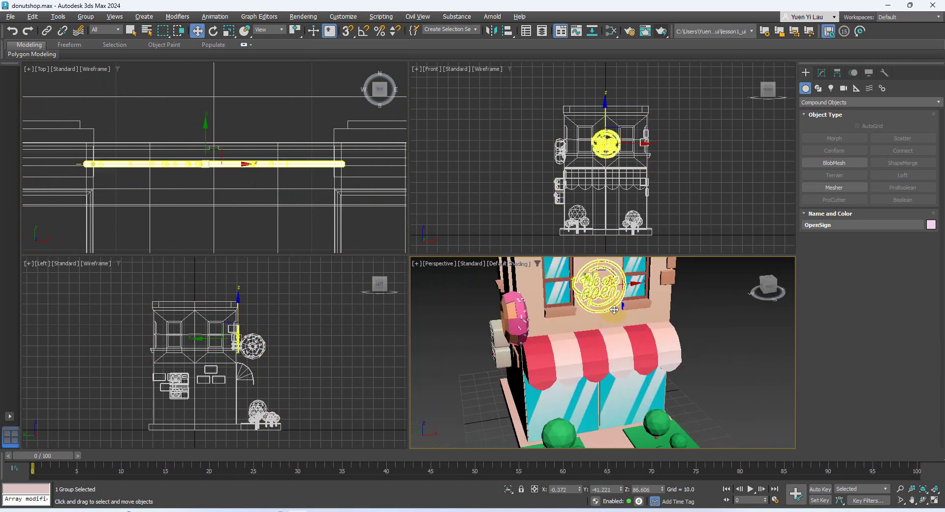
{"action": "left_click", "coordinate": [686, 369]}
Shrink the sign further and shift it along Y onto the wall above the awning
{"action": "scroll", "coordinate": [688, 368], "scroll_direction": "down", "scroll_amount": 5}
{"action": "scroll", "coordinate": [689, 369], "scroll_direction": "up", "scroll_amount": 5}
{"action": "middle_click_drag", "start_coordinate": [688, 373], "coordinate": [532, 374], "text": "alt"}
{"action": "left_click", "coordinate": [524, 379]}
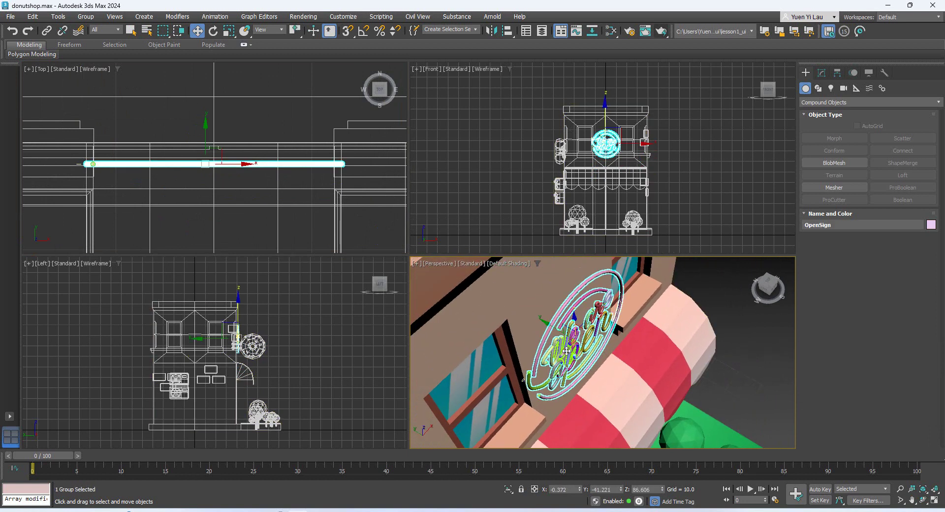
{"action": "key", "text": "r"}
{"action": "left_click_drag", "start_coordinate": [524, 379], "coordinate": [527, 398]}
{"action": "key", "text": "w"}
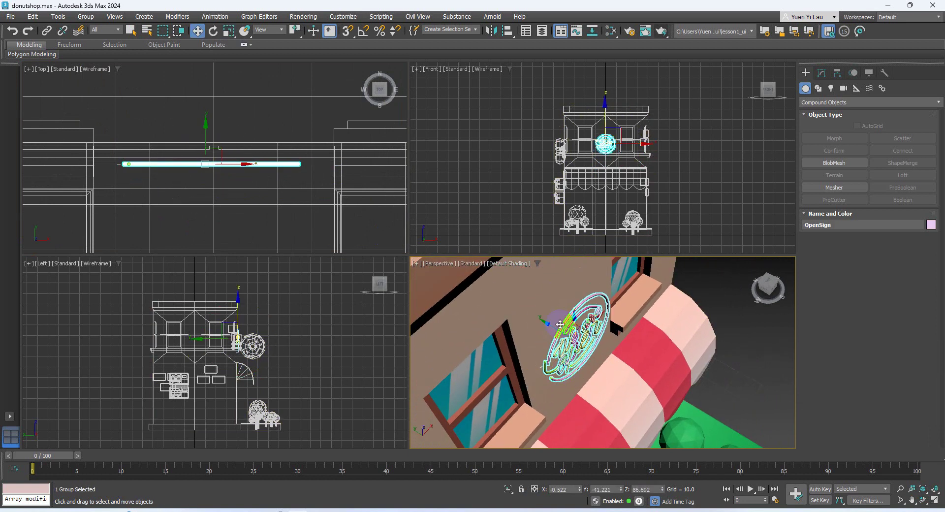
{"action": "left_click_drag", "start_coordinate": [546, 324], "coordinate": [540, 320]}
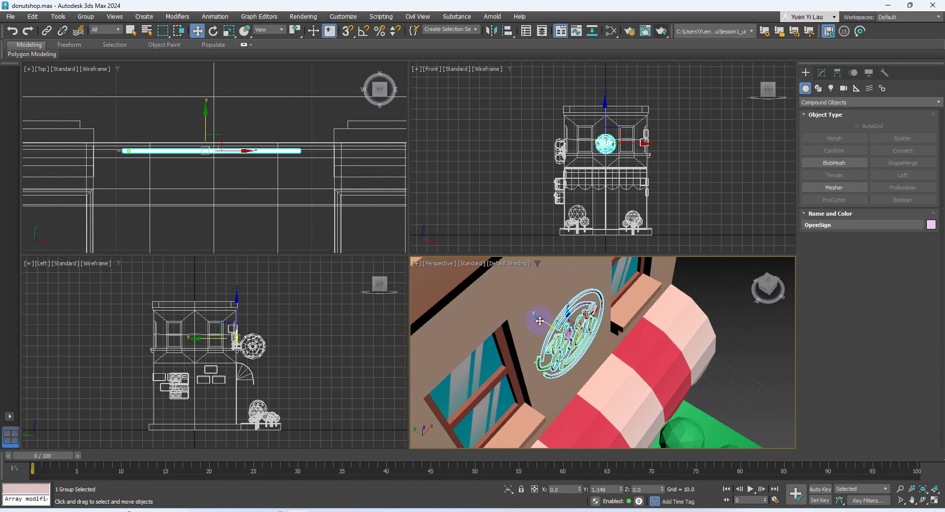
{"action": "left_click", "coordinate": [743, 354]}
Lower the sign slightly on the wall and maximize the Perspective view with Alt+W
{"action": "middle_click_drag", "start_coordinate": [648, 393], "coordinate": [572, 275], "text": "alt"}
{"action": "left_click", "coordinate": [574, 304]}
{"action": "left_click_drag", "start_coordinate": [572, 275], "coordinate": [575, 338]}
{"action": "middle_click_drag", "start_coordinate": [576, 339], "coordinate": [599, 265], "text": "alt"}
{"action": "key", "text": "alt+w"}
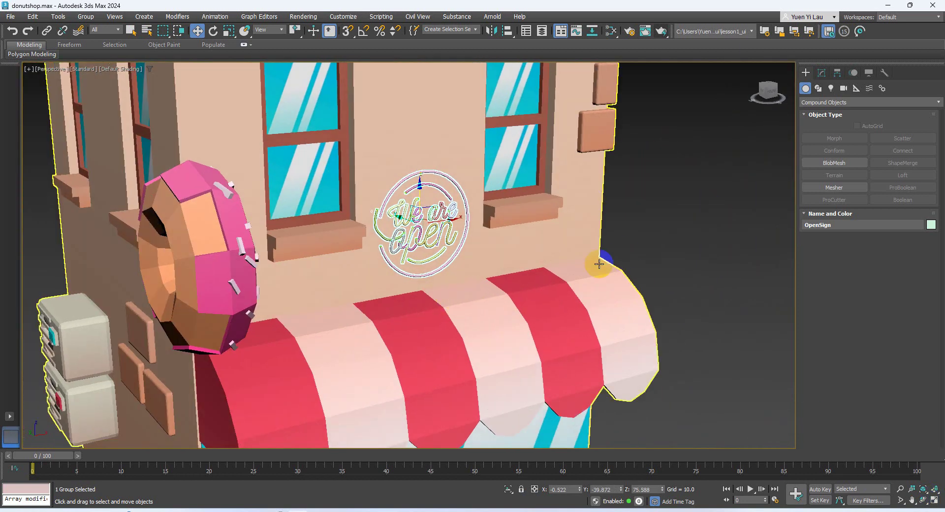
Deselect the sign and save the scene under the new name donutshop_withopensign.max
{"action": "left_click", "coordinate": [599, 264]}
{"action": "left_click", "coordinate": [11, 17]}
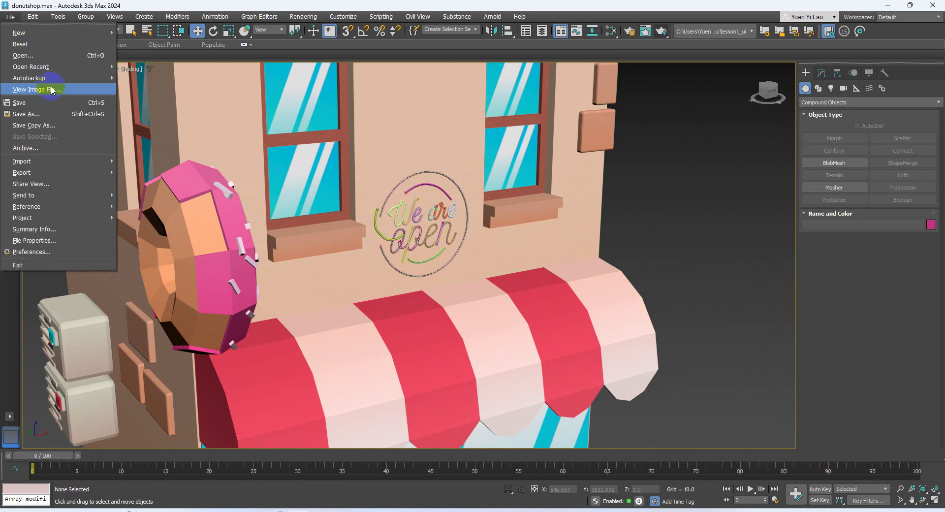
{"action": "left_click", "coordinate": [45, 114]}
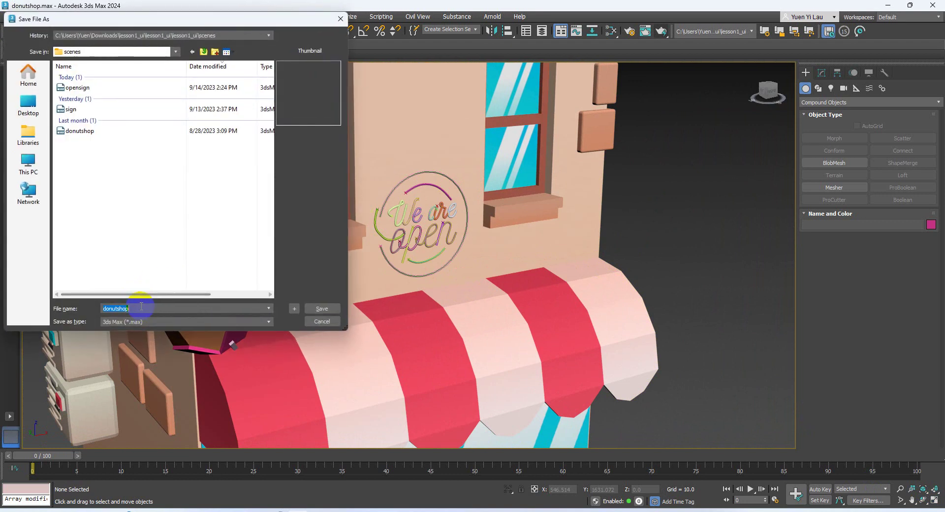
{"action": "left_click", "coordinate": [141, 307]}
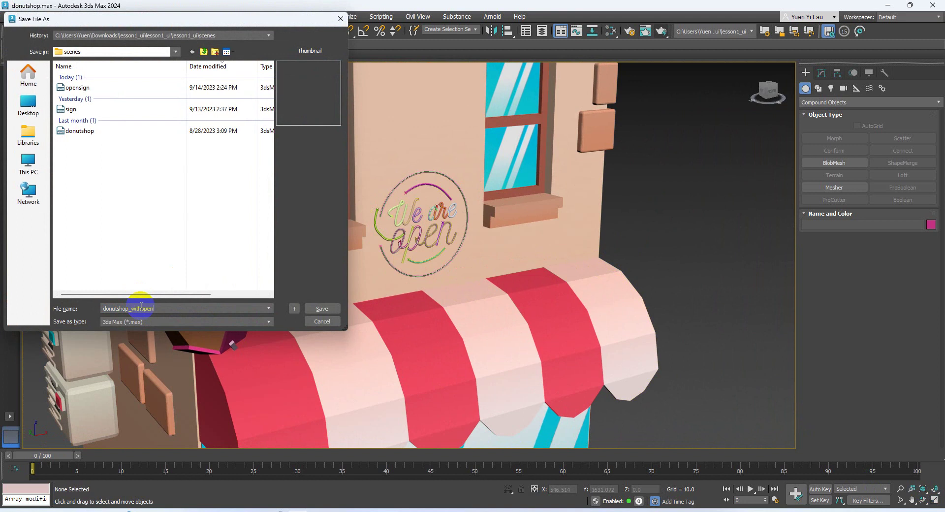
{"action": "key", "text": "Return"}
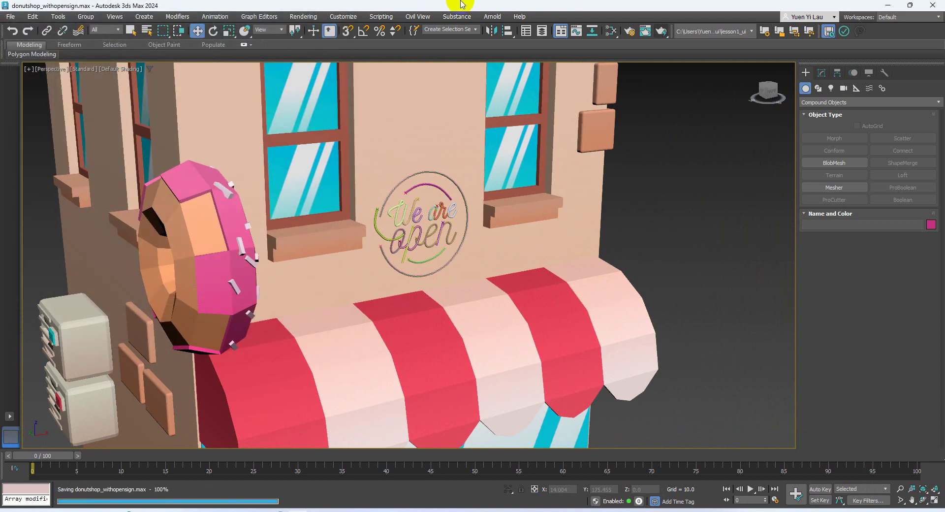
{"action": "left_click", "coordinate": [450, 171]}
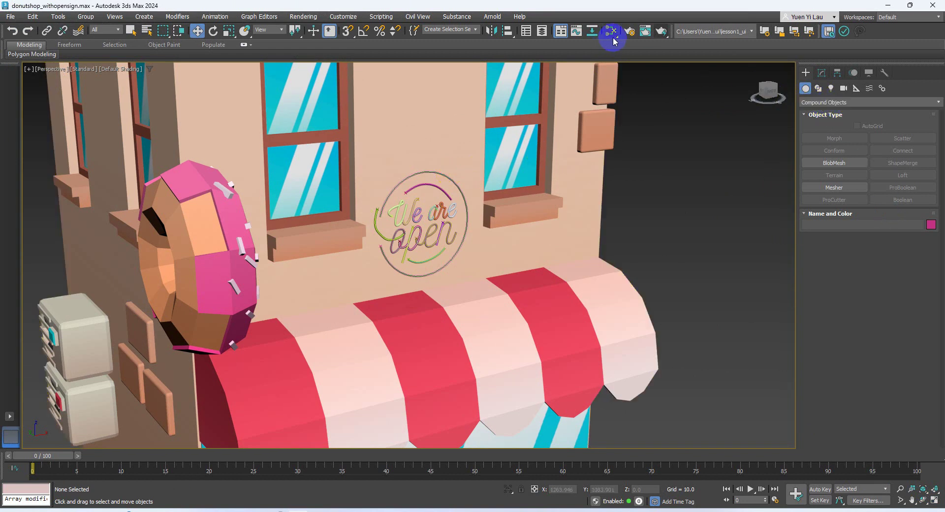
Draw a large Standard Primitives plane under the shop in the Top view
{"action": "left_click", "coordinate": [812, 102]}
{"action": "left_click", "coordinate": [820, 108]}
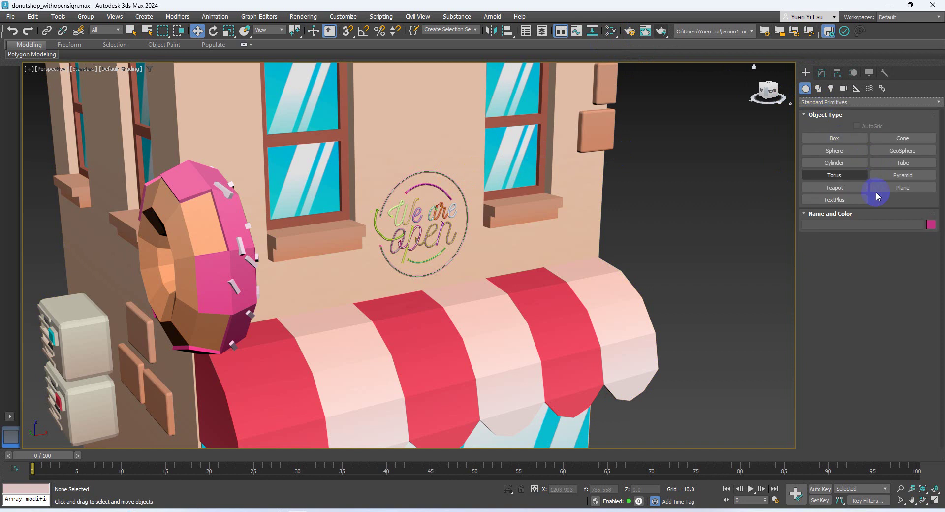
{"action": "left_click", "coordinate": [905, 192]}
{"action": "scroll", "coordinate": [696, 363], "scroll_direction": "down", "scroll_amount": 5}
{"action": "key", "text": "alt+w"}
{"action": "scroll", "coordinate": [276, 212], "scroll_direction": "down", "scroll_amount": 5}
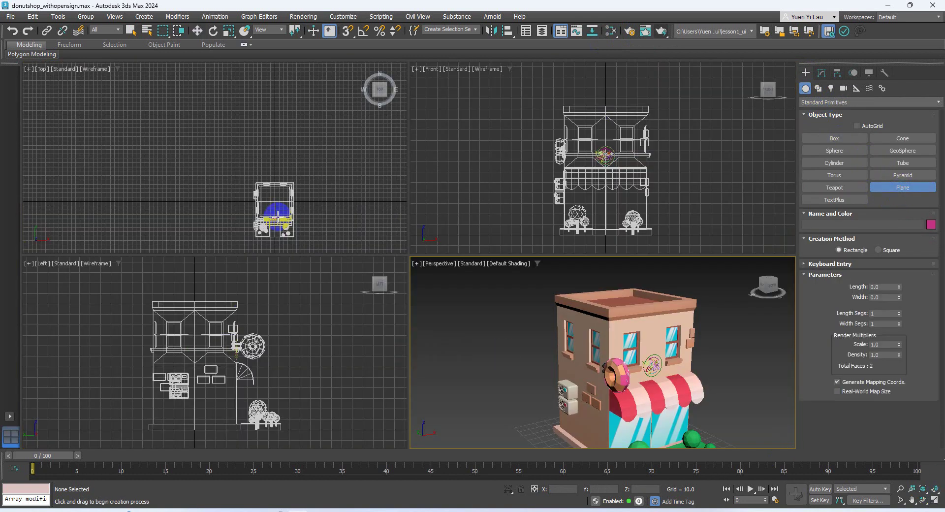
{"action": "middle_click_drag", "start_coordinate": [277, 213], "coordinate": [214, 124]}
{"action": "left_click_drag", "start_coordinate": [318, 238], "coordinate": [49, 8]}
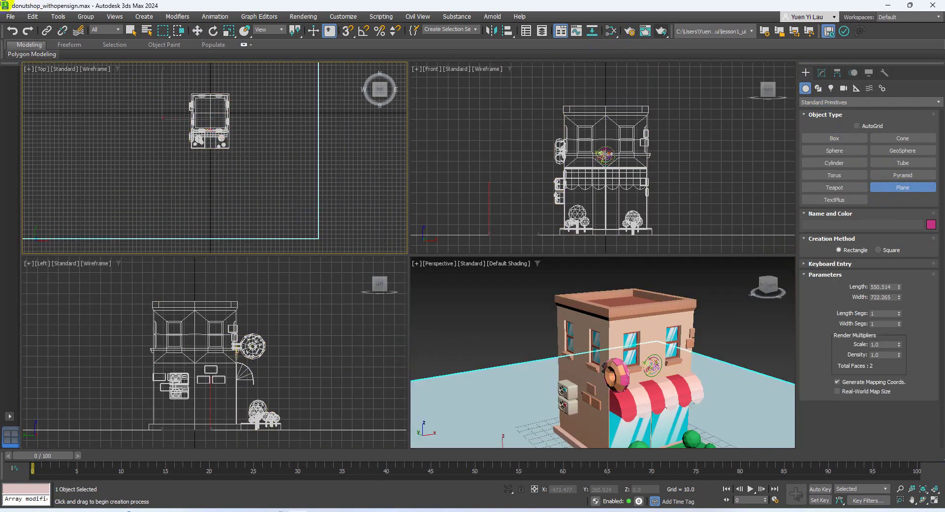
{"action": "left_click", "coordinate": [197, 31]}
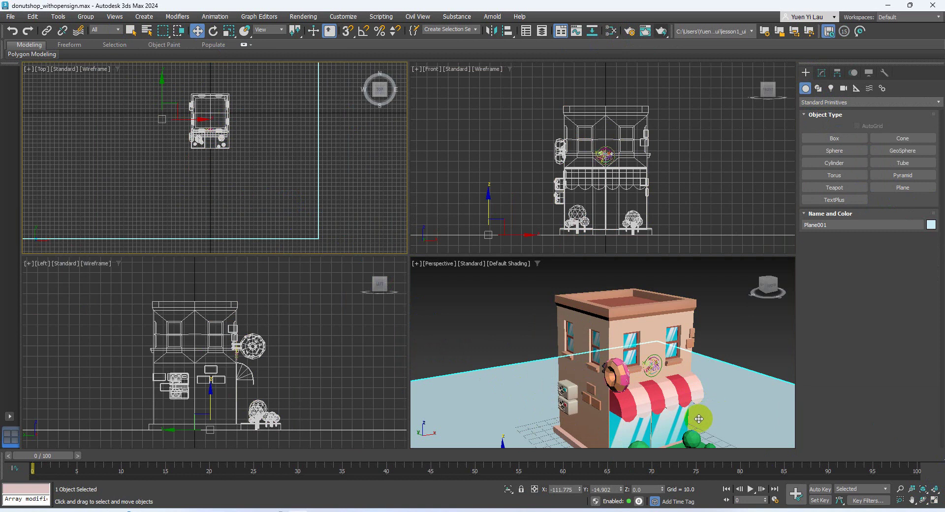
Set the plane's Length and Width to 10000 in the Modify panel
{"action": "left_click", "coordinate": [822, 72]}
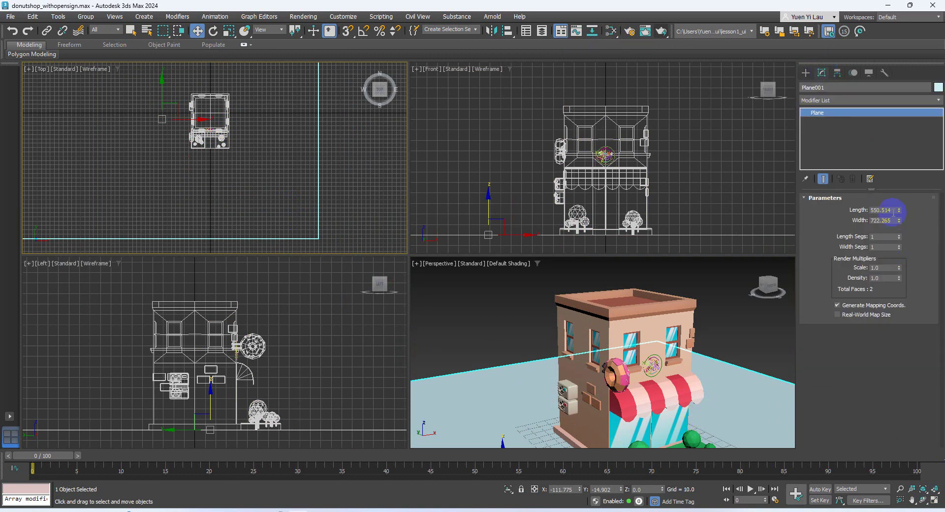
{"action": "double_click", "coordinate": [887, 210]}
{"action": "key", "text": "Tab"}
{"action": "type", "text": "10"}
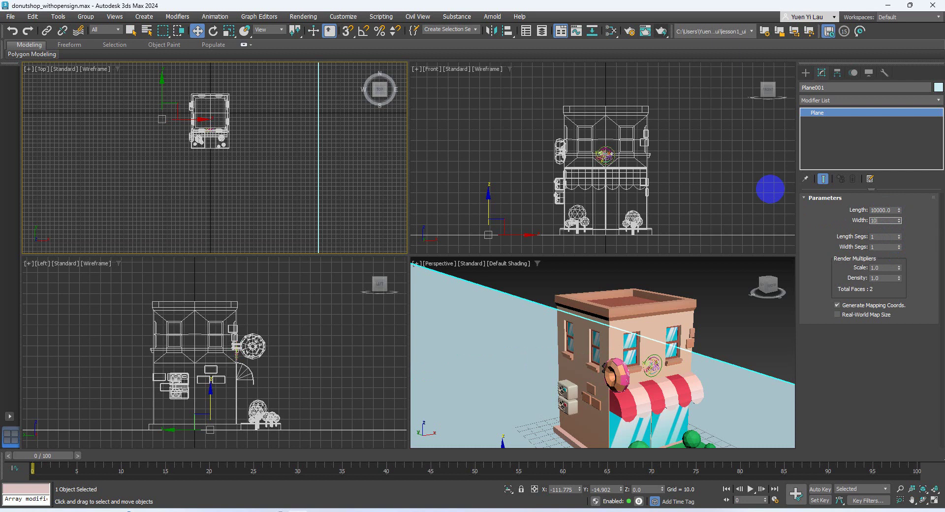
{"action": "type", "text": "000"}
{"action": "key", "text": "Return"}
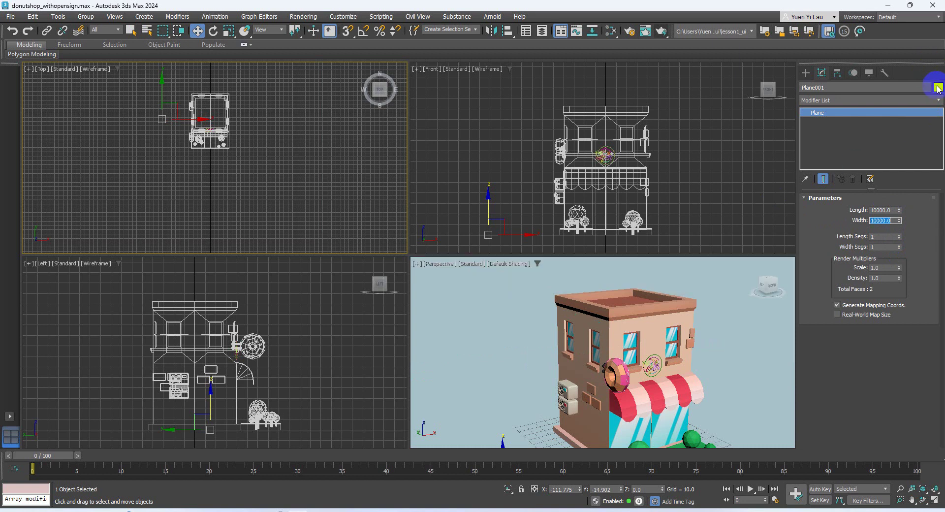
Colour Plane001 grey, then maximize the Perspective view and frame the storefront
{"action": "left_click", "coordinate": [536, 282]}
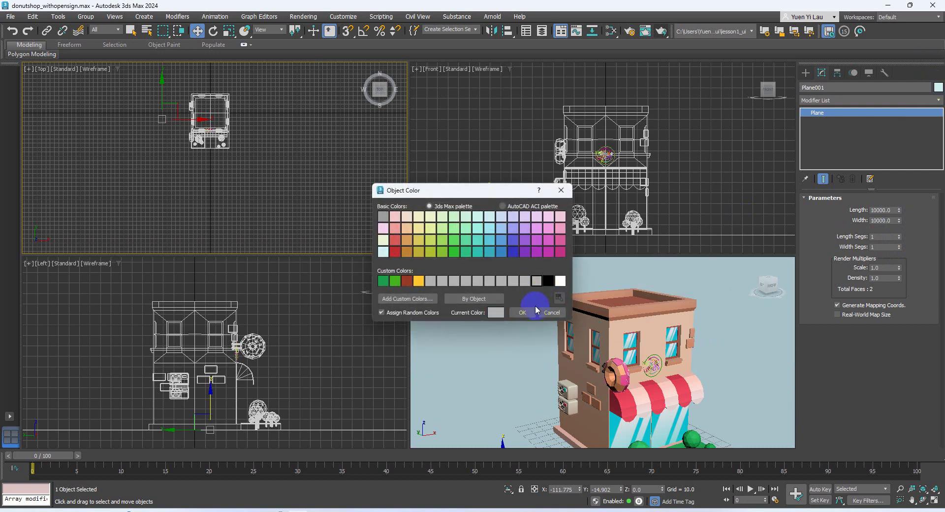
{"action": "left_click", "coordinate": [523, 312]}
{"action": "left_click", "coordinate": [698, 365]}
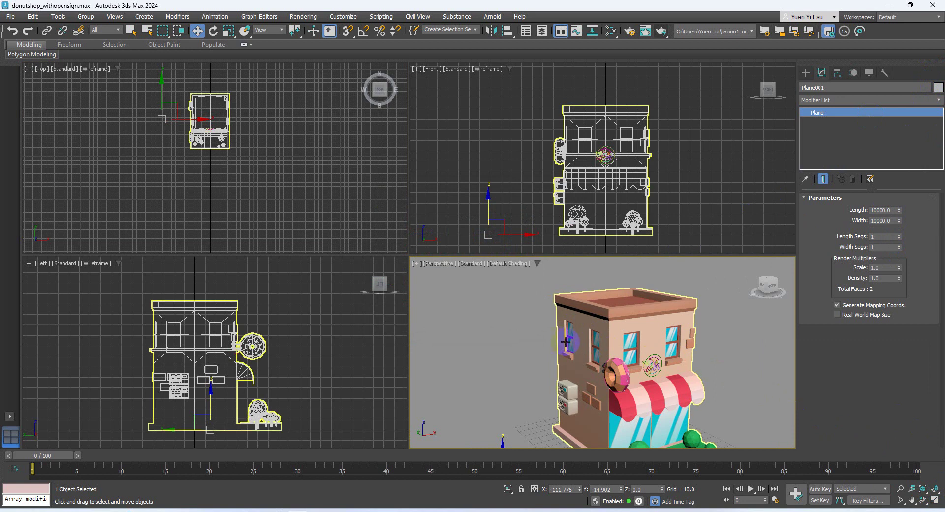
{"action": "left_click", "coordinate": [935, 501]}
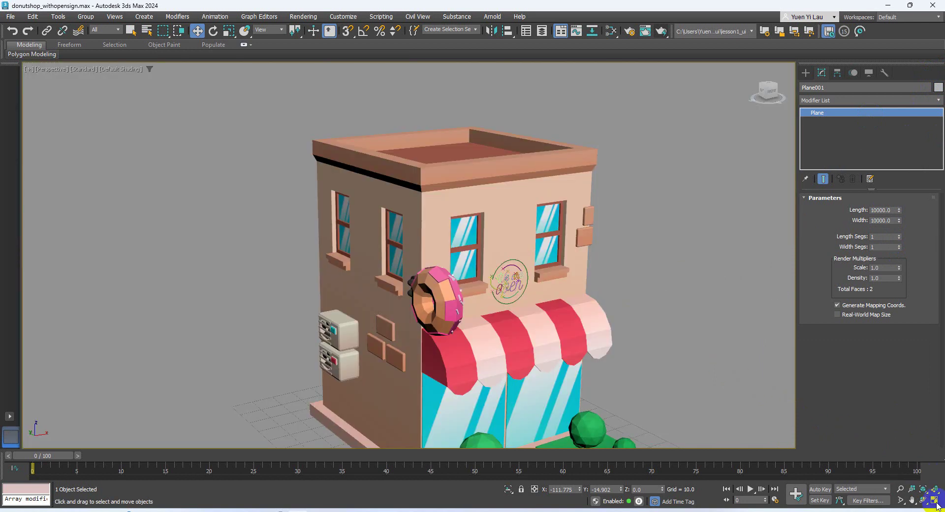
{"action": "middle_click_drag", "start_coordinate": [542, 364], "coordinate": [513, 215]}
{"action": "scroll", "coordinate": [516, 246], "scroll_direction": "up", "scroll_amount": 4}
{"action": "scroll", "coordinate": [516, 247], "scroll_direction": "down", "scroll_amount": 4}
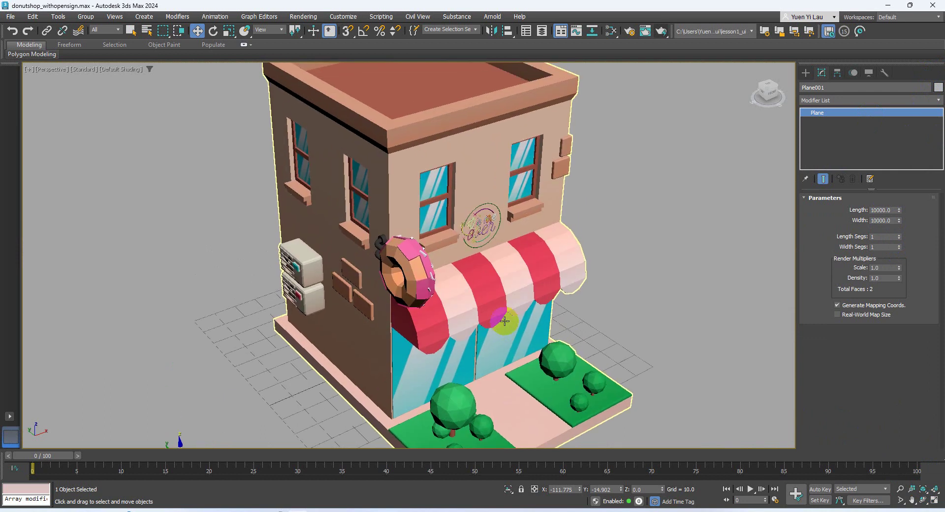
{"action": "scroll", "coordinate": [509, 262], "scroll_direction": "up", "scroll_amount": 2}
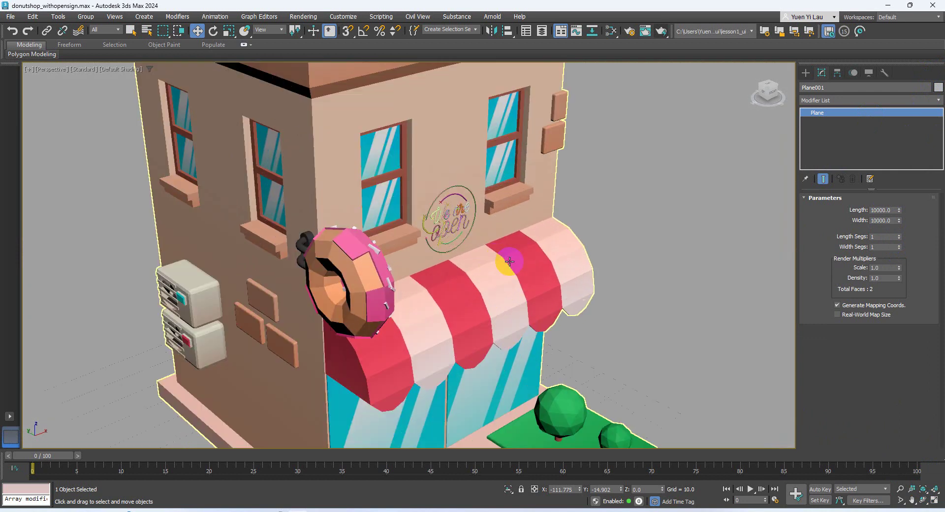
Test-render the Perspective view and close the rendered frame window
{"action": "left_click", "coordinate": [661, 31]}
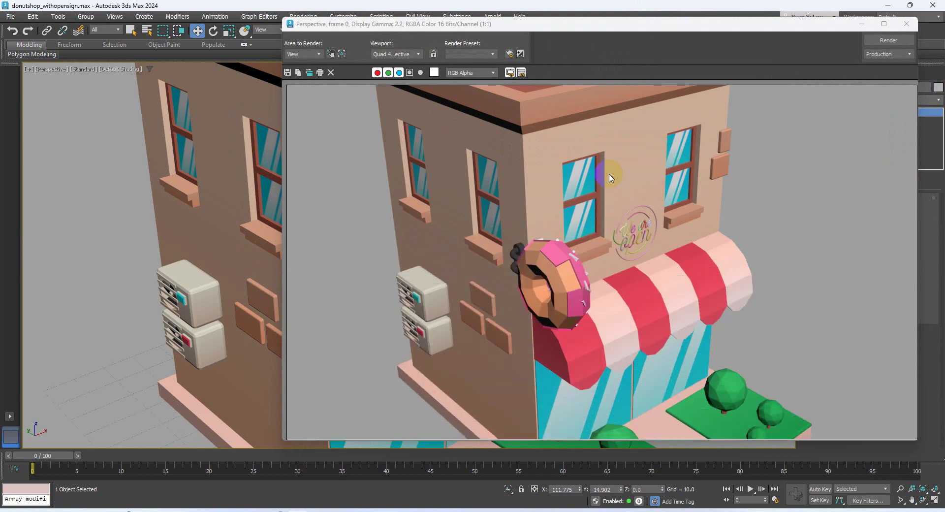
{"action": "left_click", "coordinate": [907, 27]}
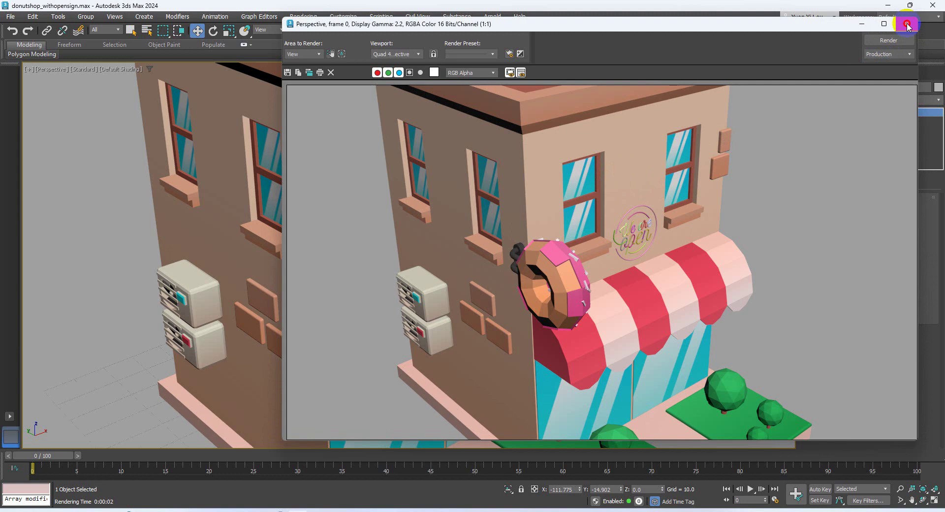
{"action": "left_click", "coordinate": [908, 25]}
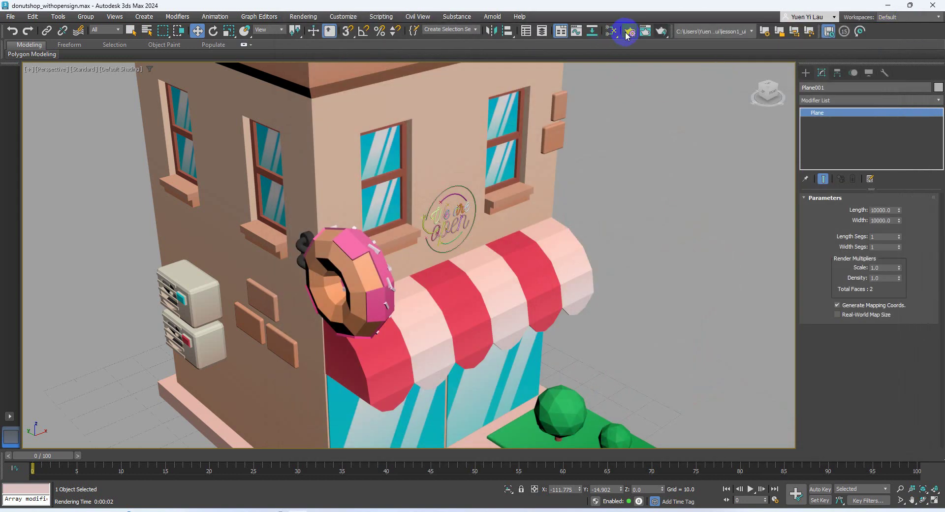
Switch the renderer to Arnold and set the output size to Custom 640×480
{"action": "left_click", "coordinate": [628, 33]}
{"action": "left_click", "coordinate": [244, 163]}
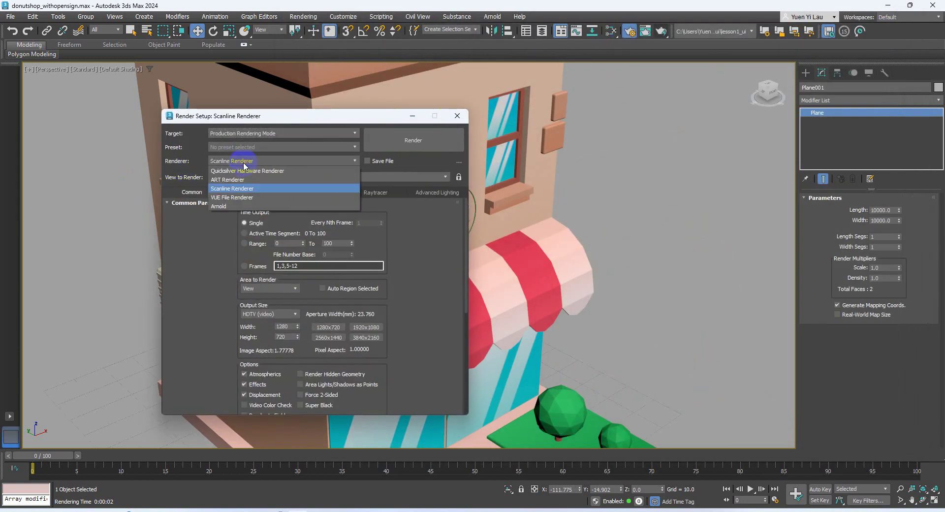
{"action": "left_click", "coordinate": [230, 207]}
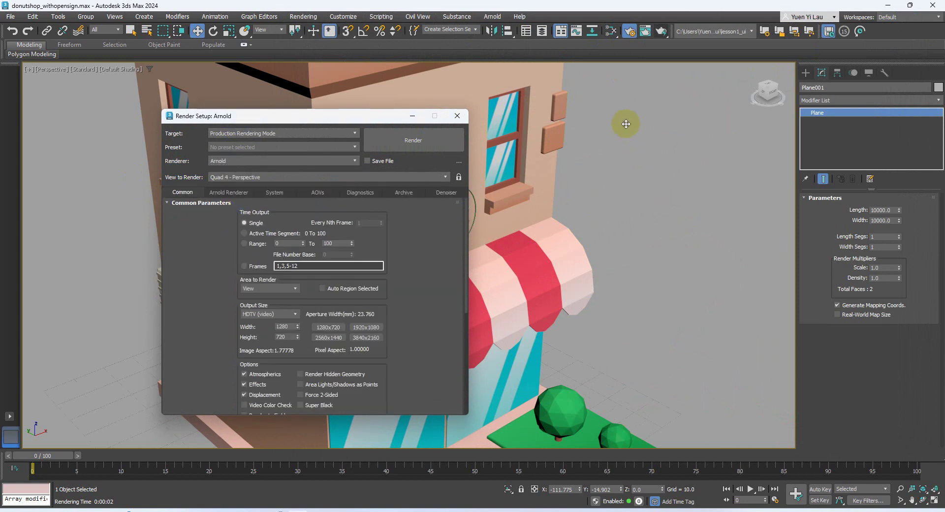
{"action": "left_click", "coordinate": [295, 315]}
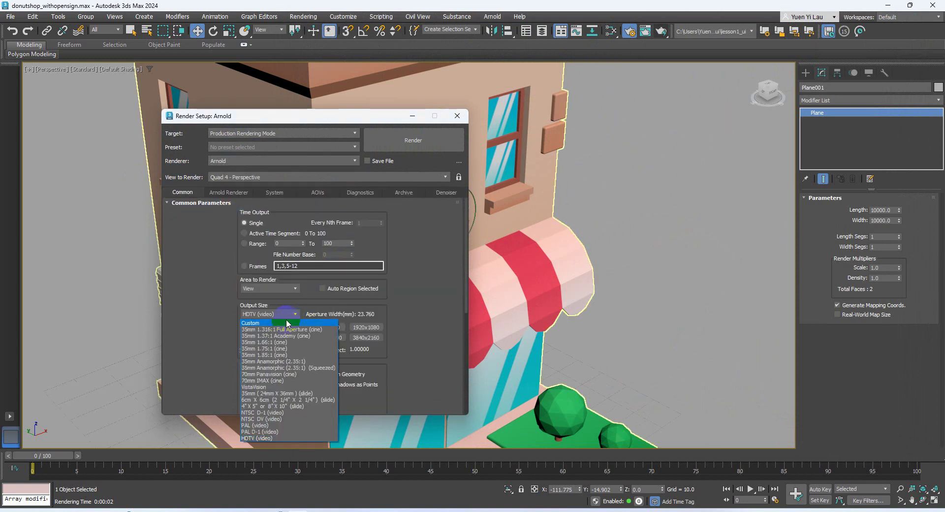
{"action": "left_click", "coordinate": [283, 324]}
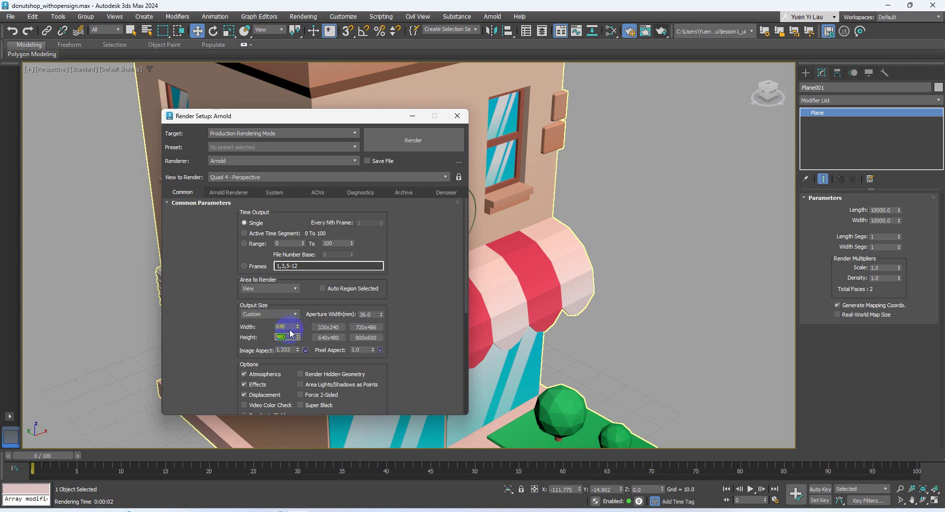
{"action": "left_click_drag", "start_coordinate": [290, 326], "coordinate": [267, 329]}
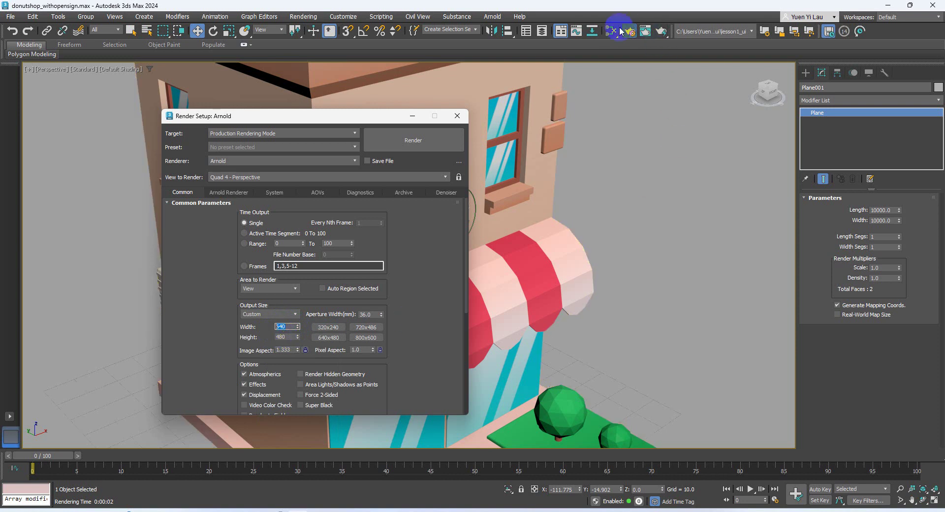
Open the Slate Material Editor and add an Arnold Standard Surface node, Material #2
{"action": "left_click", "coordinate": [457, 116]}
{"action": "left_click", "coordinate": [611, 31]}
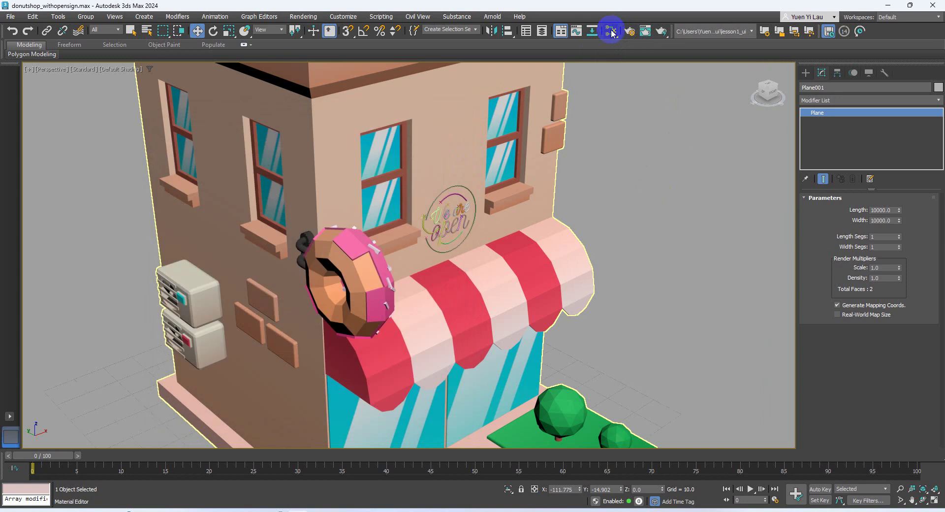
{"action": "middle_click_drag", "start_coordinate": [355, 356], "coordinate": [400, 278]}
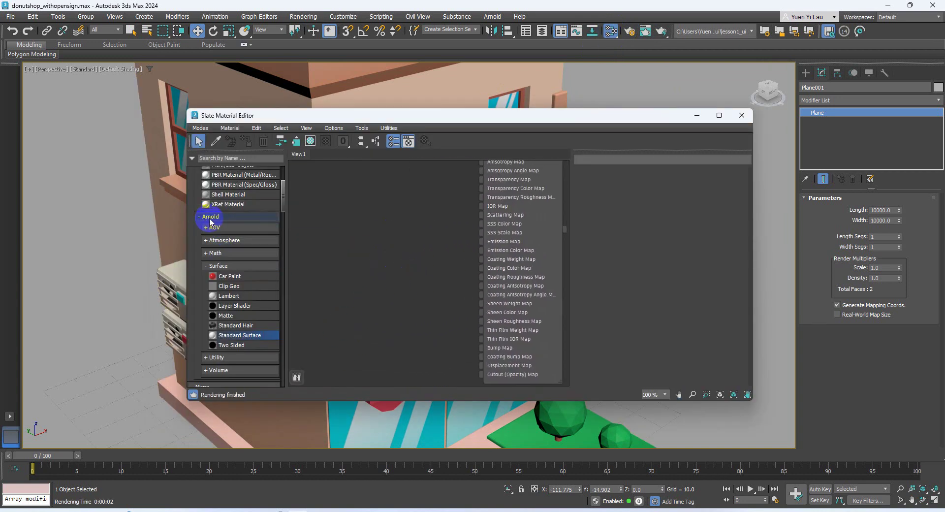
{"action": "left_click", "coordinate": [212, 267]}
{"action": "left_click", "coordinate": [230, 317]}
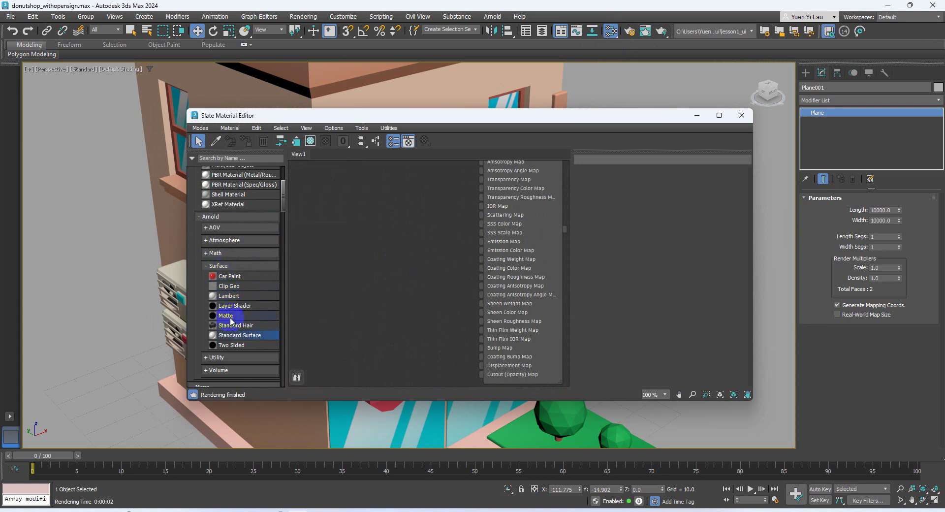
{"action": "left_click_drag", "start_coordinate": [230, 338], "coordinate": [361, 251]}
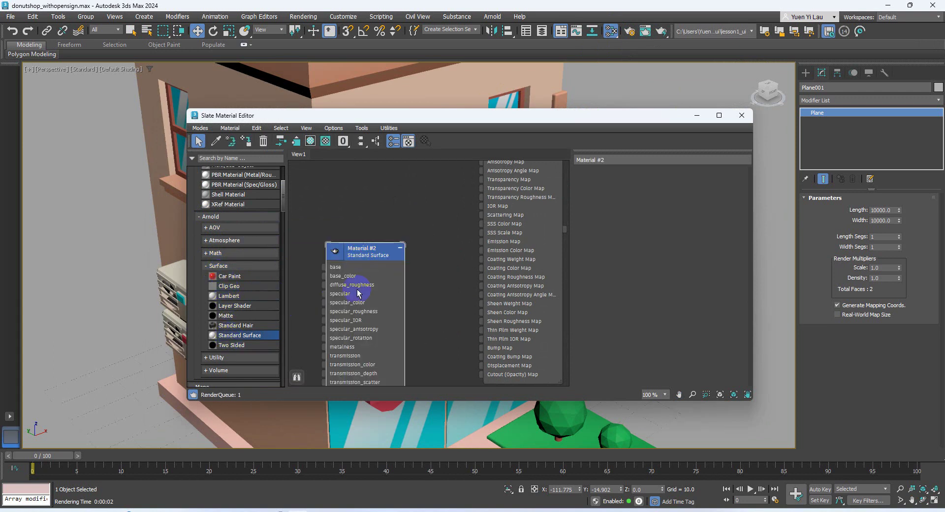
{"action": "double_click", "coordinate": [369, 298]}
Wire Material #2's output onto the 'We are open' sign group to bring up Assign Material
{"action": "left_click_drag", "start_coordinate": [454, 116], "coordinate": [485, 279]}
{"action": "left_click", "coordinate": [407, 392]}
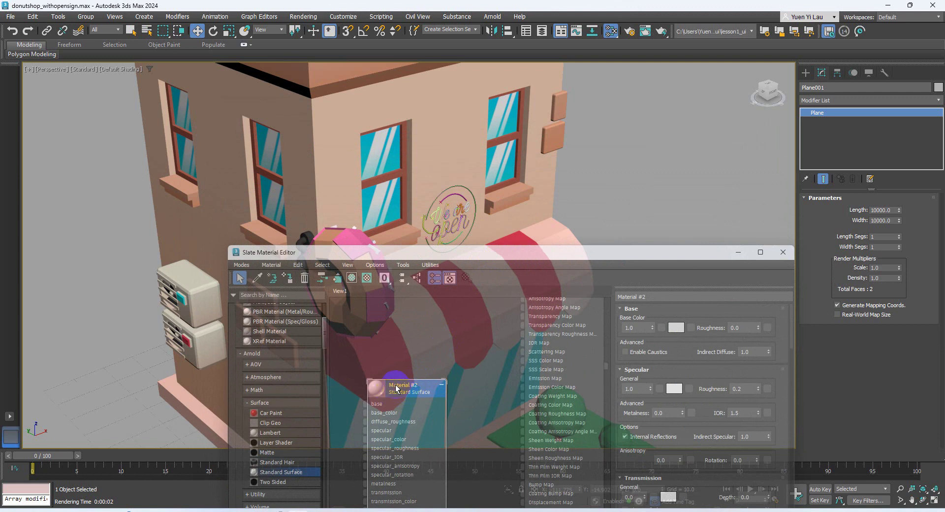
{"action": "left_click_drag", "start_coordinate": [407, 392], "coordinate": [398, 322]}
{"action": "scroll", "coordinate": [448, 428], "scroll_direction": "down", "scroll_amount": 2}
{"action": "middle_click_drag", "start_coordinate": [450, 407], "coordinate": [424, 436]}
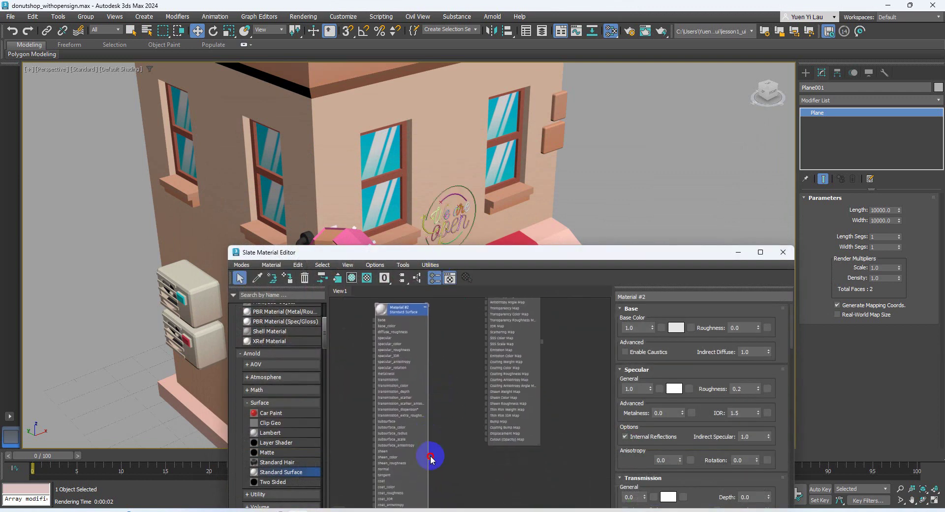
{"action": "left_click_drag", "start_coordinate": [430, 457], "coordinate": [448, 224]}
{"action": "scroll", "coordinate": [448, 224], "scroll_direction": "up", "scroll_amount": 5}
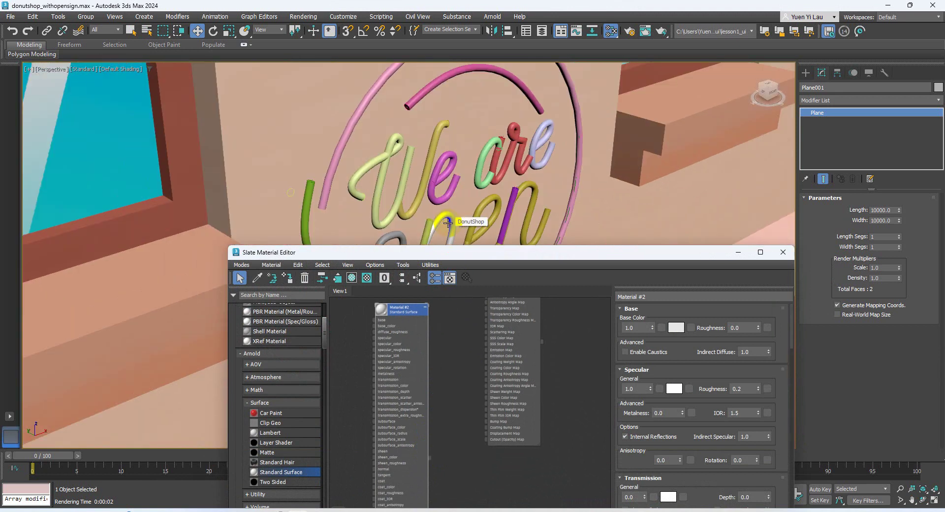
{"action": "left_click", "coordinate": [431, 468]}
{"action": "left_click_drag", "start_coordinate": [429, 458], "coordinate": [435, 197]}
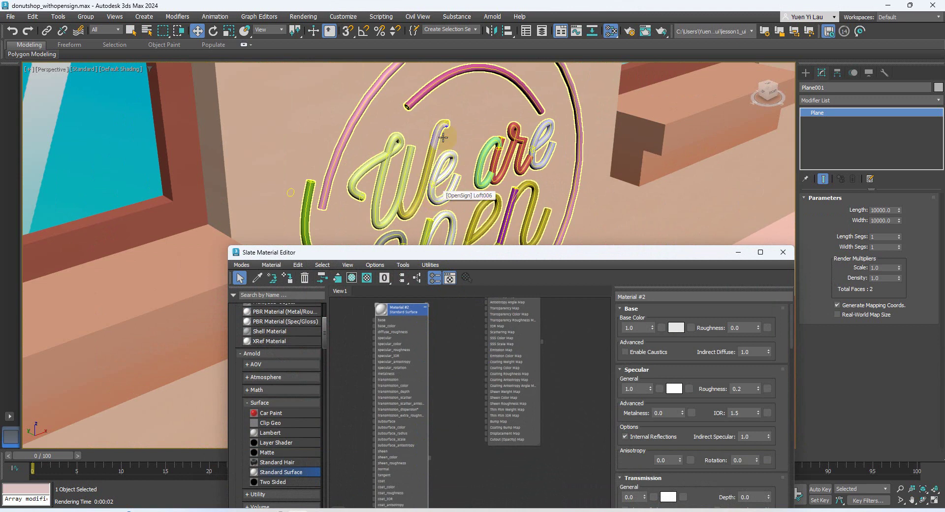
{"action": "left_click", "coordinate": [435, 87]}
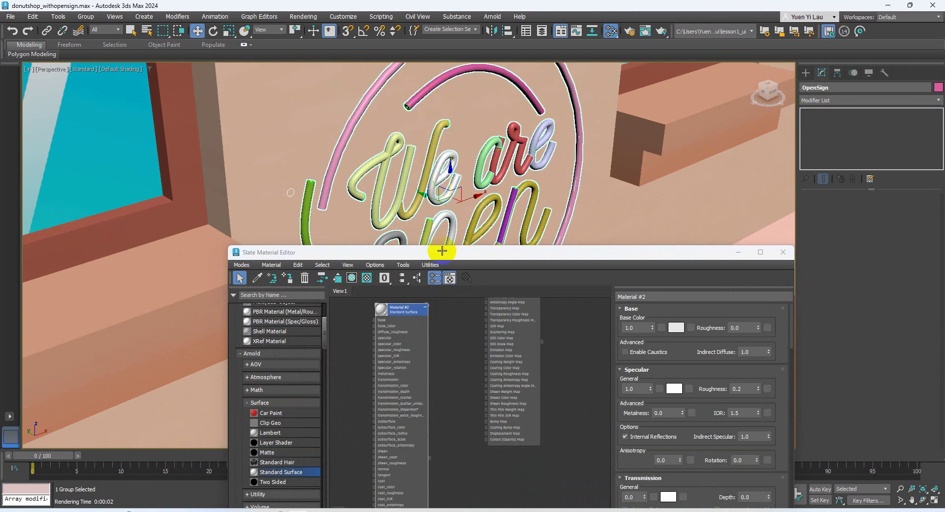
{"action": "left_click", "coordinate": [428, 471]}
{"action": "left_click_drag", "start_coordinate": [430, 463], "coordinate": [412, 109]}
{"action": "left_click", "coordinate": [464, 246]}
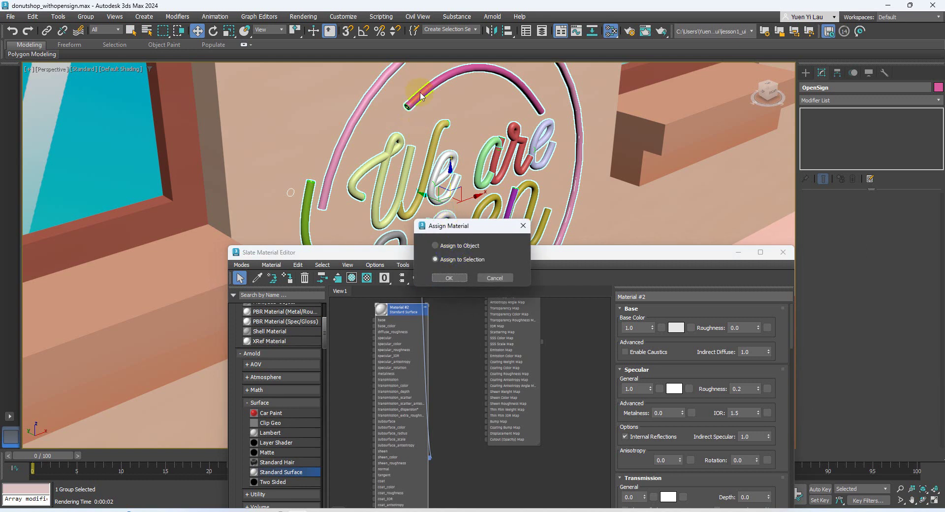
Assign Material #2 to the whole selected 'We are open' sign
{"action": "left_click", "coordinate": [445, 259]}
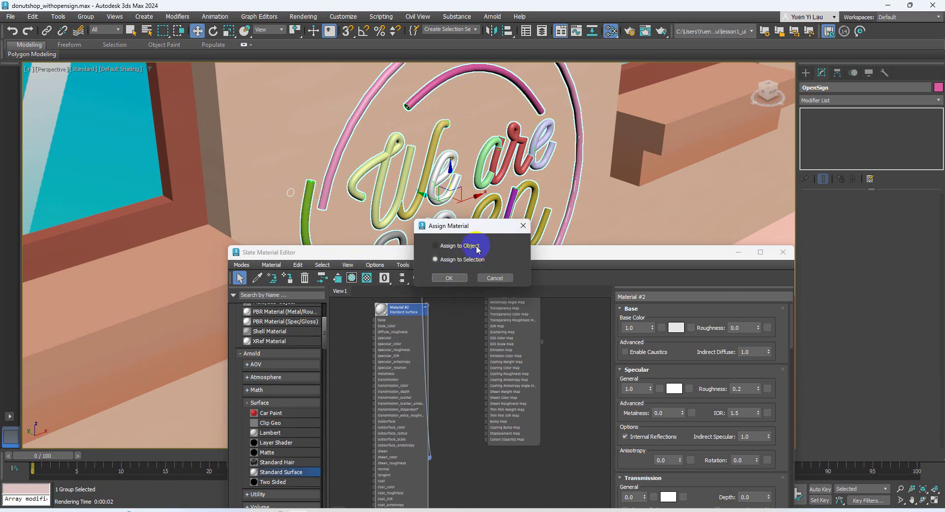
{"action": "left_click", "coordinate": [454, 261]}
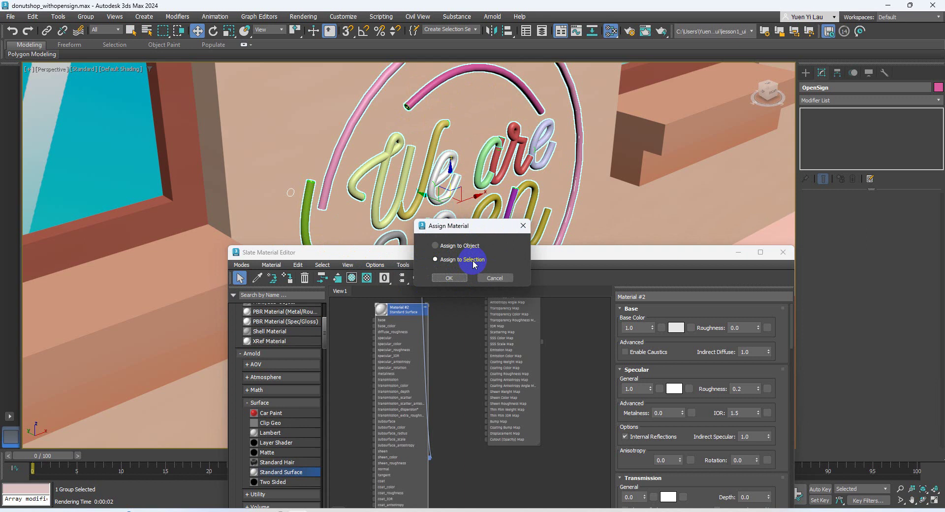
{"action": "left_click", "coordinate": [449, 278]}
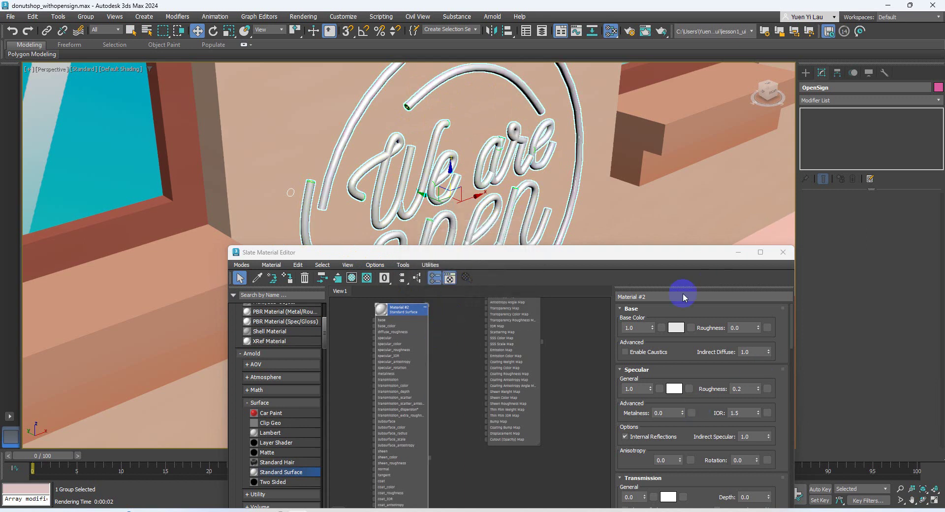
Set the base colour to pure red (FF0000) and run an Arnold test render
{"action": "left_click", "coordinate": [674, 328]}
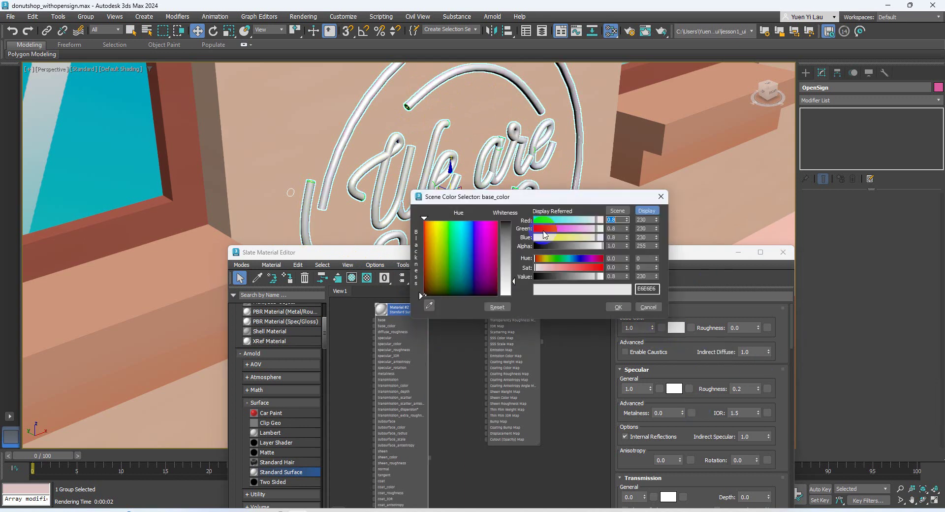
{"action": "left_click", "coordinate": [490, 229]}
{"action": "left_click", "coordinate": [498, 219]}
{"action": "left_click_drag", "start_coordinate": [499, 233], "coordinate": [498, 223]}
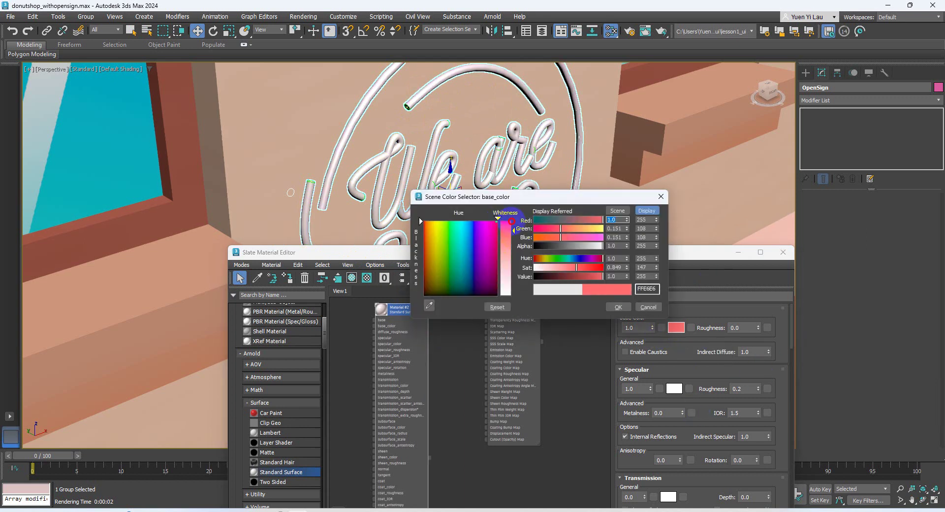
{"action": "left_click", "coordinate": [618, 307]}
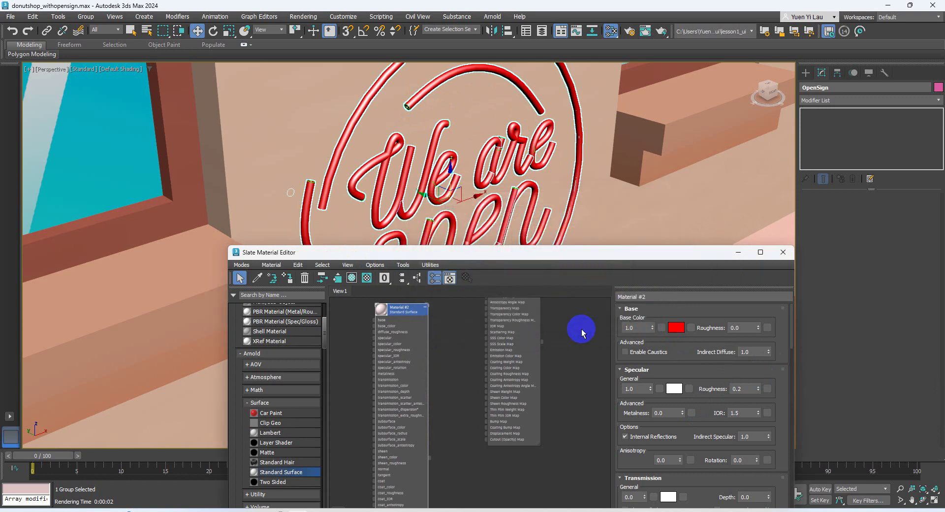
{"action": "left_click", "coordinate": [663, 31]}
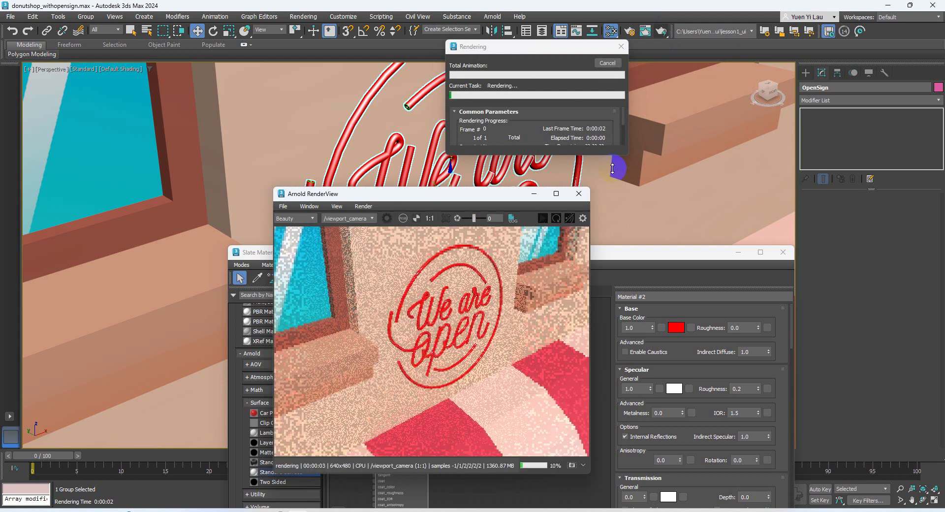
{"action": "left_click", "coordinate": [579, 194]}
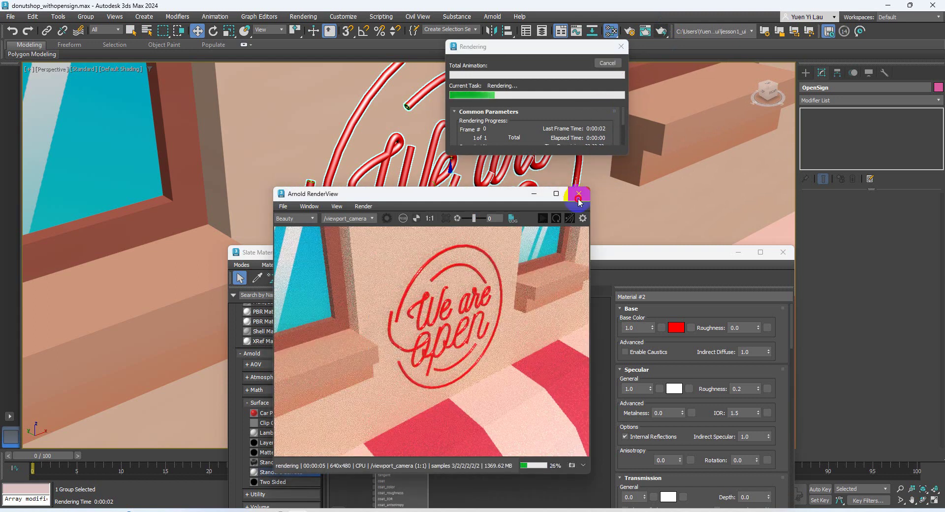
Set Material #2's emission colour to pure red
{"action": "scroll", "coordinate": [683, 402], "scroll_direction": "down", "scroll_amount": 5}
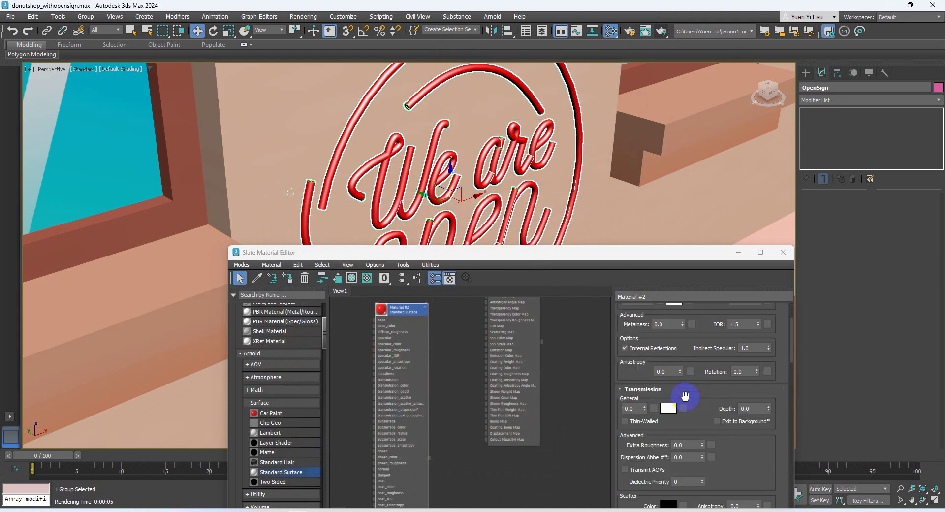
{"action": "scroll", "coordinate": [736, 416], "scroll_direction": "down", "scroll_amount": 5}
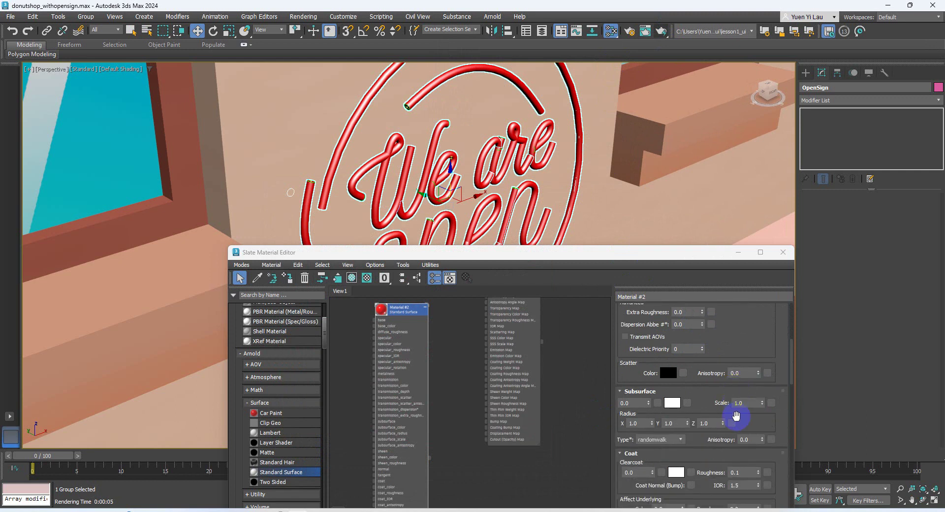
{"action": "scroll", "coordinate": [736, 416], "scroll_direction": "down", "scroll_amount": 6}
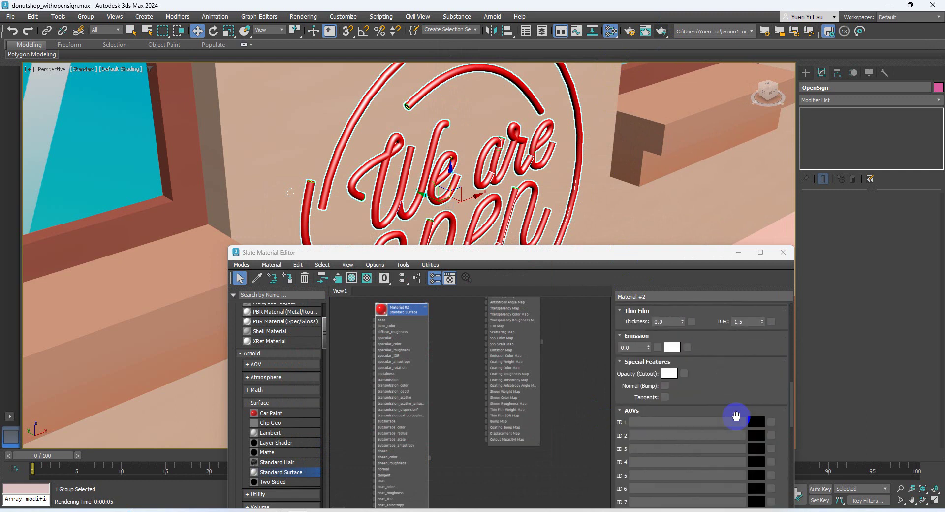
{"action": "double_click", "coordinate": [632, 349]}
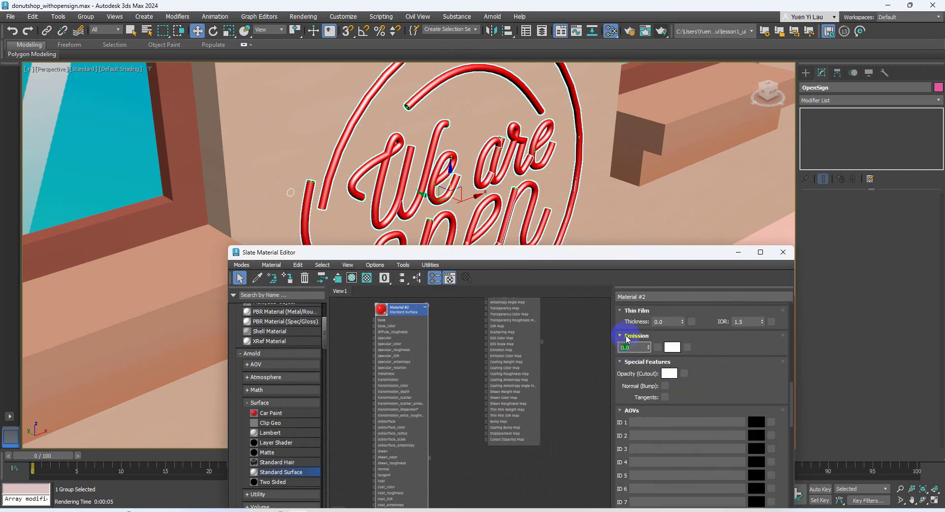
{"action": "left_click", "coordinate": [672, 347]}
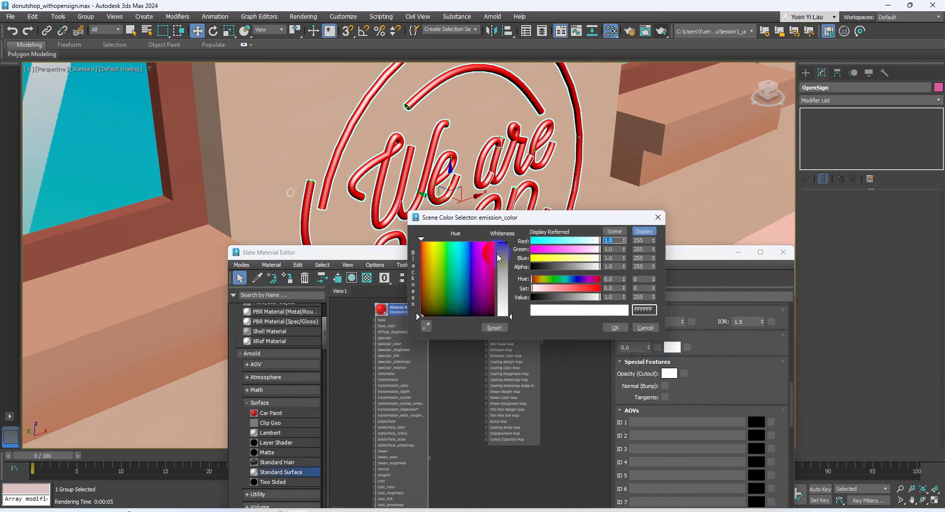
{"action": "left_click", "coordinate": [421, 242]}
{"action": "left_click", "coordinate": [503, 243]}
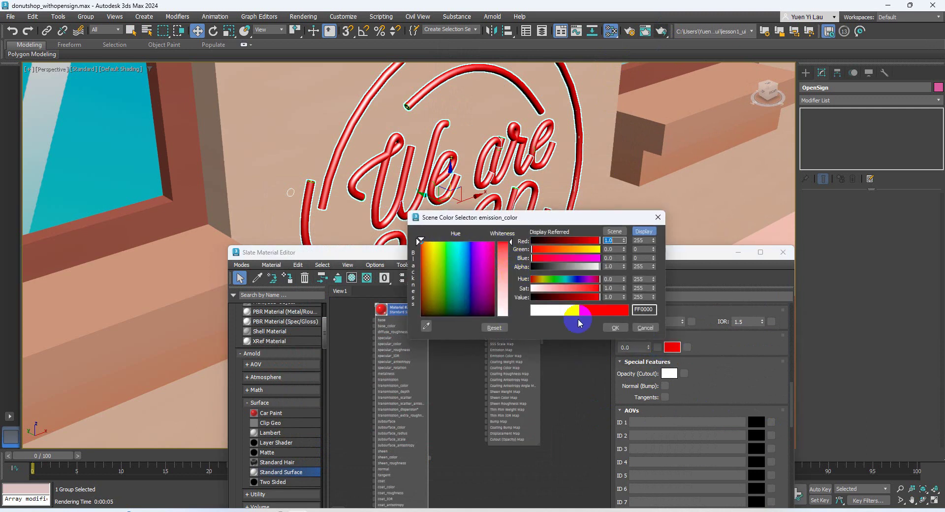
{"action": "left_click", "coordinate": [613, 328]}
Set the emission weight to 5.0 and start a test render, then stop it
{"action": "left_click", "coordinate": [636, 348]}
{"action": "type", "text": "5"}
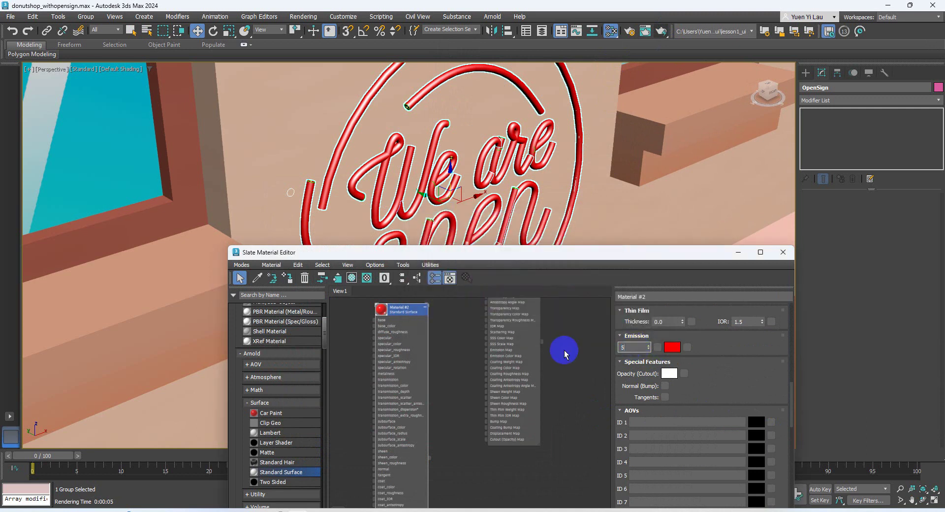
{"action": "key", "text": "Return"}
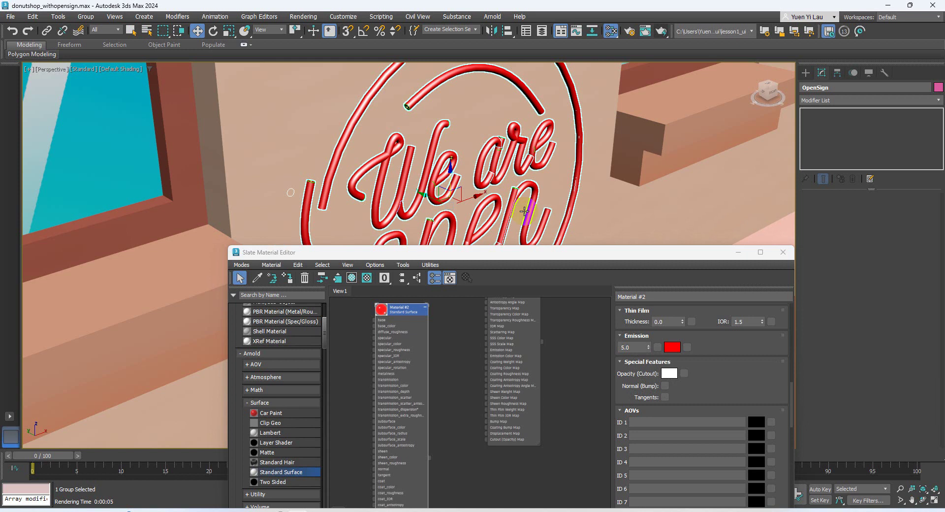
{"action": "left_click", "coordinate": [661, 31]}
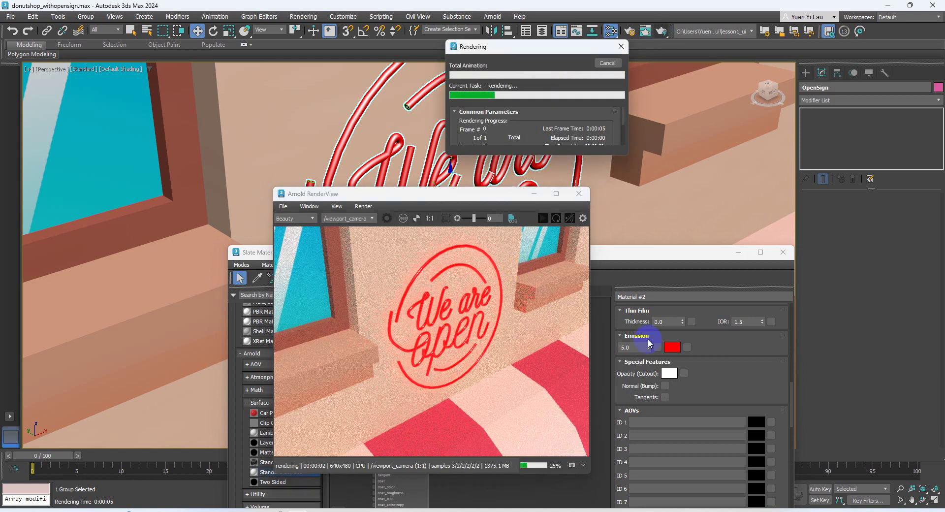
{"action": "left_click", "coordinate": [608, 63]}
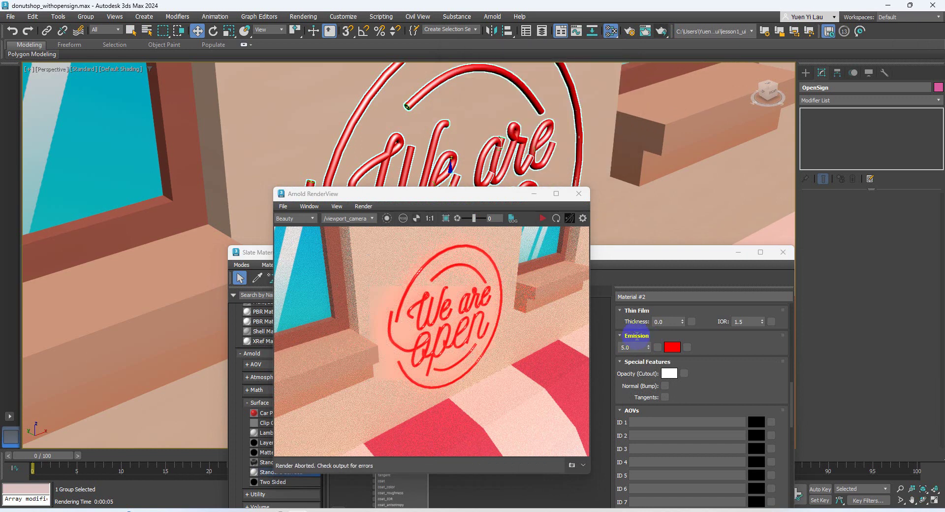
Raise the emission weight to 50.0 and render the scene again
{"action": "double_click", "coordinate": [628, 347]}
{"action": "type", "text": "50"}
{"action": "key", "text": "Return"}
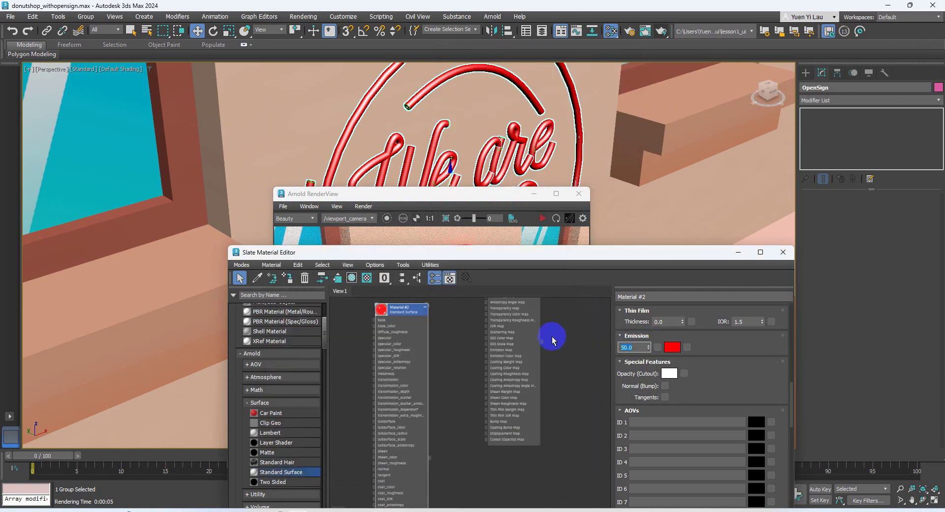
{"action": "left_click", "coordinate": [662, 31]}
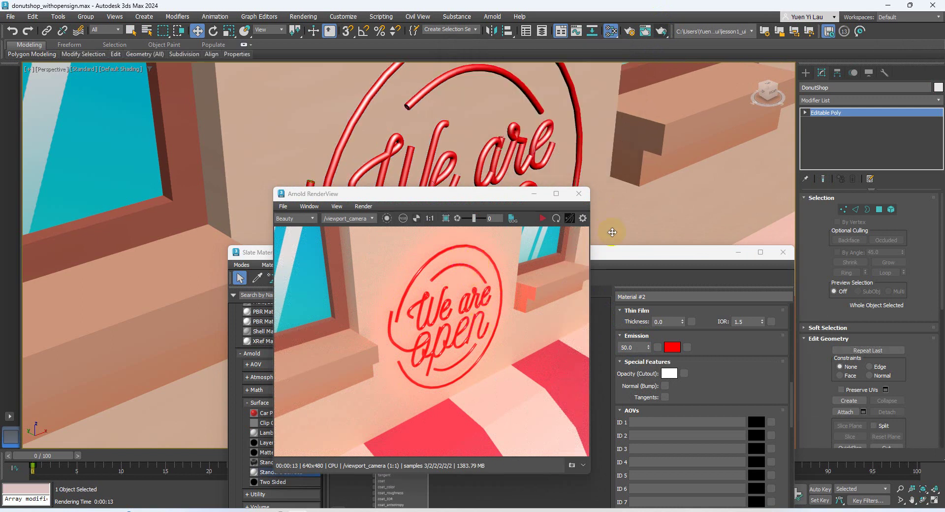
Close the Arnold render preview and the Slate Material Editor
{"action": "left_click", "coordinate": [578, 194]}
{"action": "left_click_drag", "start_coordinate": [719, 253], "coordinate": [685, 255]}
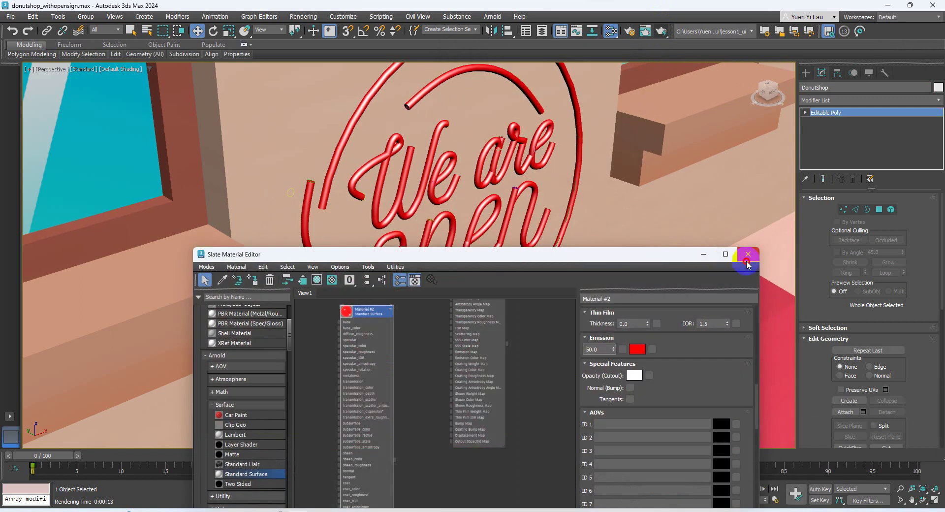
{"action": "left_click", "coordinate": [747, 264]}
{"action": "scroll", "coordinate": [570, 294], "scroll_direction": "down", "scroll_amount": 10}
{"action": "scroll", "coordinate": [546, 281], "scroll_direction": "up", "scroll_amount": 2}
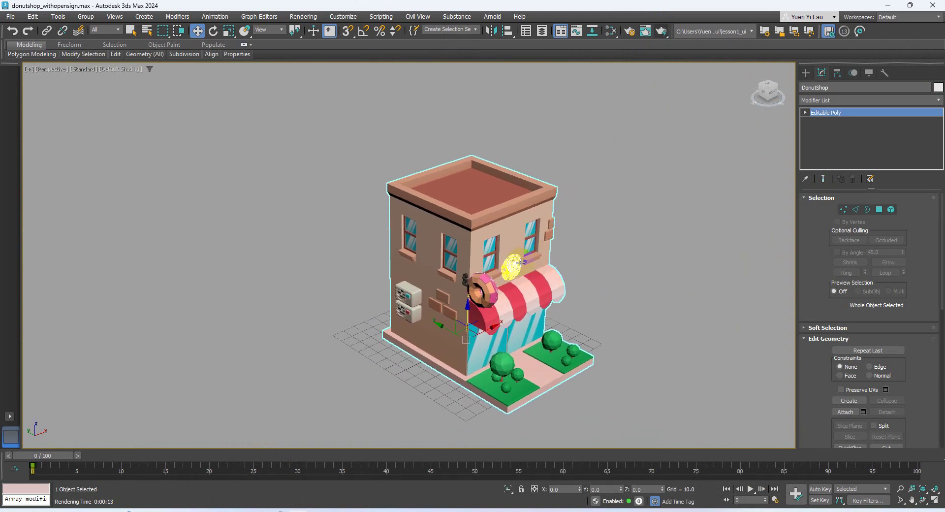
Zoom to the whole shop and switch the Create panel to Arnold lights
{"action": "scroll", "coordinate": [510, 267], "scroll_direction": "up", "scroll_amount": 12}
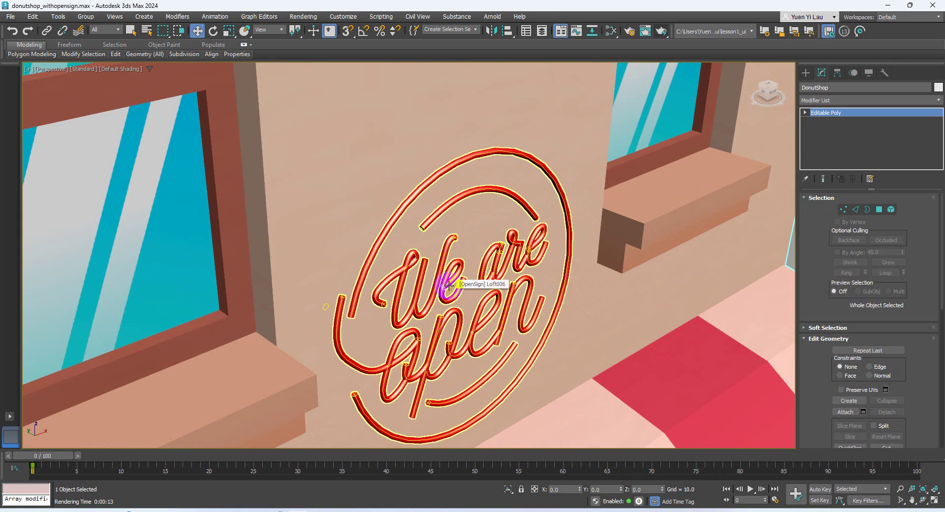
{"action": "key", "text": "shift+z"}
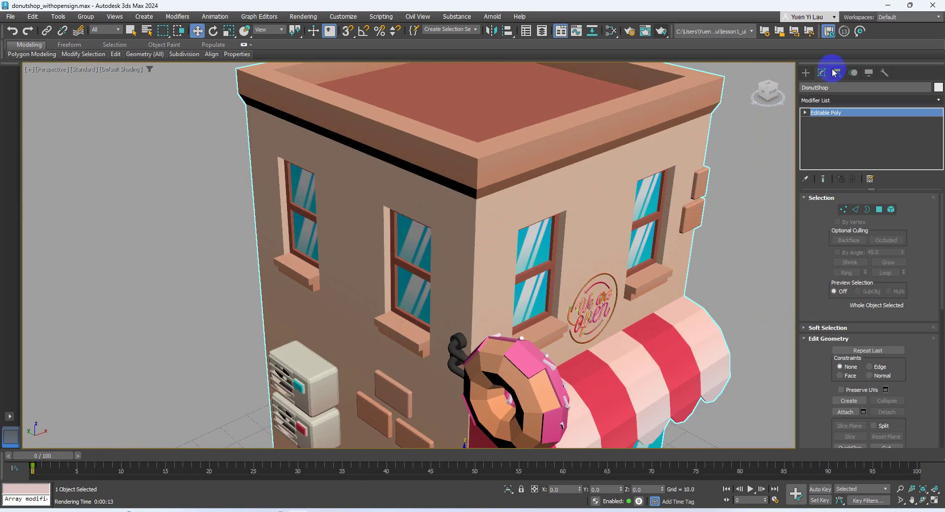
{"action": "left_click", "coordinate": [806, 73]}
{"action": "left_click", "coordinate": [831, 88]}
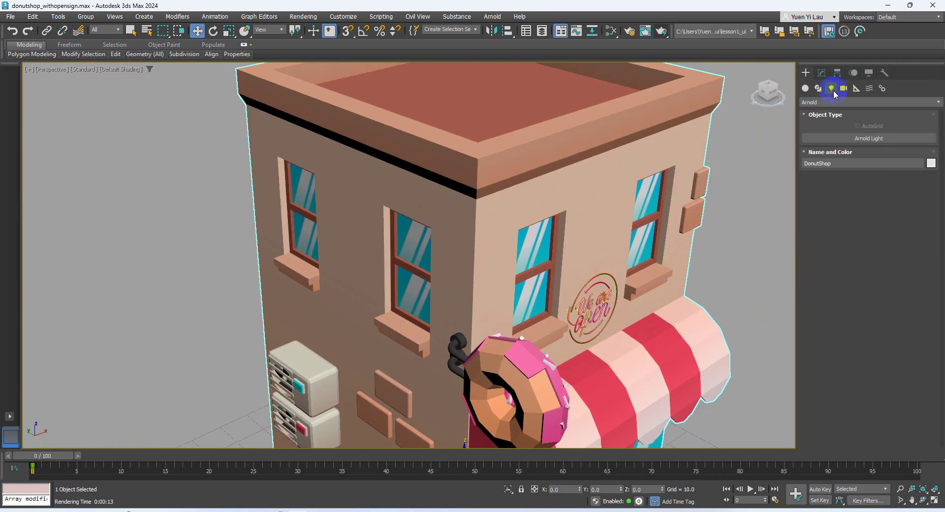
{"action": "left_click", "coordinate": [828, 102]}
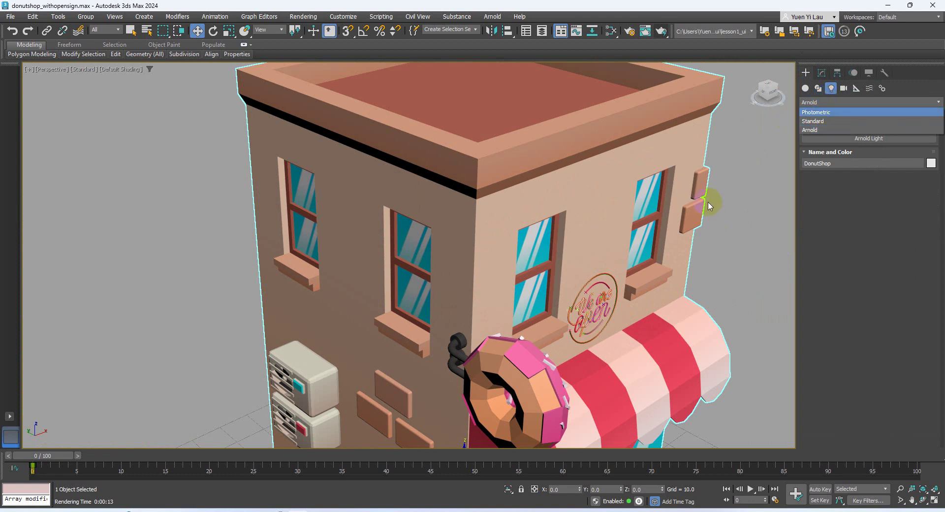
{"action": "left_click", "coordinate": [821, 130]}
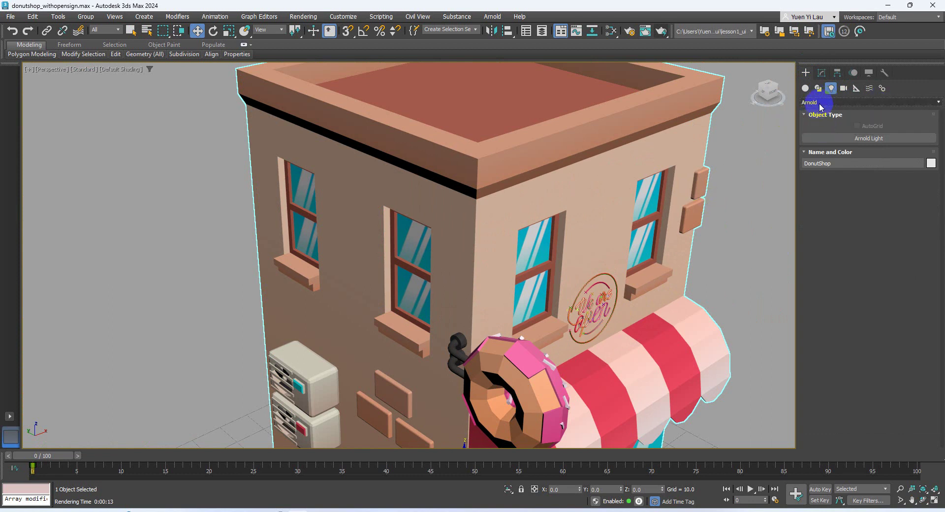
{"action": "scroll", "coordinate": [679, 196], "scroll_direction": "down", "scroll_amount": 3}
{"action": "scroll", "coordinate": [679, 196], "scroll_direction": "up", "scroll_amount": 5}
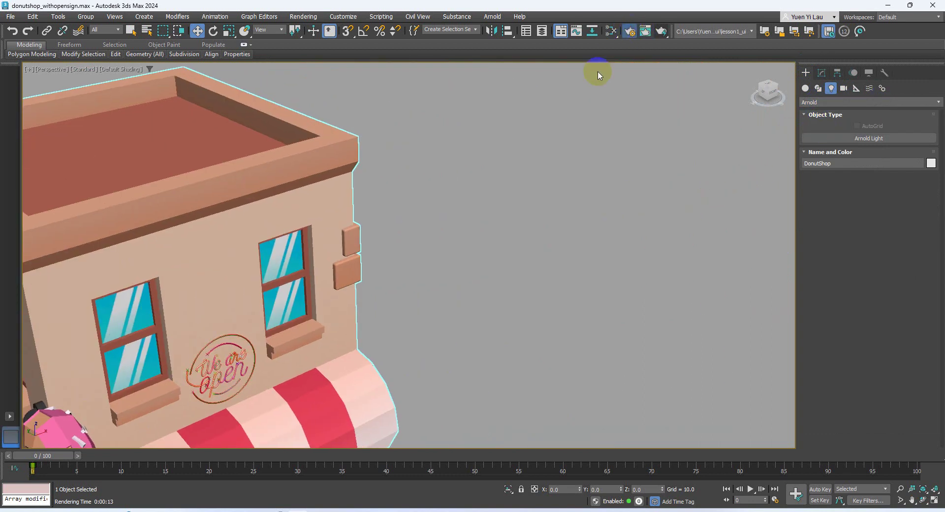
Check the renderer in Render Setup, reselect Arnold lights, and restore the four views
{"action": "key", "text": "F10"}
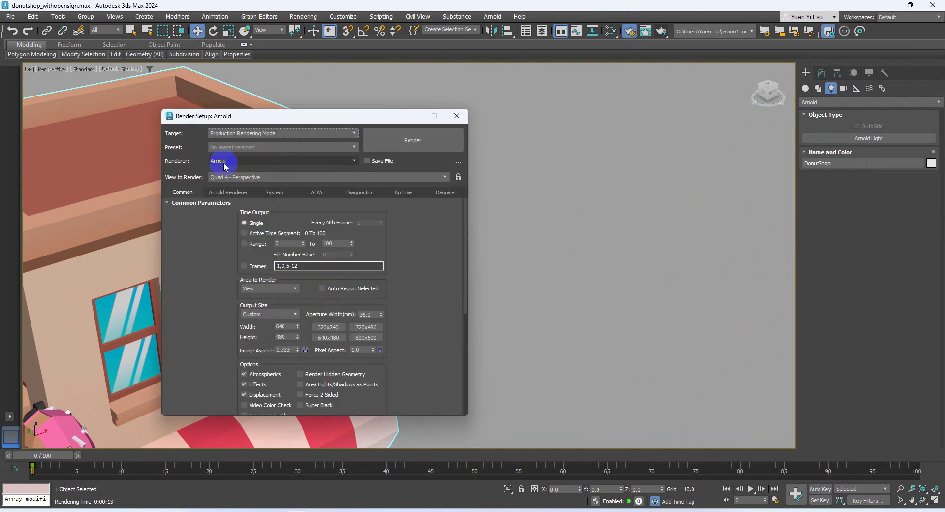
{"action": "left_click", "coordinate": [457, 116]}
{"action": "left_click", "coordinate": [817, 102]}
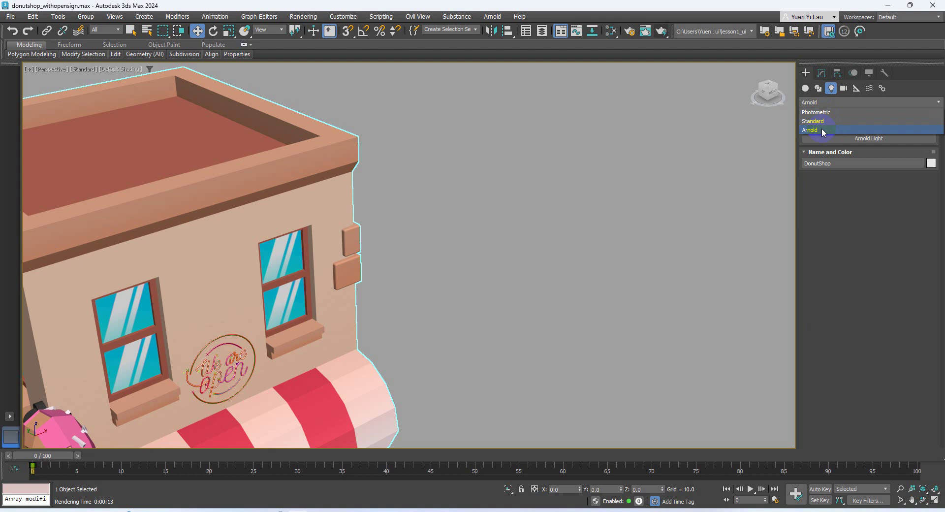
{"action": "left_click", "coordinate": [822, 129]}
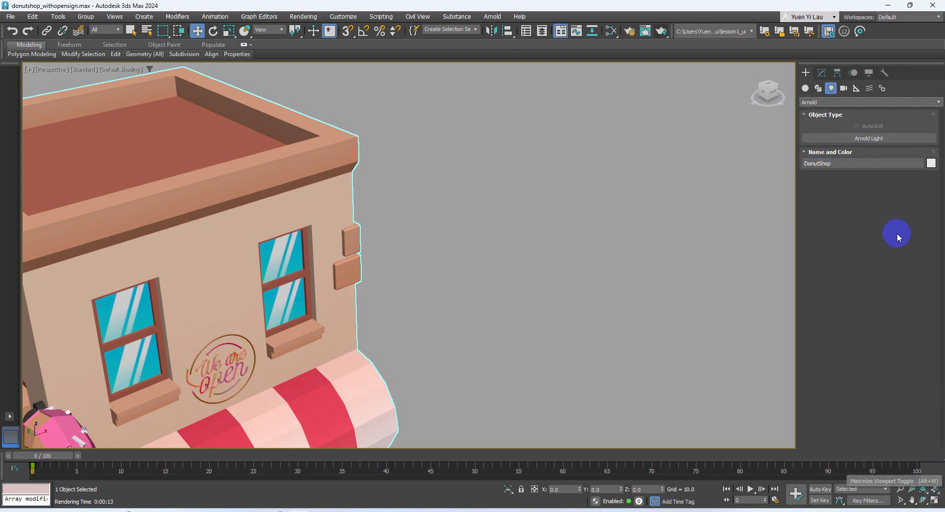
{"action": "left_click", "coordinate": [935, 500]}
{"action": "scroll", "coordinate": [201, 146], "scroll_direction": "up", "scroll_amount": 5}
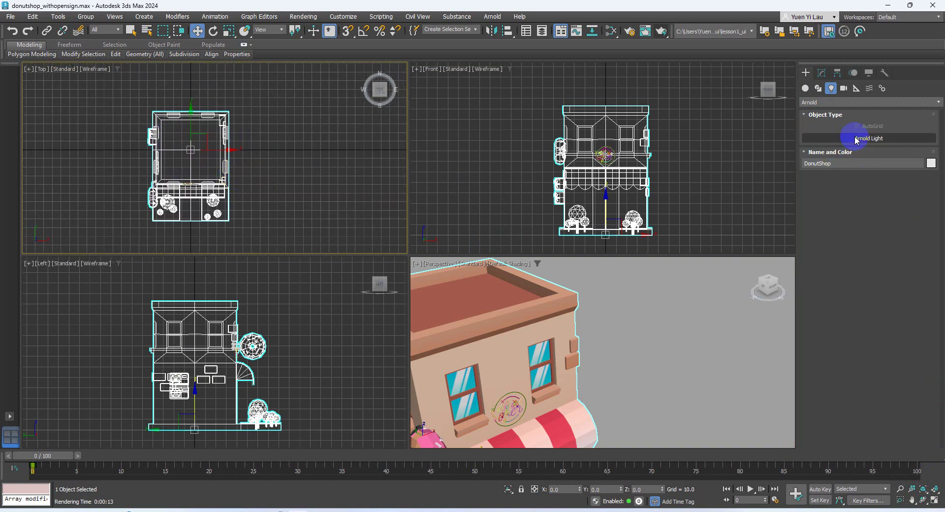
Place an Arnold light in the Top view and raise it above the building in Front view
{"action": "left_click", "coordinate": [857, 139]}
{"action": "left_click", "coordinate": [248, 208]}
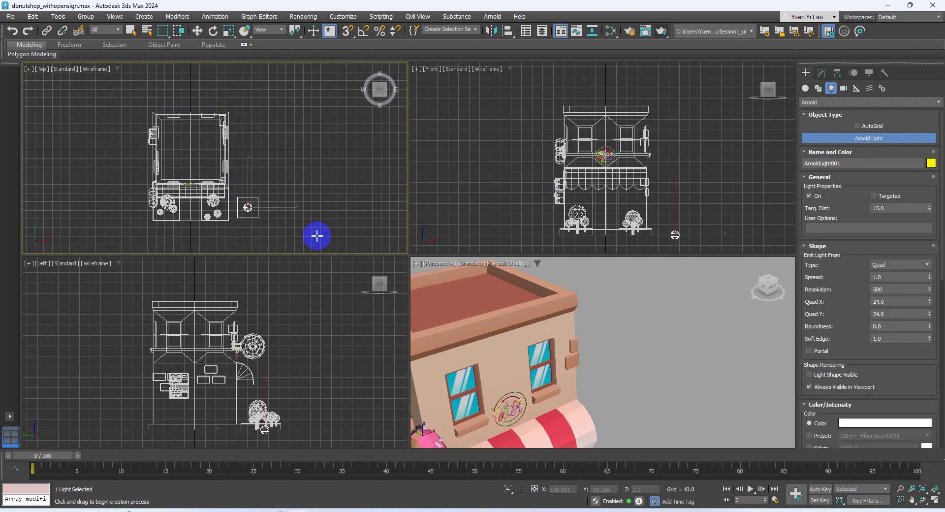
{"action": "left_click", "coordinate": [197, 31]}
{"action": "left_click", "coordinate": [677, 217]}
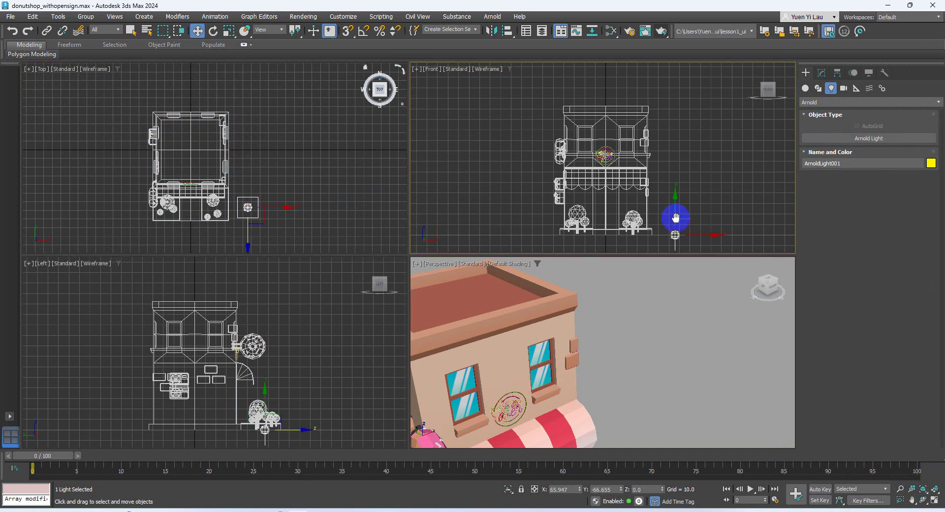
{"action": "left_click_drag", "start_coordinate": [685, 221], "coordinate": [668, 64]}
{"action": "middle_click_drag", "start_coordinate": [657, 127], "coordinate": [646, 190]}
{"action": "scroll", "coordinate": [648, 158], "scroll_direction": "up", "scroll_amount": 5}
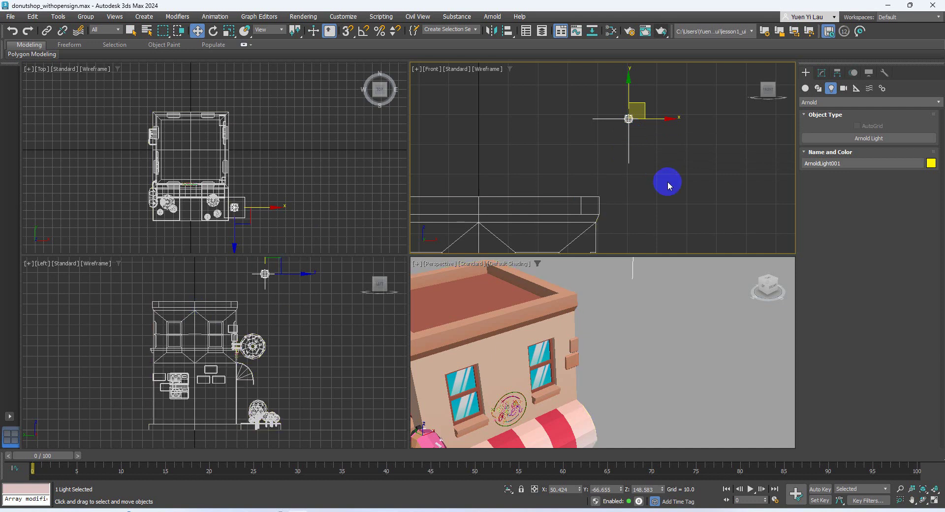
{"action": "scroll", "coordinate": [667, 181], "scroll_direction": "down", "scroll_amount": 5}
{"action": "left_click_drag", "start_coordinate": [664, 153], "coordinate": [639, 101]}
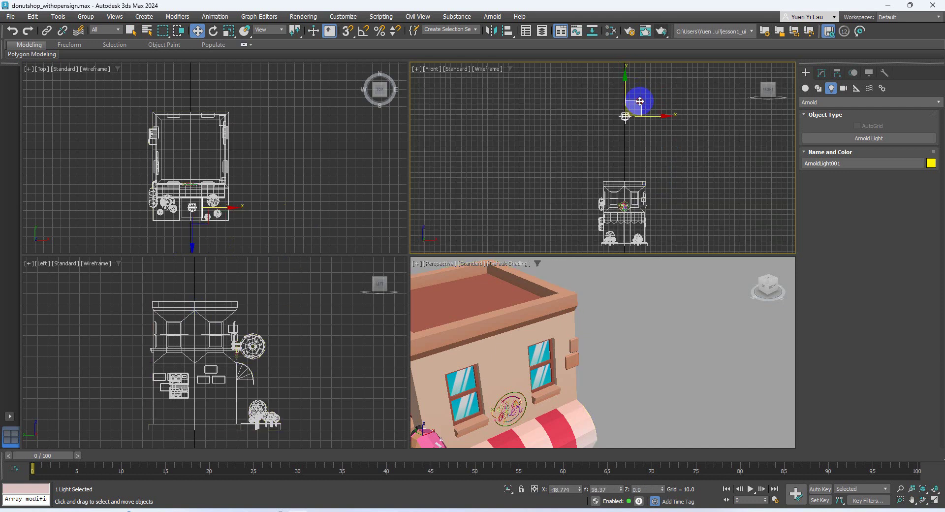
{"action": "left_click_drag", "start_coordinate": [640, 101], "coordinate": [640, 101]}
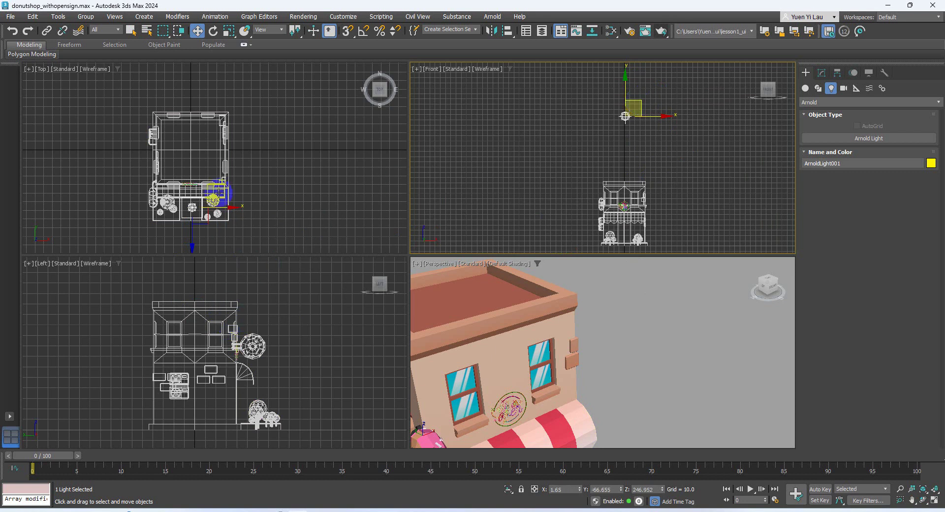
Pull the light out in front of the shop in the Top view
{"action": "middle_click_drag", "start_coordinate": [219, 196], "coordinate": [247, 115]}
{"action": "left_click_drag", "start_coordinate": [231, 81], "coordinate": [217, 139]}
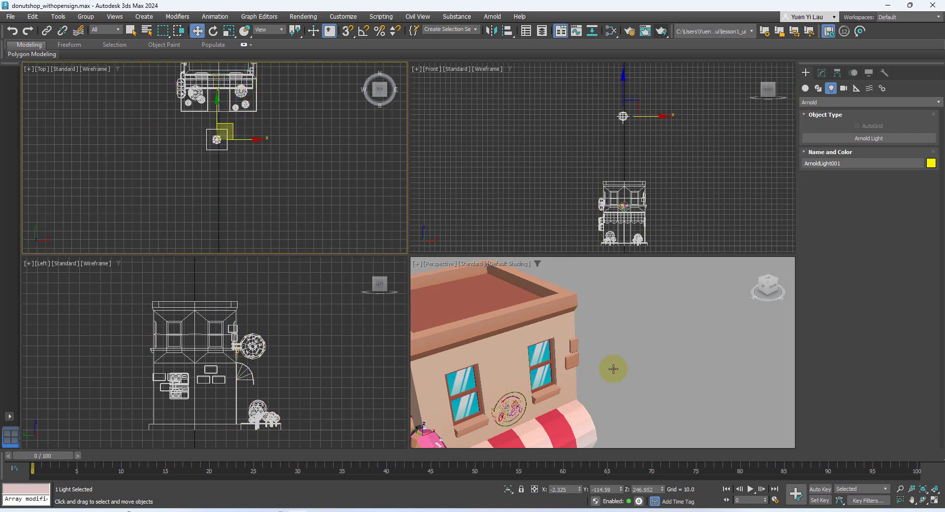
{"action": "mouse_move", "coordinate": [612, 374]}
{"action": "middle_mouse_down", "text": "alt"}
{"action": "mouse_move", "coordinate": [612, 384]}
{"action": "mouse_move", "coordinate": [674, 273]}
{"action": "mouse_move", "coordinate": [633, 386]}
{"action": "mouse_move", "coordinate": [618, 389]}
{"action": "middle_mouse_up", "text": "alt"}
Switch ArnoldLight001 to Kelvin colour at 3500 and pan Perspective onto the 'We are open' sign
{"action": "left_click", "coordinate": [825, 75]}
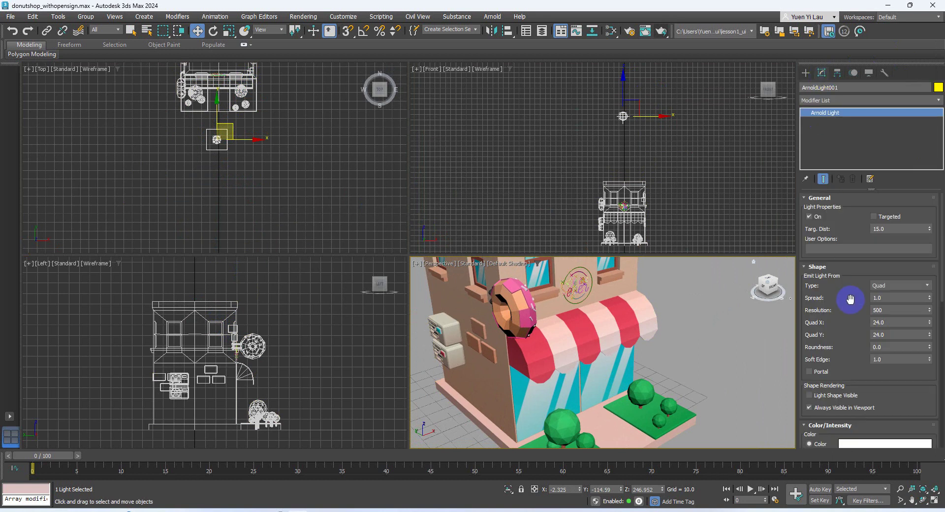
{"action": "left_click_drag", "start_coordinate": [858, 345], "coordinate": [861, 112]}
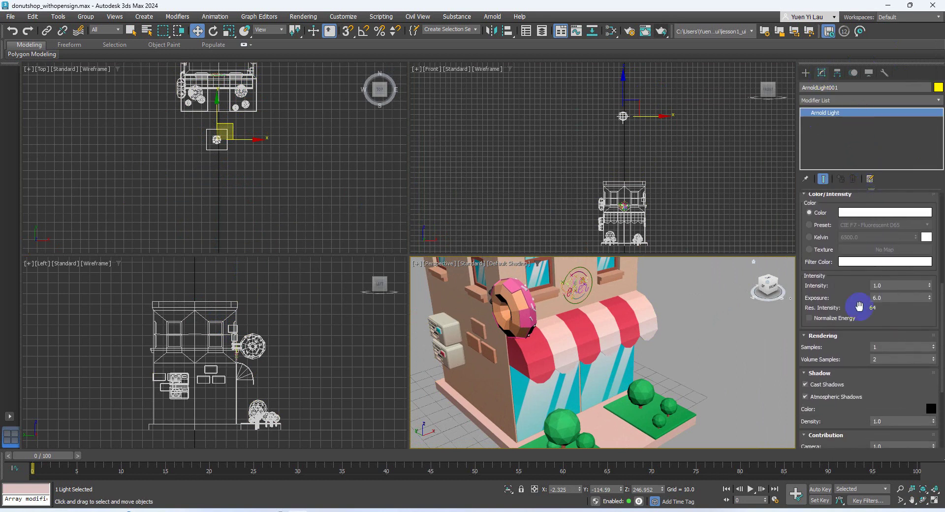
{"action": "left_click_drag", "start_coordinate": [859, 306], "coordinate": [853, 334]}
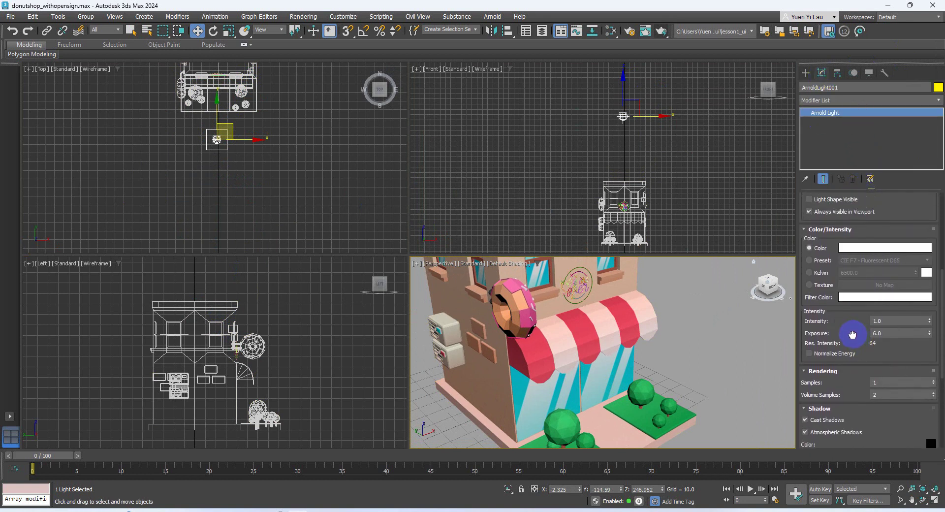
{"action": "left_click", "coordinate": [821, 320]}
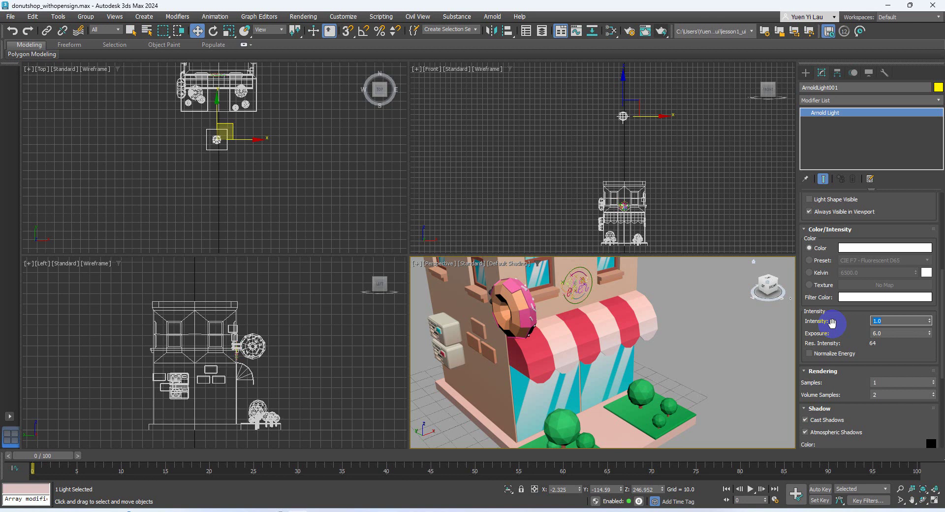
{"action": "left_click", "coordinate": [878, 322]}
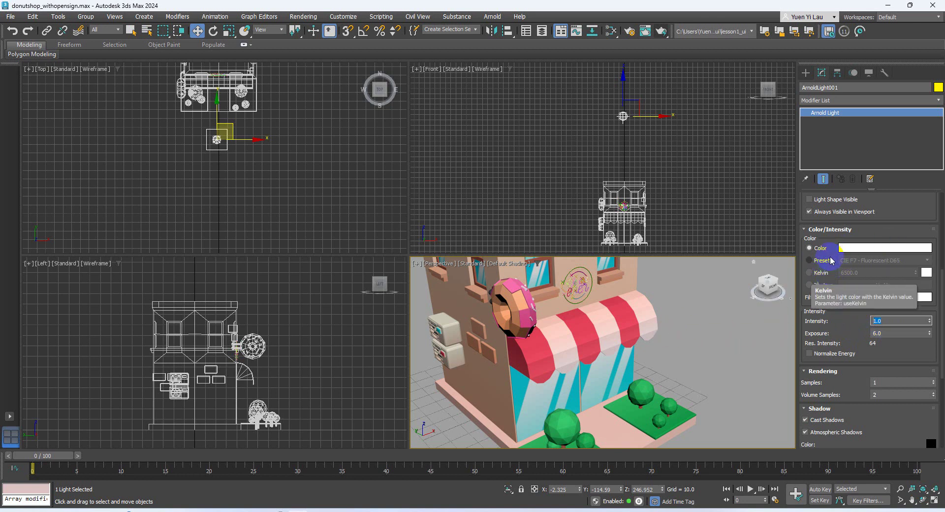
{"action": "left_click", "coordinate": [823, 273]}
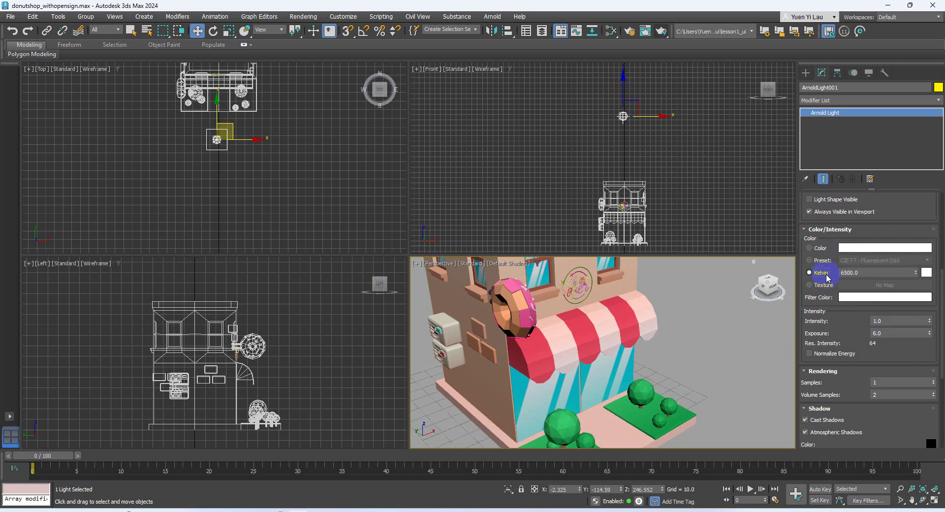
{"action": "left_click", "coordinate": [902, 273]}
{"action": "type", "text": "3"}
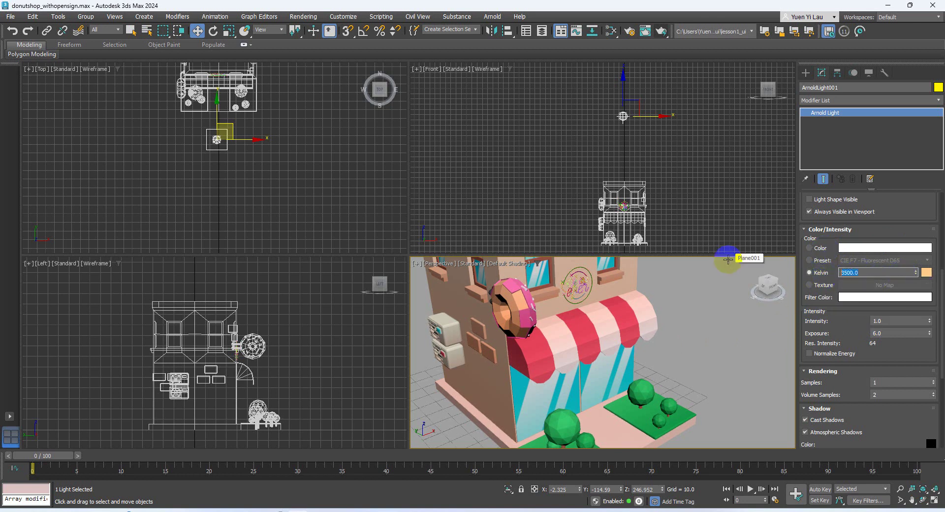
{"action": "left_click", "coordinate": [615, 301]}
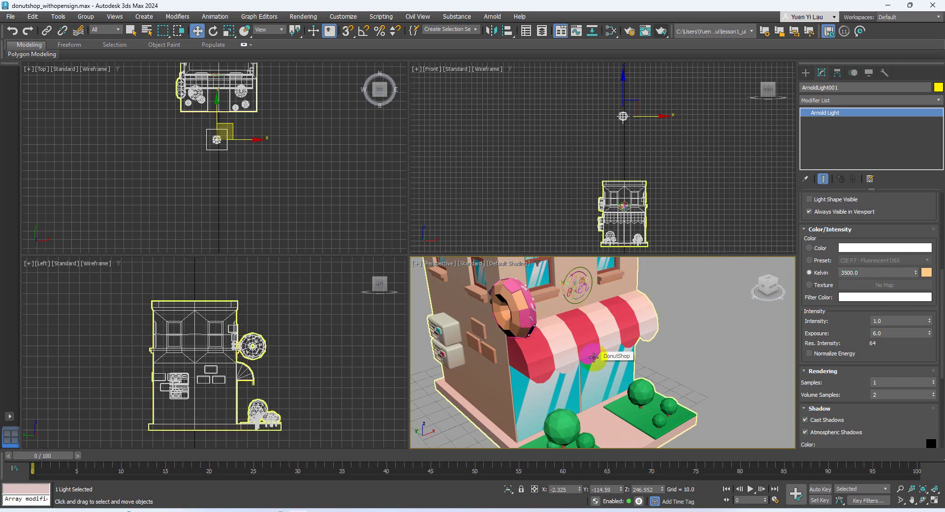
{"action": "scroll", "coordinate": [571, 322], "scroll_direction": "up", "scroll_amount": 5}
{"action": "middle_click_drag", "start_coordinate": [574, 321], "coordinate": [571, 383]}
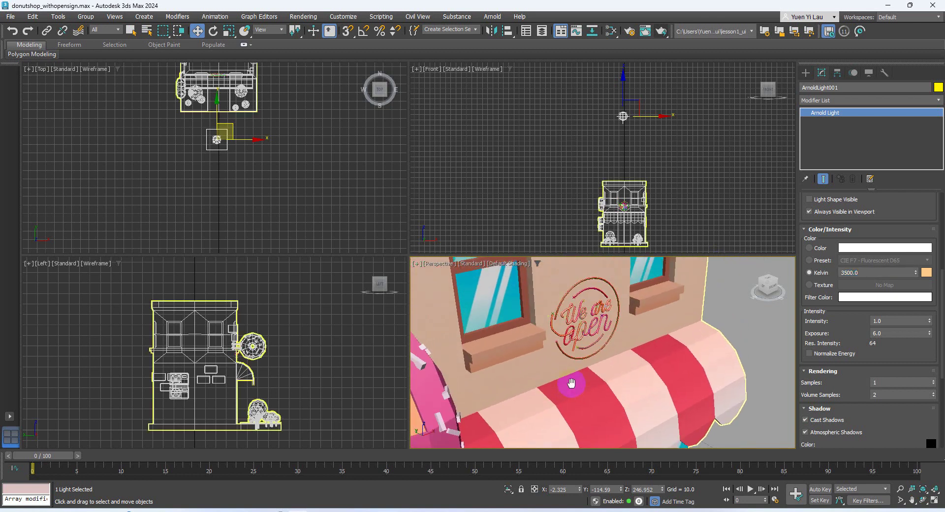
Render the sign close-up in Arnold and let the frame finish in RenderView
{"action": "left_click", "coordinate": [662, 31]}
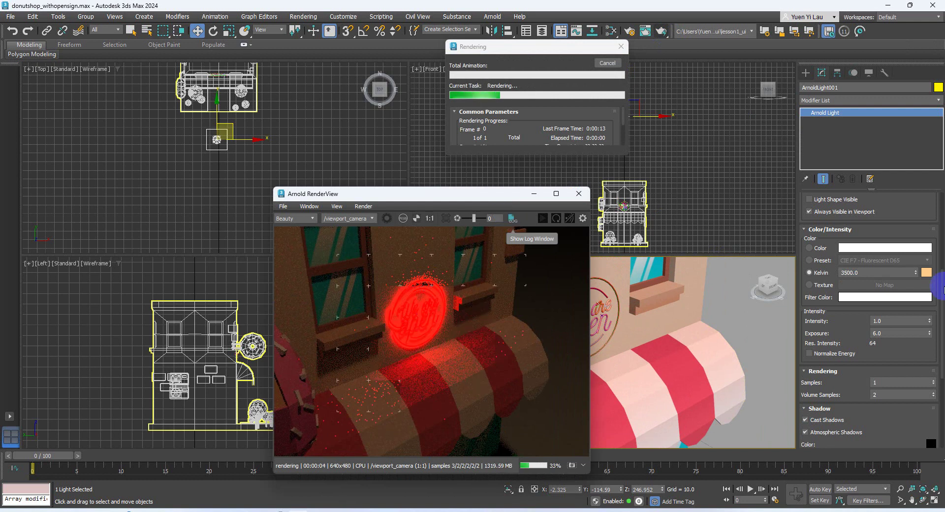
{"action": "left_click", "coordinate": [860, 272]}
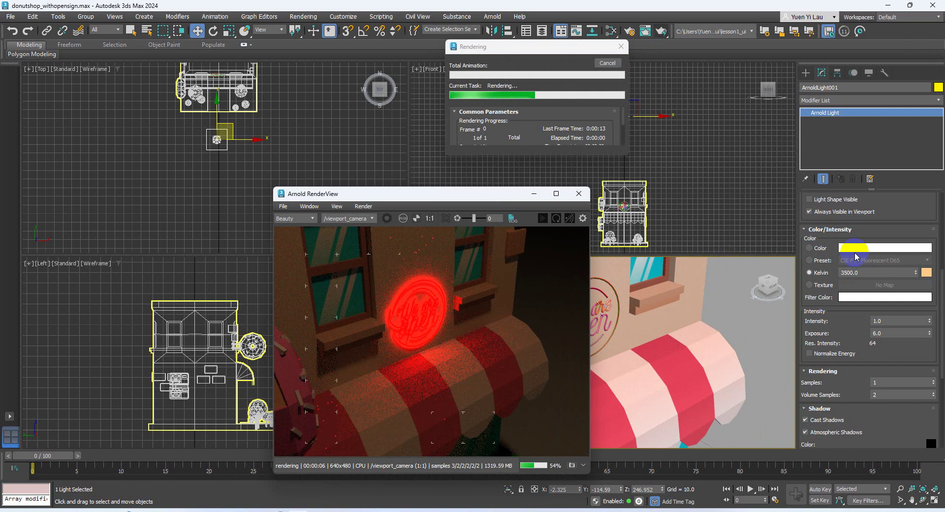
{"action": "left_click", "coordinate": [855, 251]}
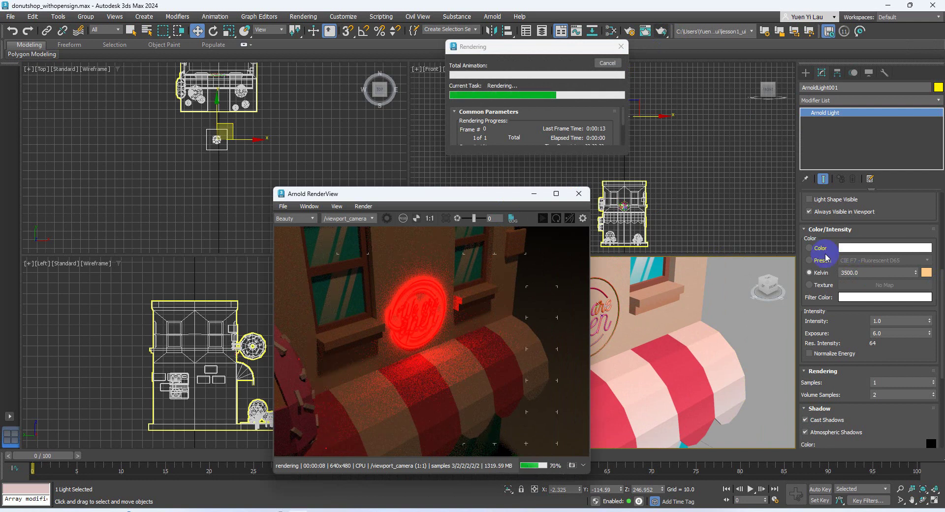
{"action": "left_click", "coordinate": [863, 248]}
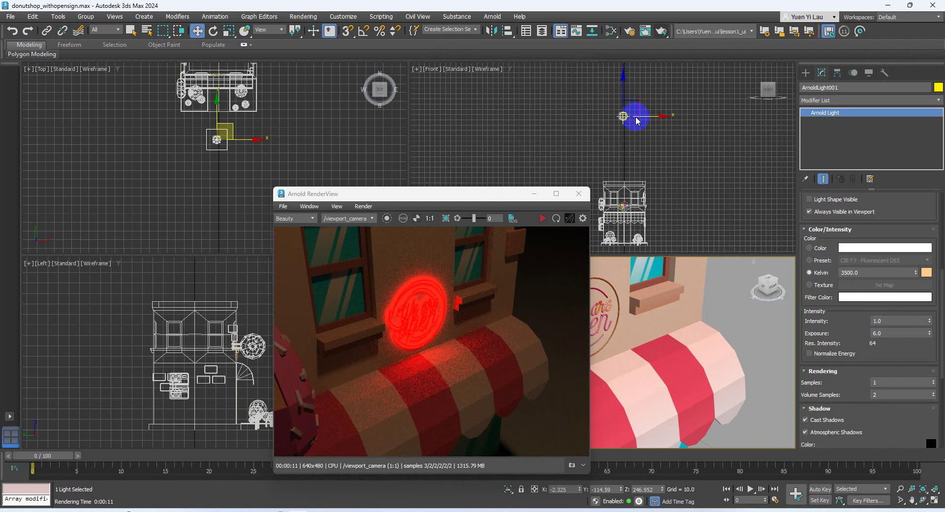
Change ArnoldLight001's intensity (5, then 0.2) and re-render the sign in Arnold
{"action": "left_click", "coordinate": [579, 193]}
{"action": "left_click_drag", "start_coordinate": [884, 316], "coordinate": [828, 319]}
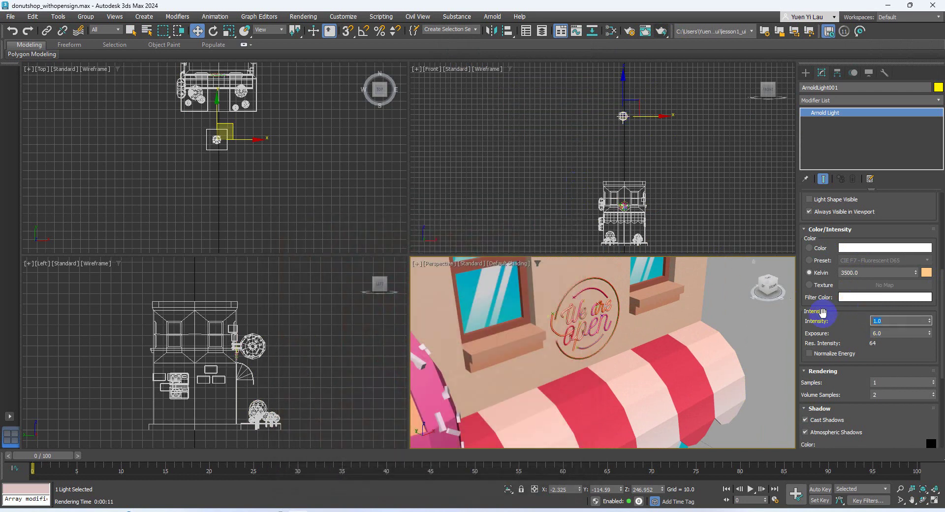
{"action": "type", "text": "5"}
{"action": "key", "text": "Return"}
{"action": "left_click", "coordinate": [661, 30]}
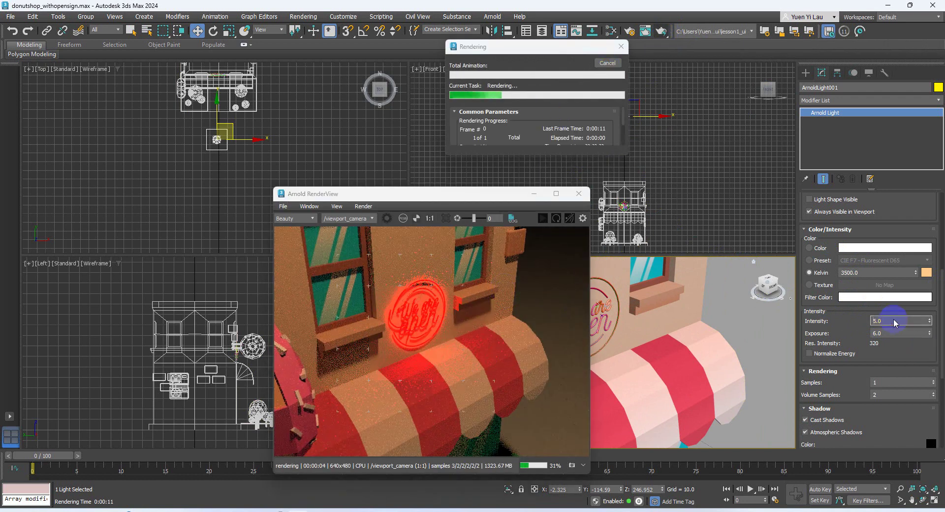
{"action": "left_click", "coordinate": [603, 56]}
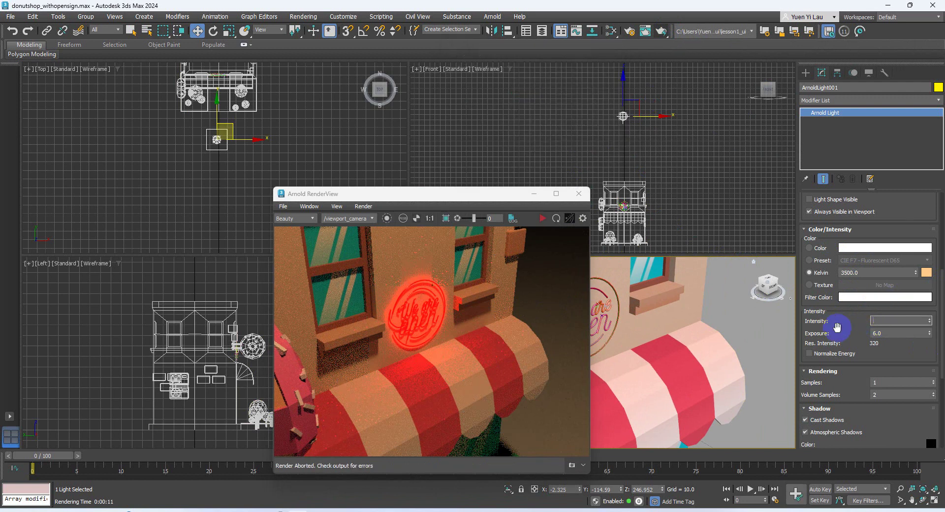
{"action": "left_click", "coordinate": [662, 31]}
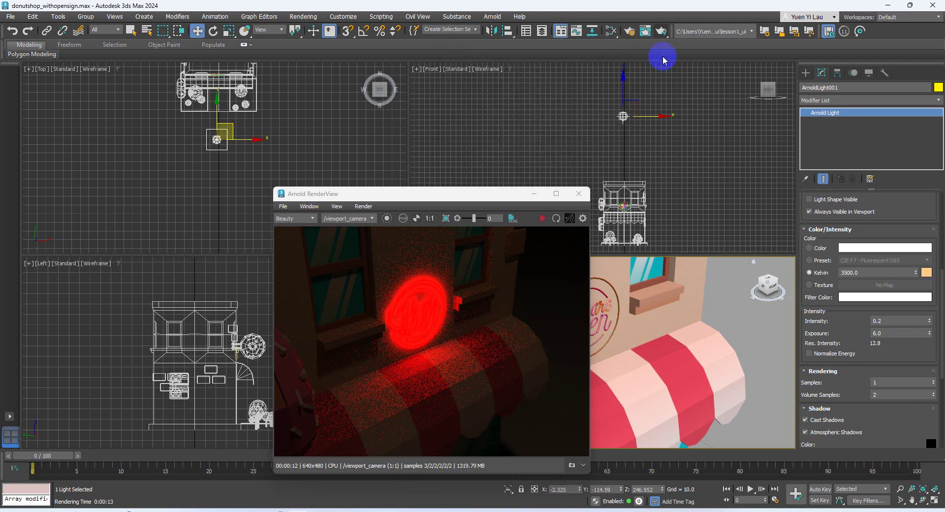
In the Slate Material Editor, set Material #2's emission to 5.0 and stop a test render
{"action": "left_click", "coordinate": [611, 30]}
{"action": "double_click", "coordinate": [596, 350]}
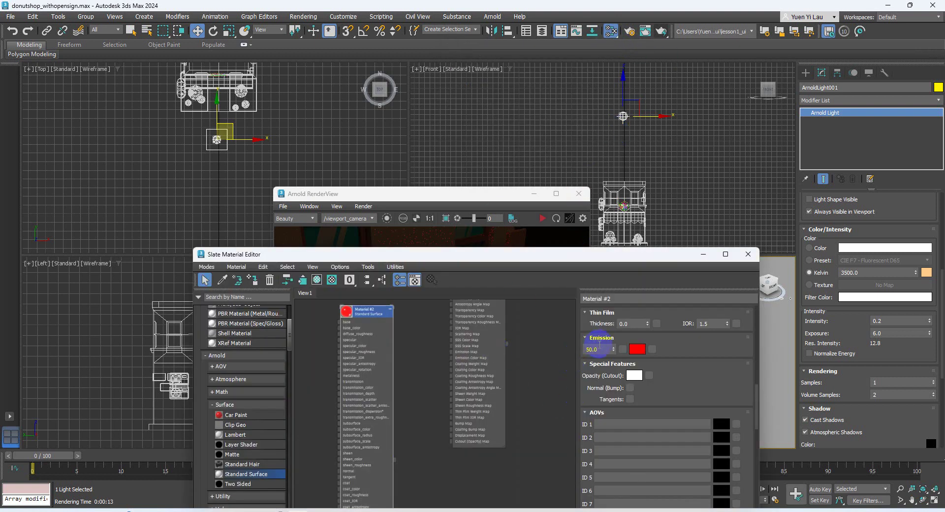
{"action": "left_click", "coordinate": [661, 30]}
{"action": "left_click", "coordinate": [446, 197]}
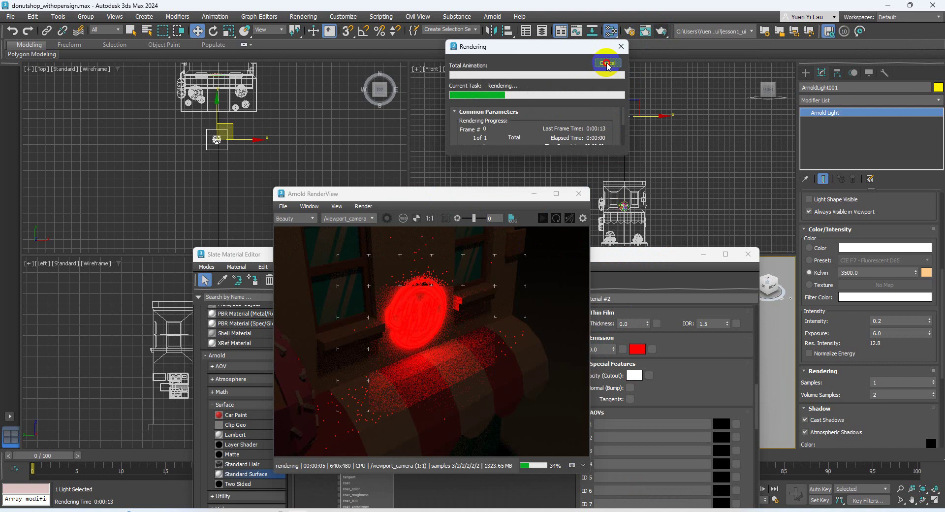
{"action": "left_click", "coordinate": [607, 63]}
{"action": "left_click", "coordinate": [612, 338]}
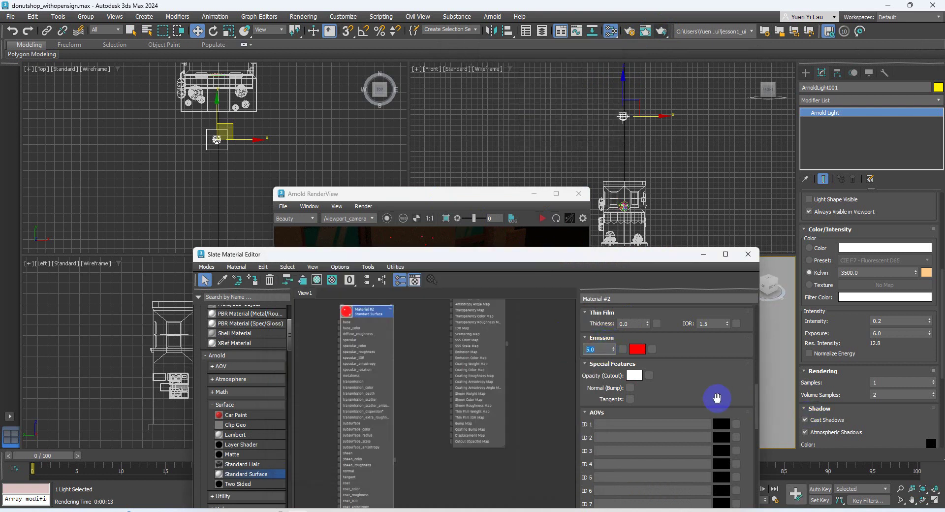
Change Material #2's base colour to pink, then to pure white
{"action": "scroll", "coordinate": [718, 394], "scroll_direction": "up", "scroll_amount": 15}
{"action": "left_click", "coordinate": [643, 339]}
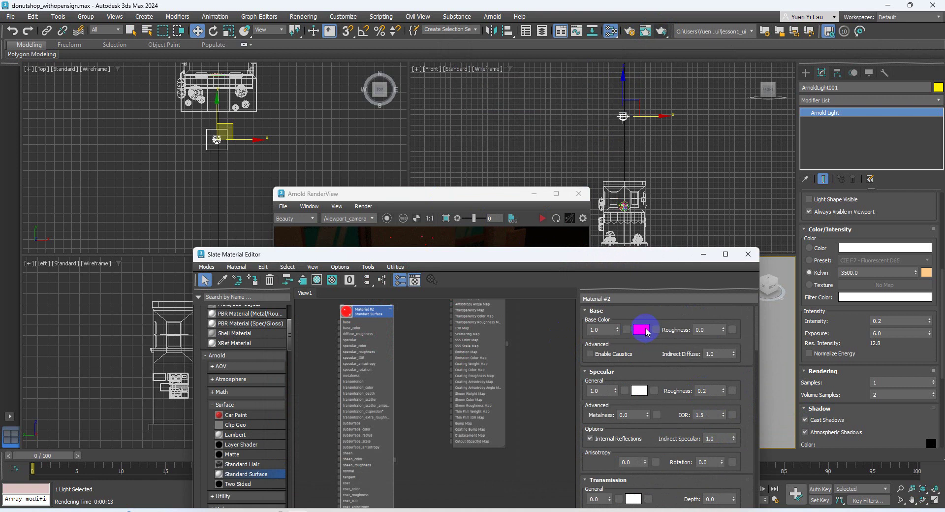
{"action": "left_click", "coordinate": [485, 255]}
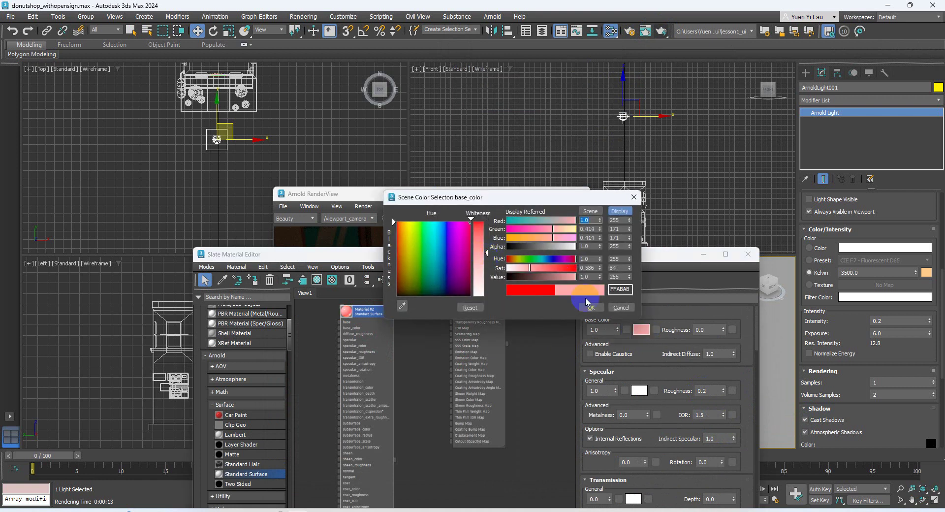
{"action": "left_click", "coordinate": [592, 309]}
{"action": "left_click", "coordinate": [640, 329]}
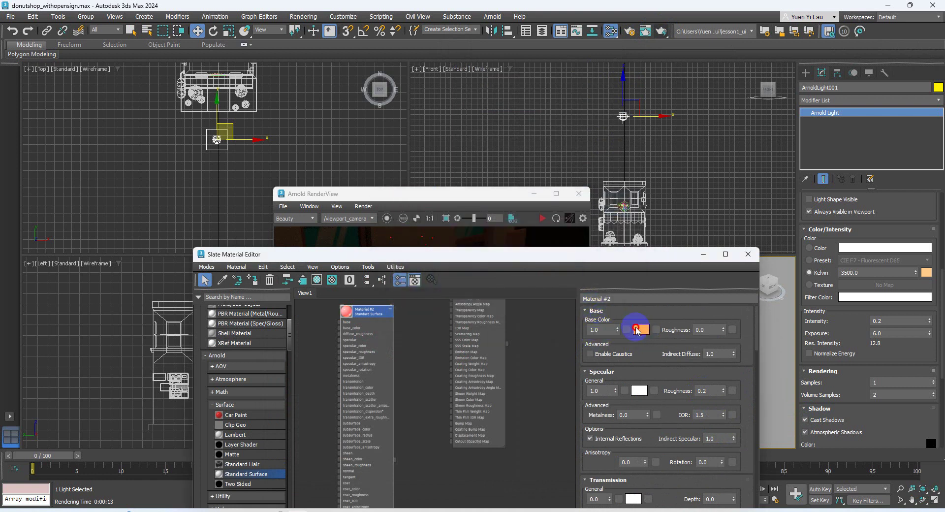
{"action": "left_click", "coordinate": [443, 285]}
{"action": "left_click", "coordinate": [550, 295]}
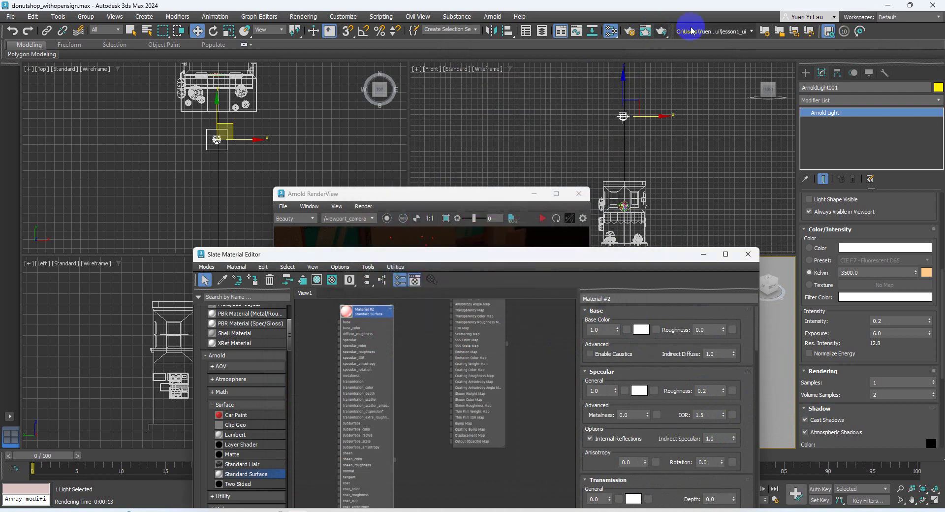
Test-render the white material, cancel the render, and close the material editor
{"action": "left_click", "coordinate": [661, 32]}
{"action": "left_click", "coordinate": [413, 243]}
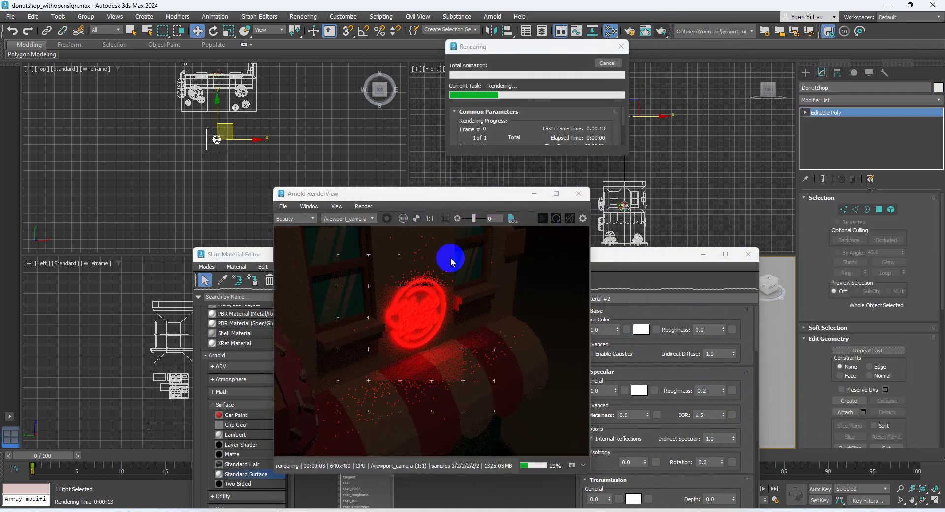
{"action": "left_click", "coordinate": [607, 63]}
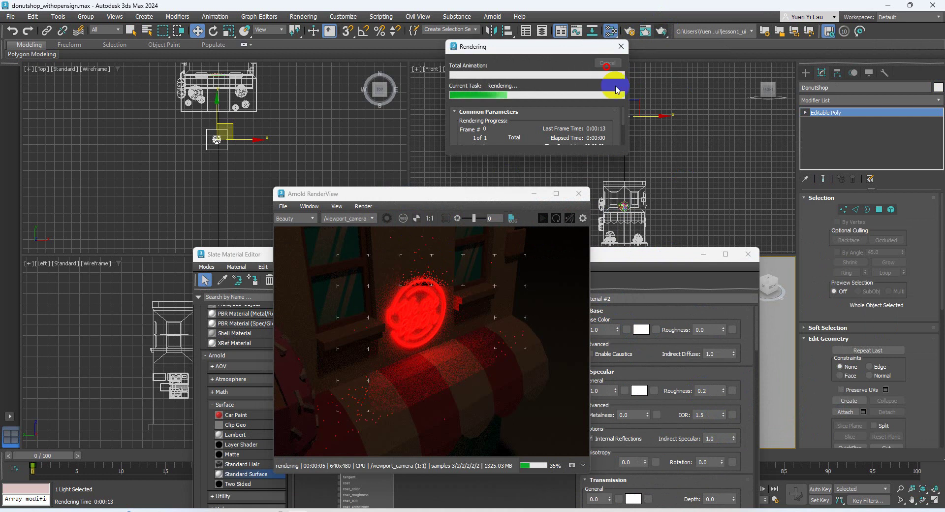
{"action": "left_click", "coordinate": [738, 258]}
Zoom to the sign, start a render, and cancel the overexposed result
{"action": "left_click", "coordinate": [579, 194]}
{"action": "scroll", "coordinate": [621, 339], "scroll_direction": "up", "scroll_amount": 10}
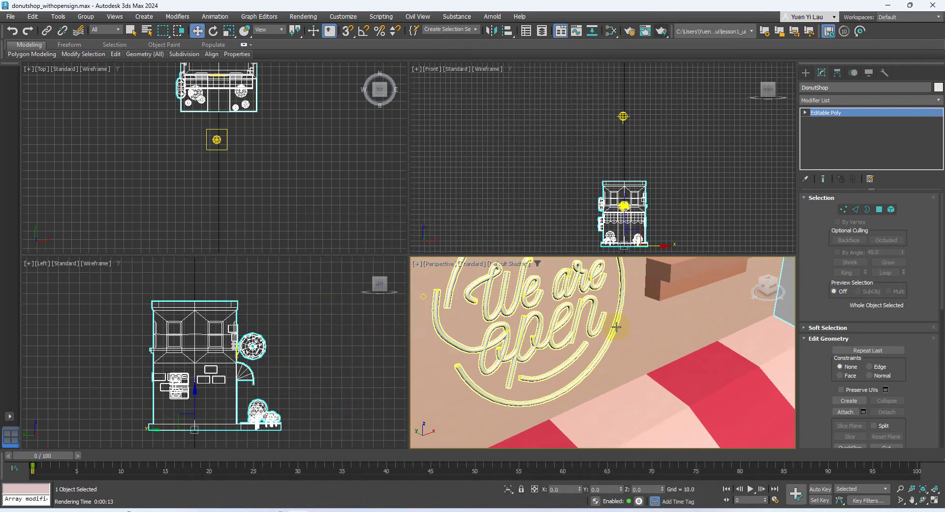
{"action": "scroll", "coordinate": [597, 322], "scroll_direction": "down", "scroll_amount": 8}
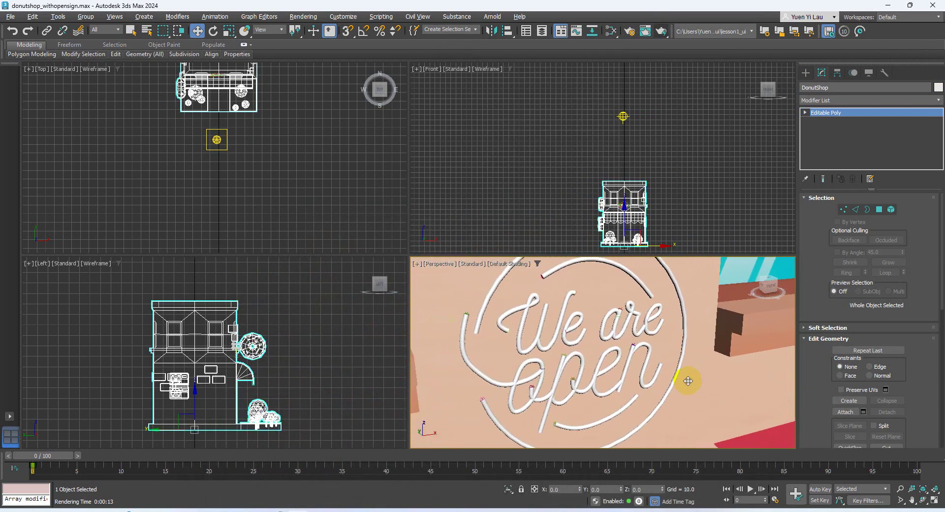
{"action": "left_click", "coordinate": [662, 31]}
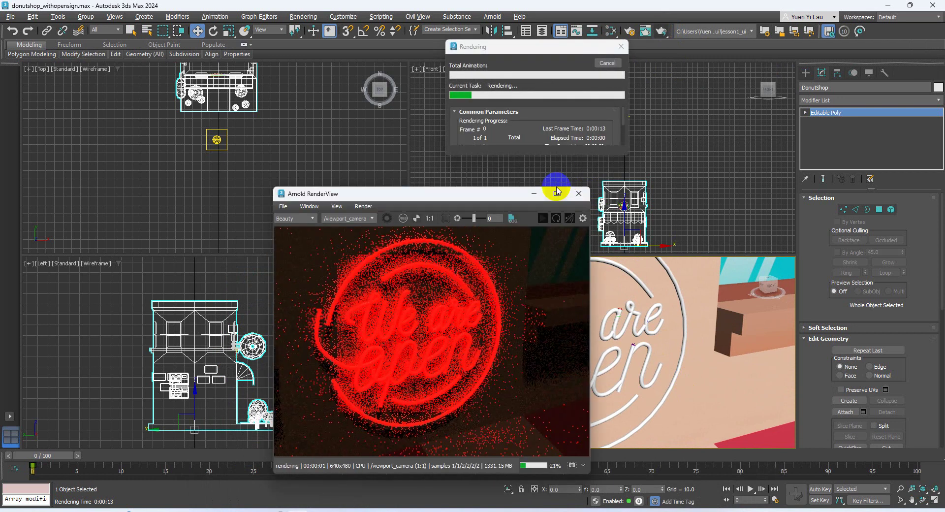
{"action": "mouse_move", "coordinate": [556, 192]}
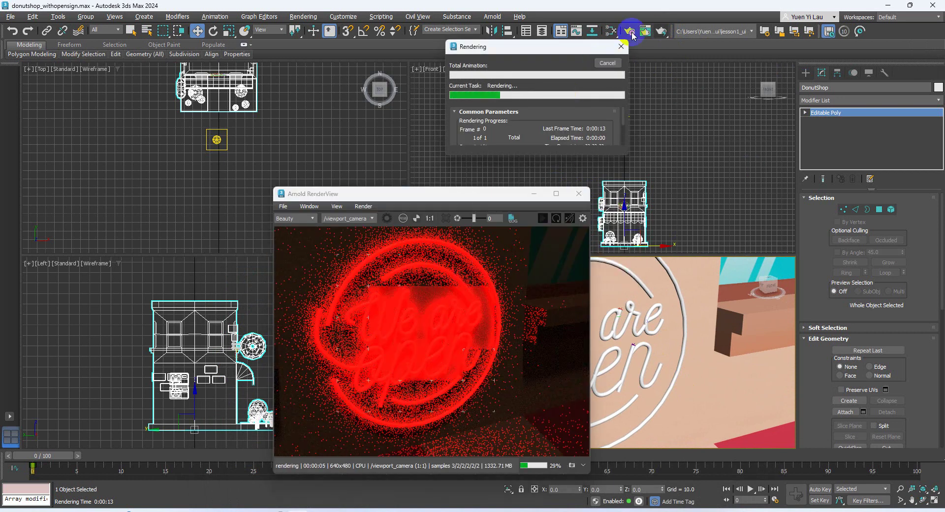
{"action": "left_click", "coordinate": [607, 62]}
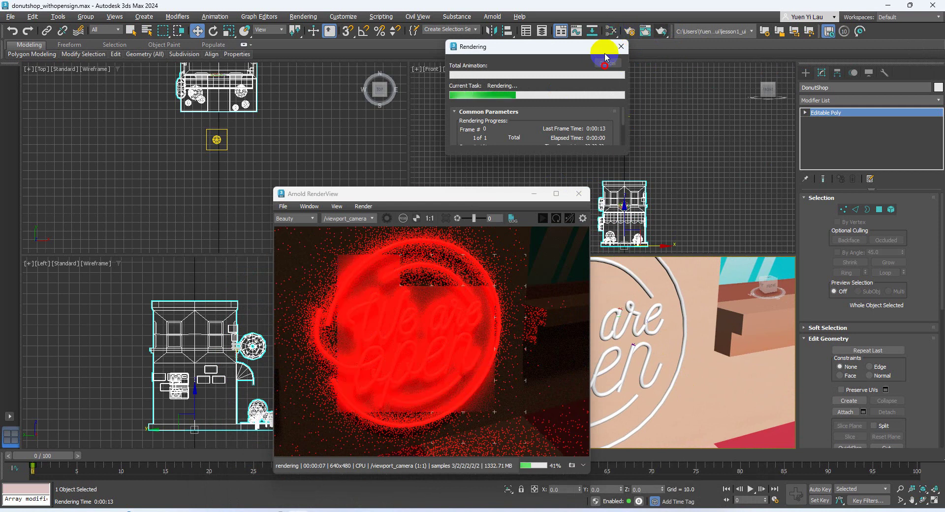
Lower Material #2's emission strength to 1.0 and render the sign again
{"action": "scroll", "coordinate": [633, 412], "scroll_direction": "down", "scroll_amount": 10}
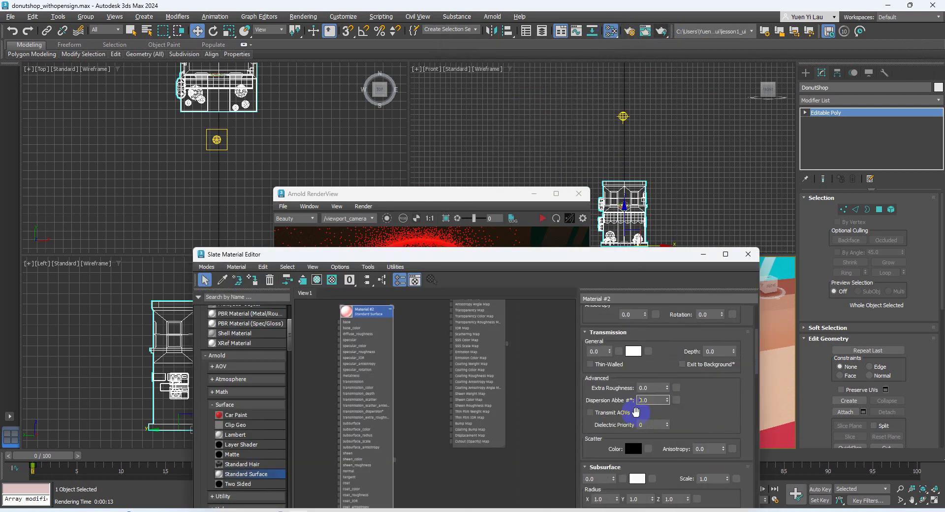
{"action": "double_click", "coordinate": [598, 468]}
{"action": "type", "text": "1"}
{"action": "key", "text": "Return"}
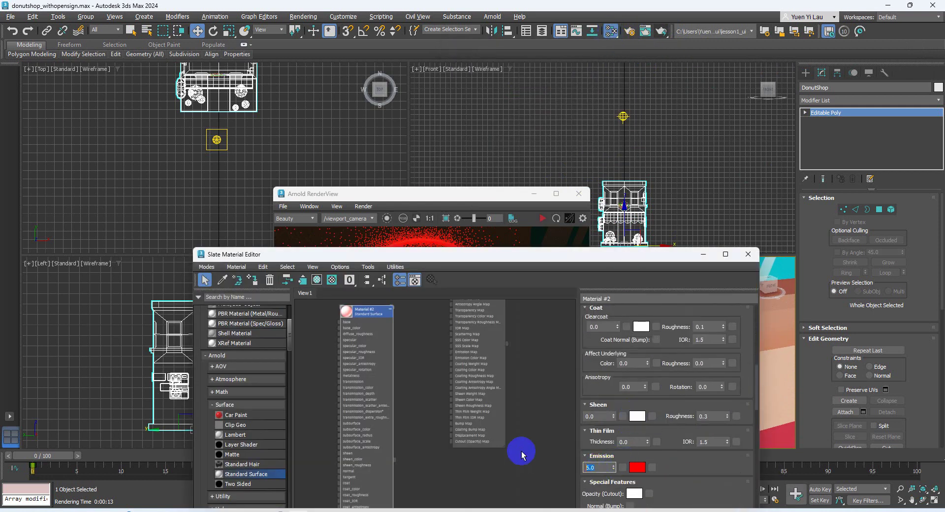
{"action": "left_click", "coordinate": [661, 31]}
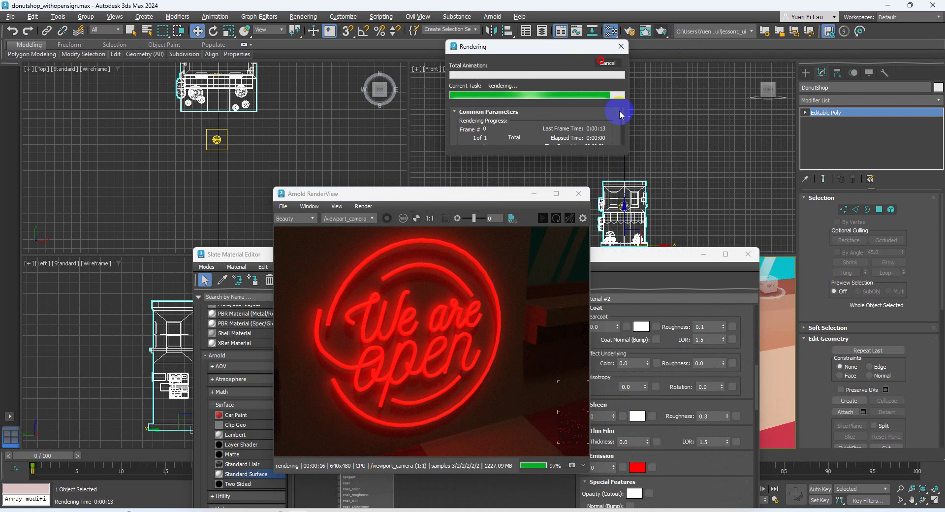
Add a new Standard Surface node, Material #3, beside Material #2 in the Slate editor
{"action": "left_click", "coordinate": [577, 193]}
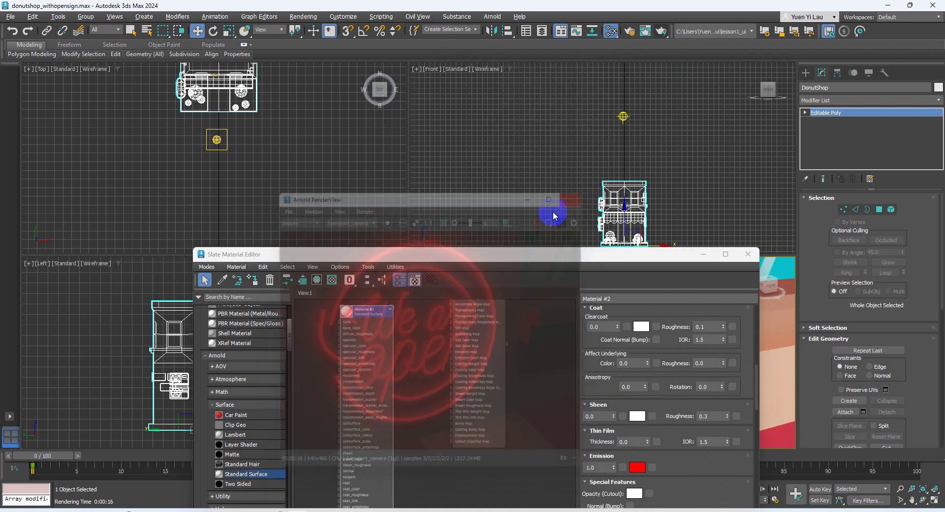
{"action": "left_click_drag", "start_coordinate": [365, 255], "coordinate": [393, 239]}
{"action": "left_click_drag", "start_coordinate": [390, 294], "coordinate": [370, 301]}
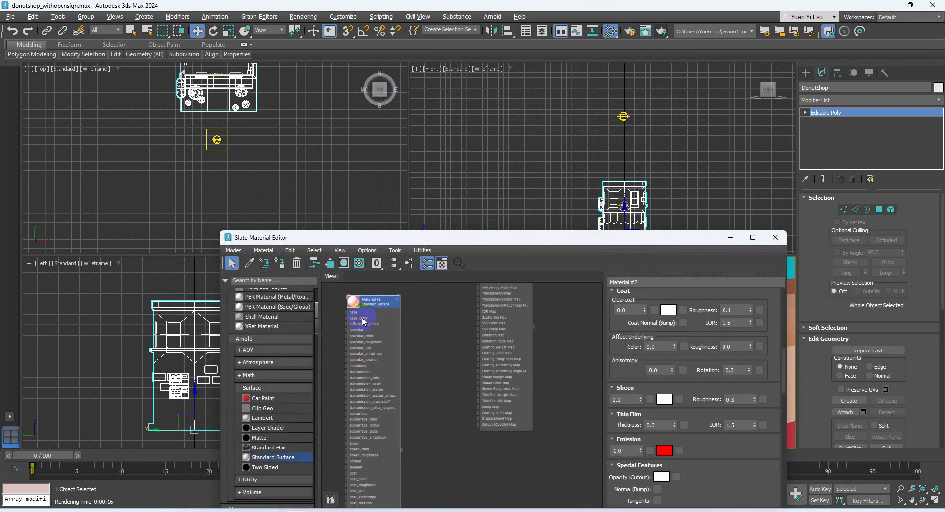
{"action": "left_click_drag", "start_coordinate": [293, 461], "coordinate": [435, 303]}
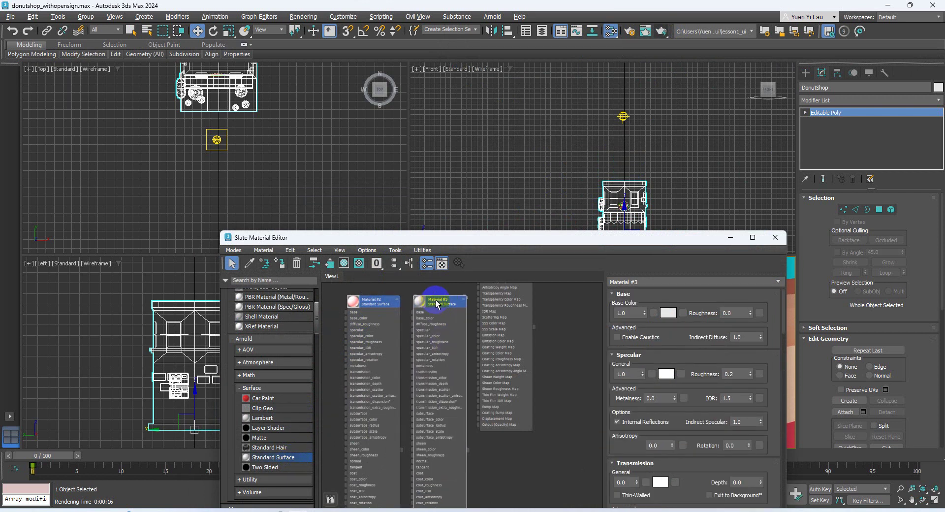
{"action": "left_click_drag", "start_coordinate": [681, 428], "coordinate": [686, 293]}
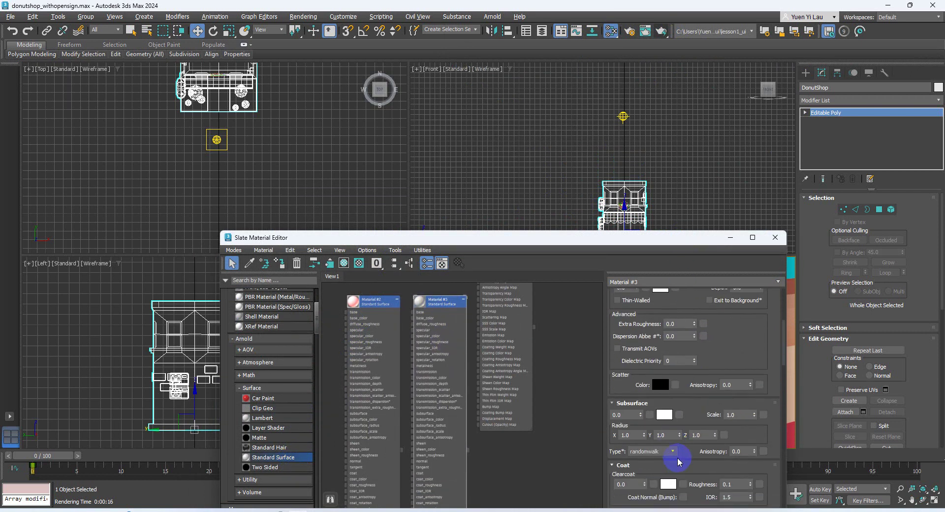
{"action": "scroll", "coordinate": [678, 461], "scroll_direction": "down", "scroll_amount": 5}
Give Material #3 cyan 00CAFF emission colour at weight 1.0
{"action": "left_click", "coordinate": [664, 453]}
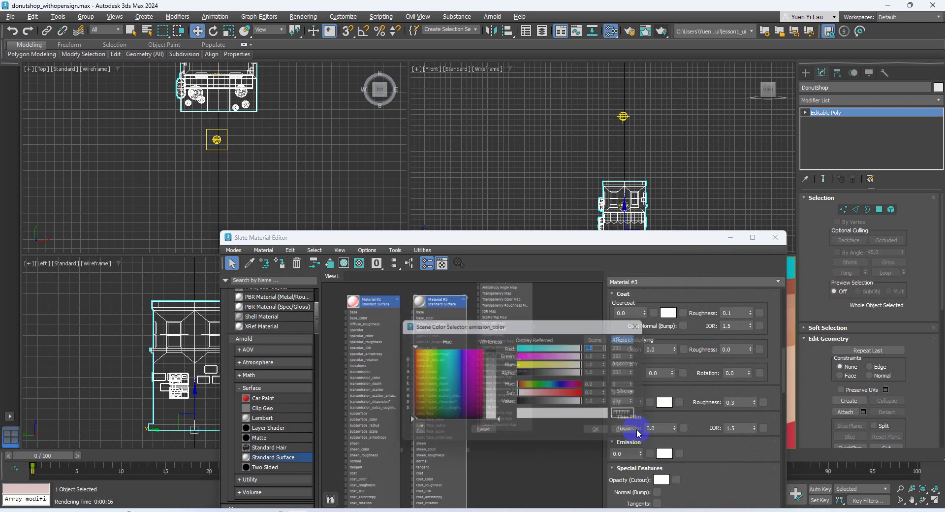
{"action": "left_click_drag", "start_coordinate": [465, 354], "coordinate": [451, 348]}
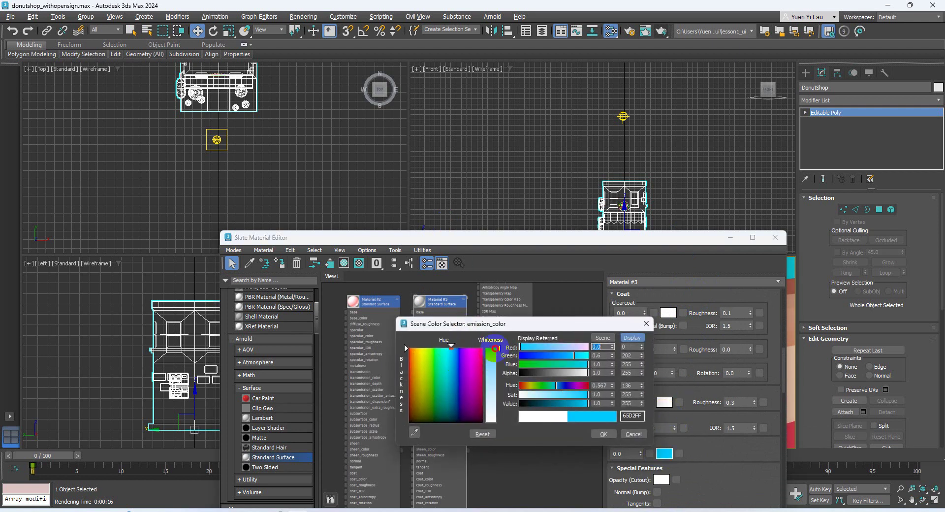
{"action": "left_click", "coordinate": [589, 437]}
{"action": "left_click", "coordinate": [385, 307]}
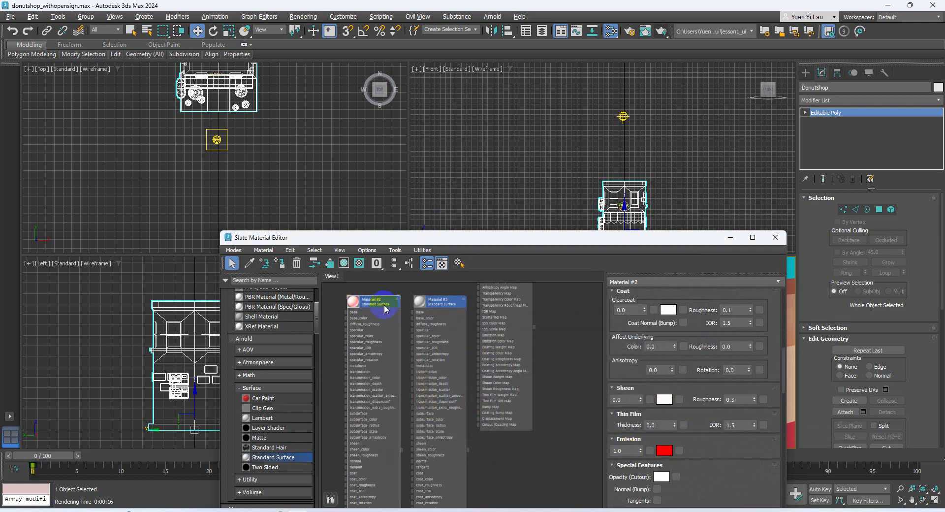
{"action": "left_click", "coordinate": [438, 302]}
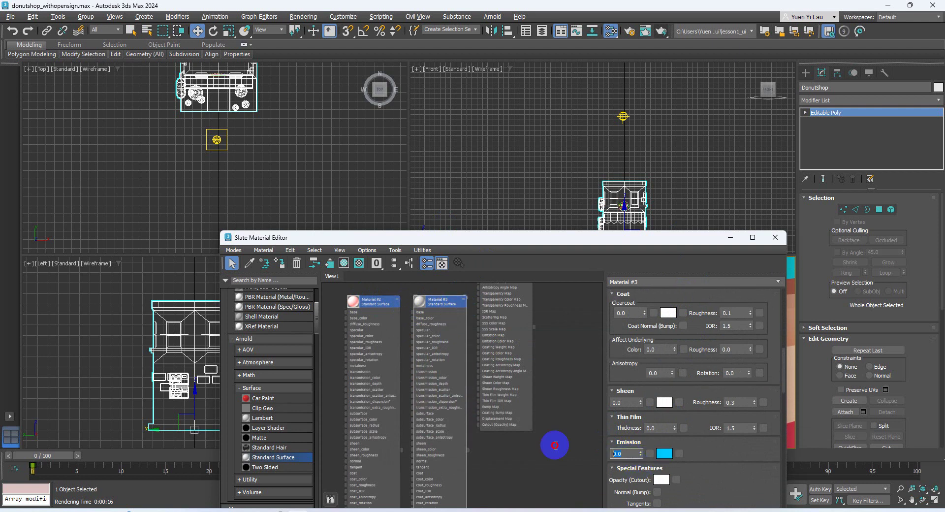
{"action": "type", "text": "1"}
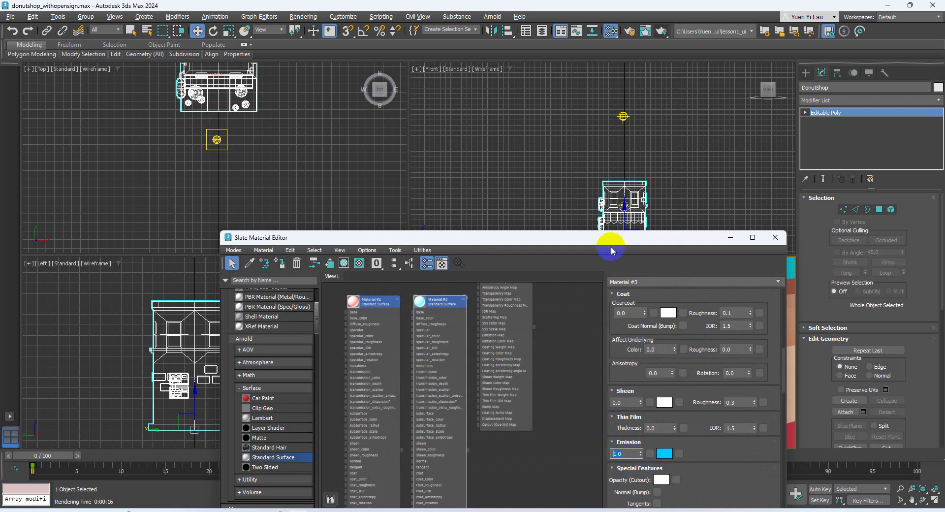
{"action": "left_click_drag", "start_coordinate": [612, 239], "coordinate": [636, 356]}
{"action": "left_click", "coordinate": [494, 332]}
Ungroup the OpenSign group into separate objects via Group > Ungroup
{"action": "scroll", "coordinate": [473, 306], "scroll_direction": "up", "scroll_amount": 4}
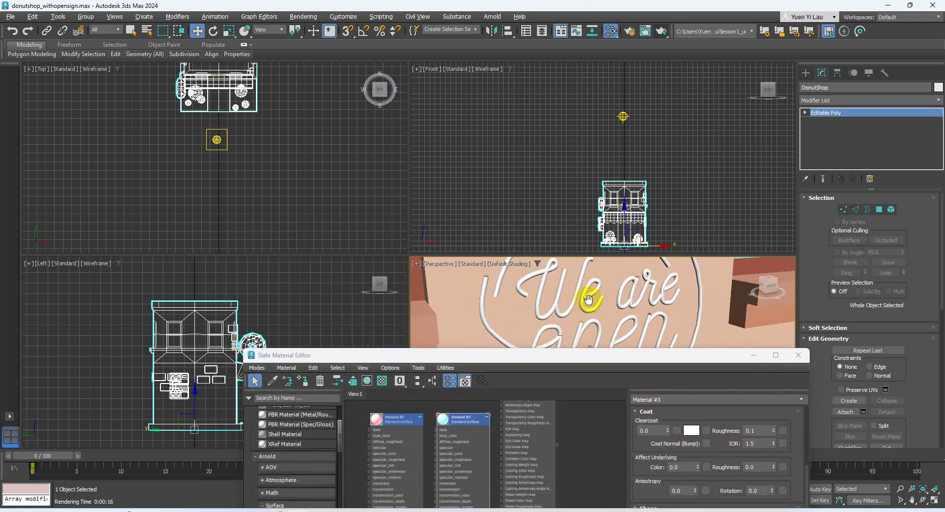
{"action": "left_click", "coordinate": [575, 299]}
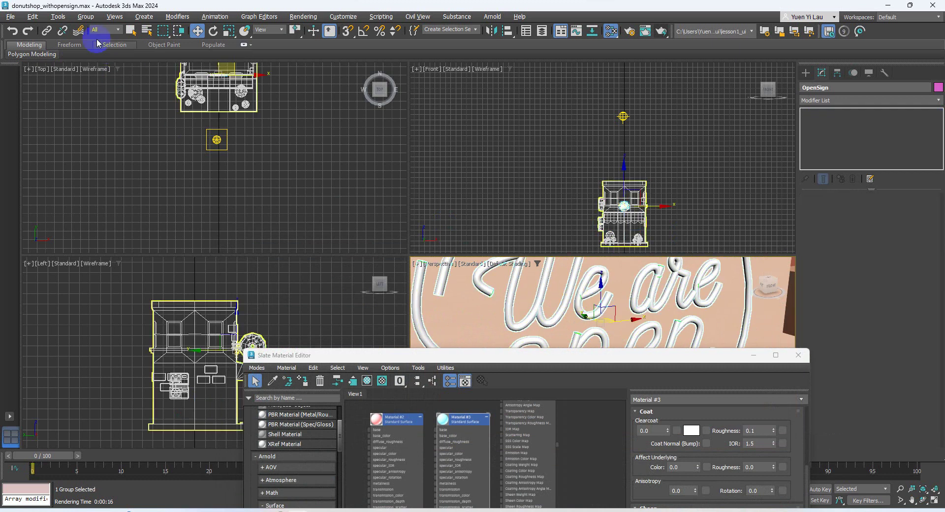
{"action": "left_click", "coordinate": [87, 17]}
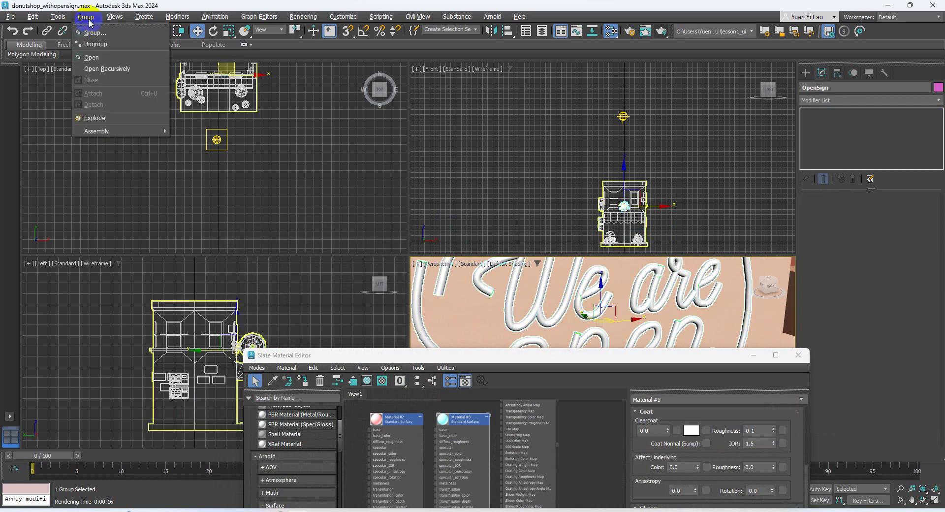
{"action": "left_click", "coordinate": [93, 48]}
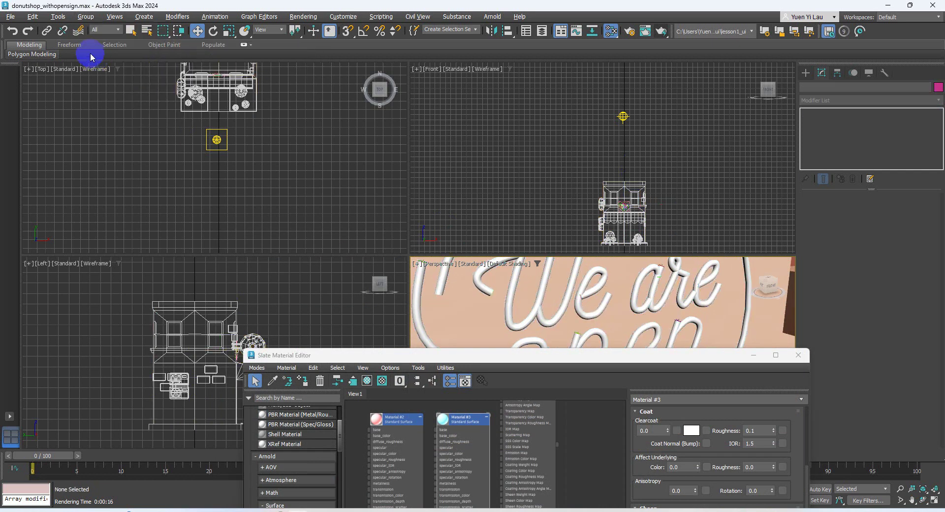
{"action": "left_click", "coordinate": [86, 17]}
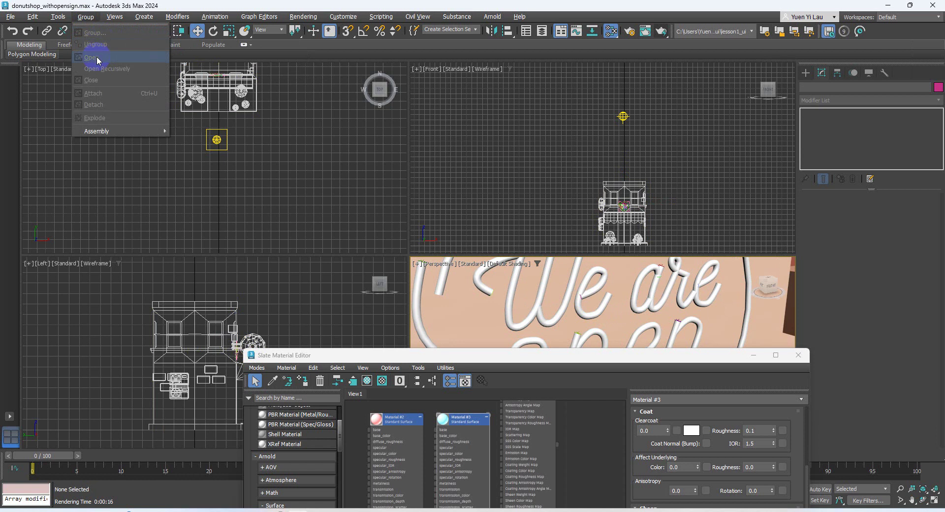
Select the 'We are open' letter tubes, including W, a and e
{"action": "left_click", "coordinate": [512, 294]}
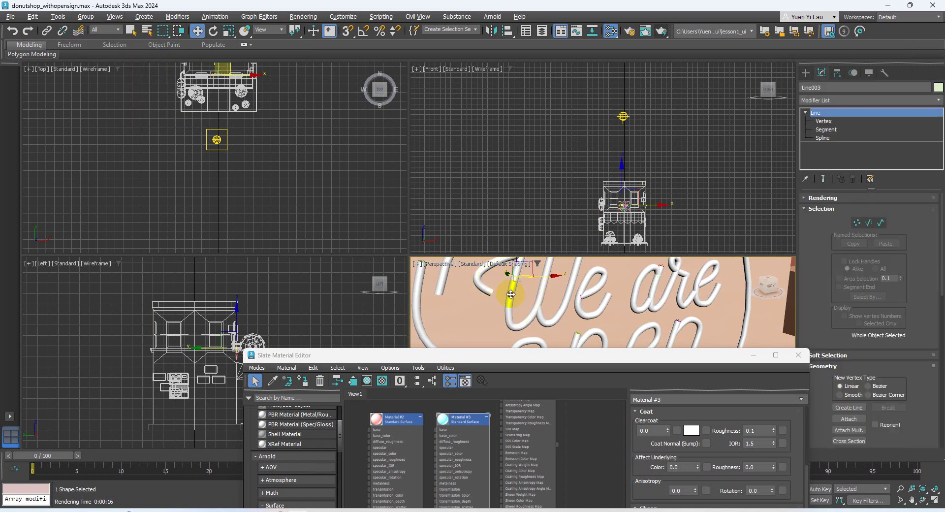
{"action": "left_click", "coordinate": [513, 321]}
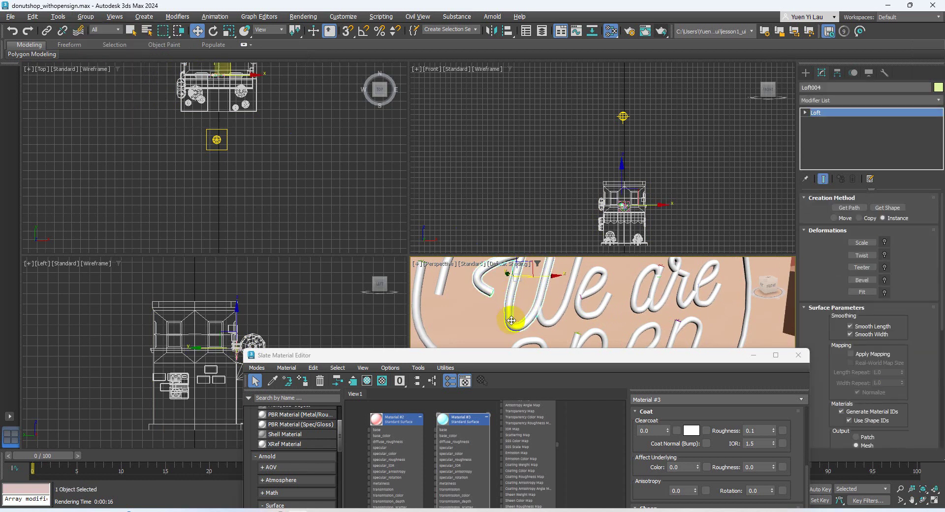
{"action": "left_click", "coordinate": [560, 318]}
{"action": "left_click", "coordinate": [559, 317], "text": "ctrl"}
{"action": "scroll", "coordinate": [628, 182], "scroll_direction": "up", "scroll_amount": 6}
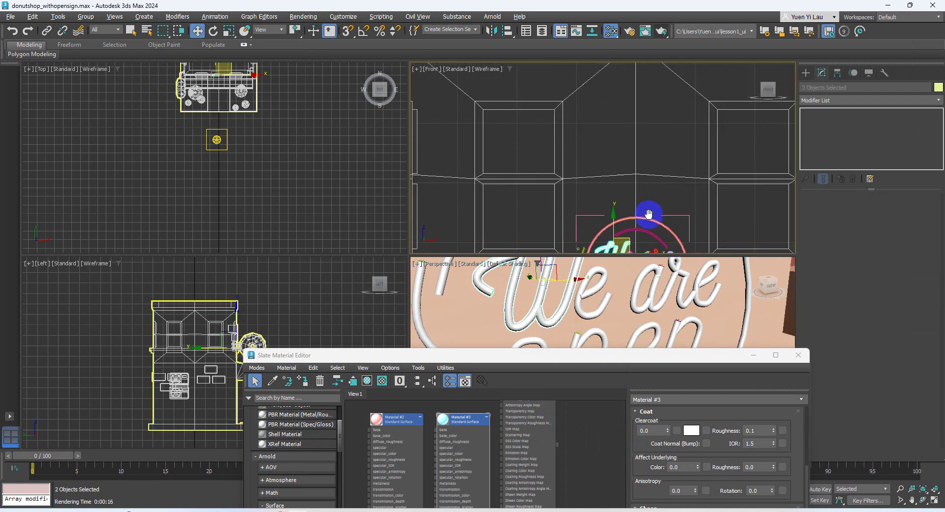
{"action": "scroll", "coordinate": [628, 182], "scroll_direction": "up", "scroll_amount": 5}
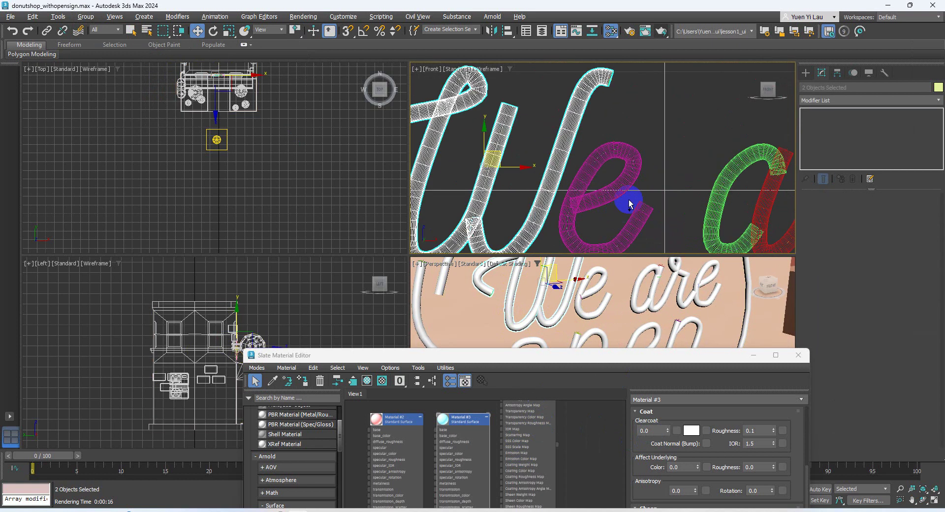
{"action": "left_click", "coordinate": [724, 169], "text": "ctrl"}
{"action": "left_click", "coordinate": [779, 215], "text": "ctrl"}
{"action": "left_click", "coordinate": [779, 216], "text": "ctrl"}
{"action": "mouse_move", "coordinate": [780, 215]}
{"action": "middle_mouse_down"}
{"action": "mouse_move", "coordinate": [620, 197]}
{"action": "mouse_move", "coordinate": [688, 181]}
{"action": "middle_mouse_up"}
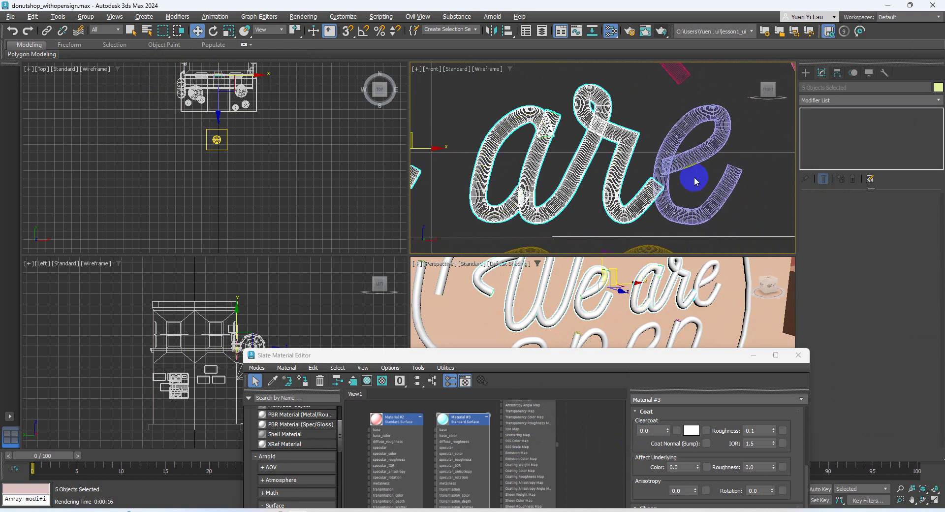
{"action": "left_click", "coordinate": [688, 162], "text": "ctrl"}
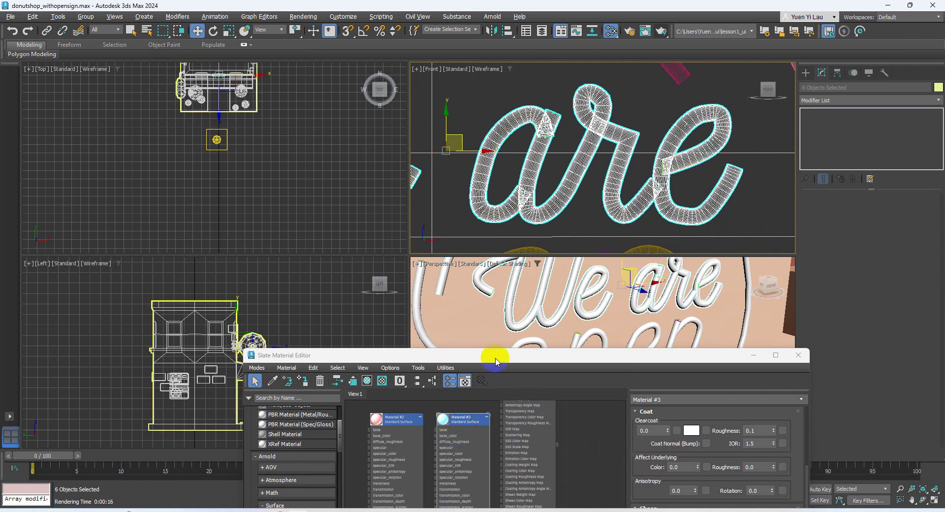
Assign Material #3 to the selected letter tubes and close the Slate Material Editor
{"action": "left_click_drag", "start_coordinate": [495, 359], "coordinate": [477, 228]}
{"action": "left_click_drag", "start_coordinate": [473, 435], "coordinate": [622, 172]}
{"action": "left_click", "coordinate": [449, 277]}
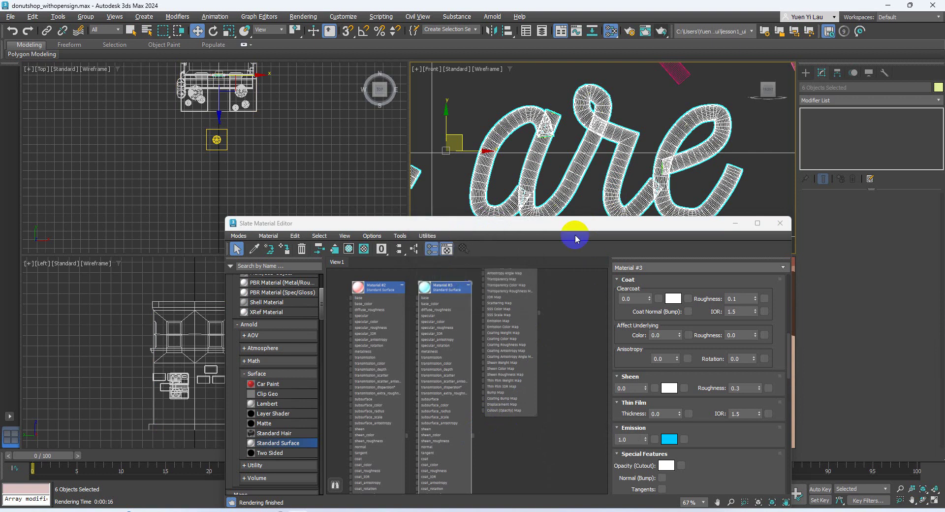
{"action": "left_click", "coordinate": [780, 223]}
{"action": "left_click", "coordinate": [674, 343]}
{"action": "scroll", "coordinate": [674, 343], "scroll_direction": "down", "scroll_amount": 10}
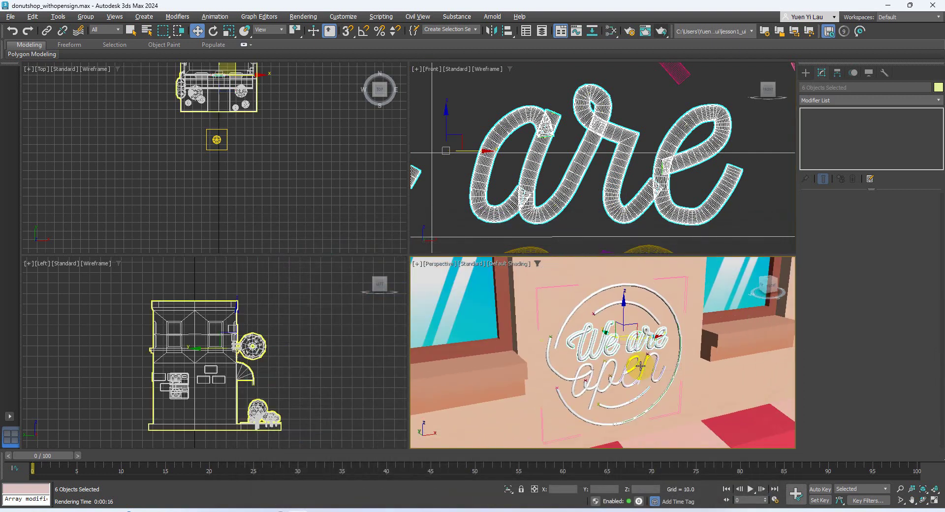
Render the neon sign scene in Arnold and bring up the RenderView File menu
{"action": "left_click", "coordinate": [663, 32]}
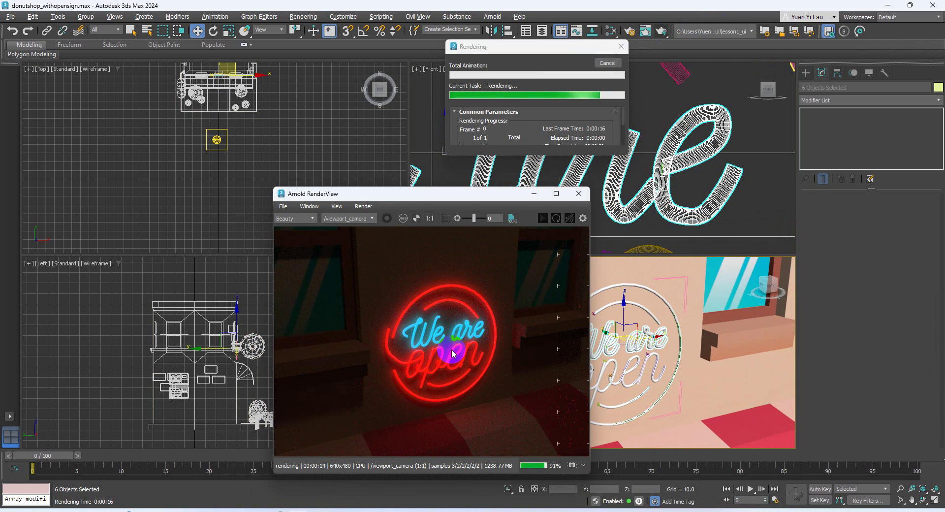
{"action": "left_click", "coordinate": [283, 208]}
Save the render as donutshop_withneonsign in the lesson1_ui\renderoutput folder
{"action": "left_click", "coordinate": [295, 217]}
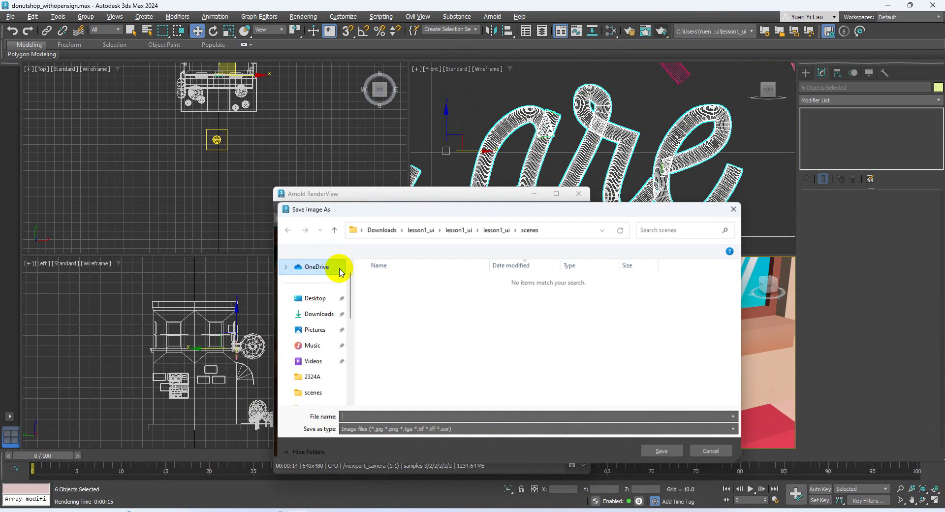
{"action": "left_click", "coordinate": [496, 230]}
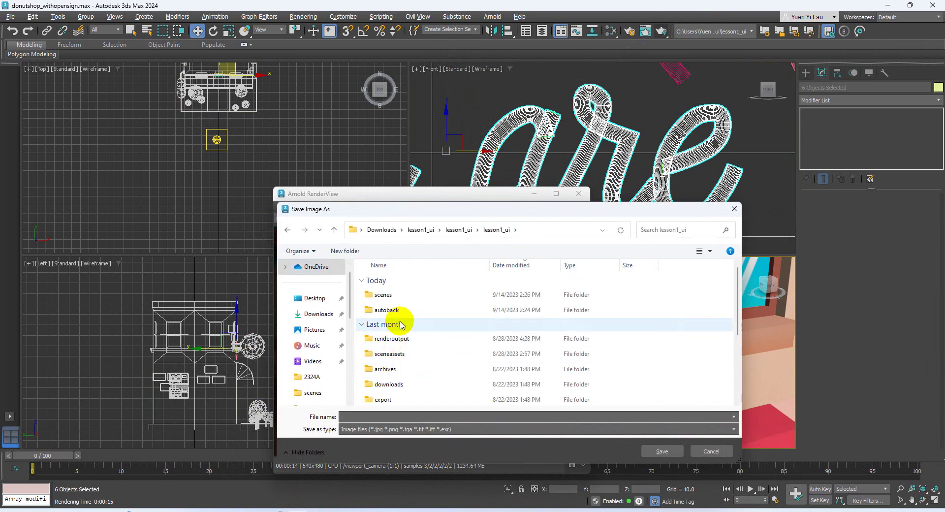
{"action": "double_click", "coordinate": [392, 338]}
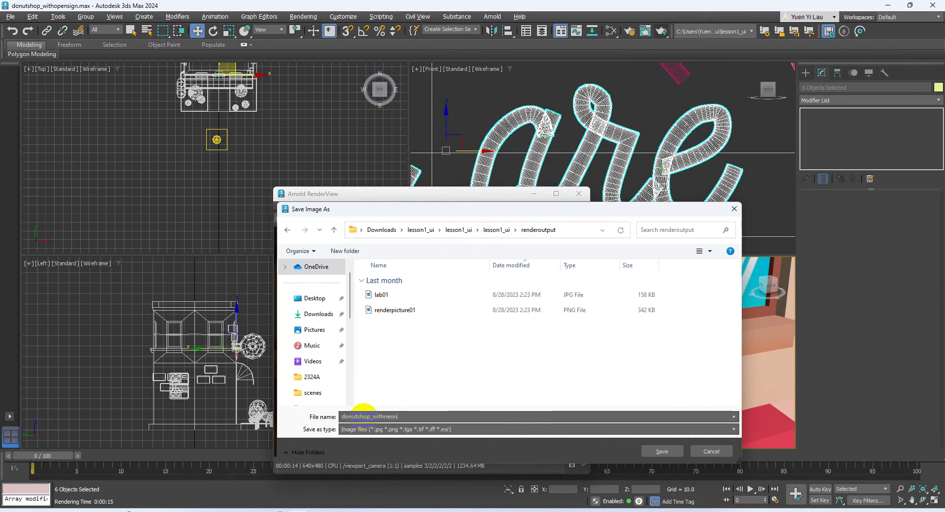
{"action": "left_click", "coordinate": [662, 449]}
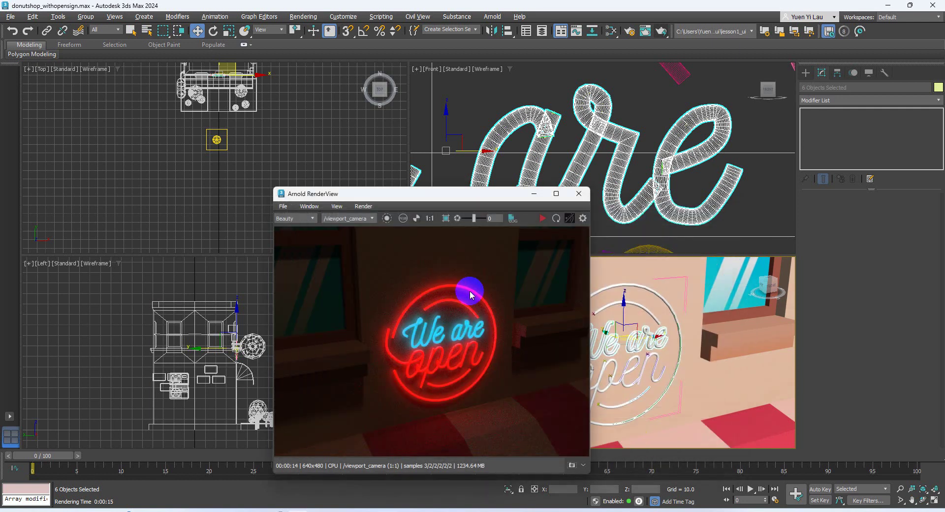